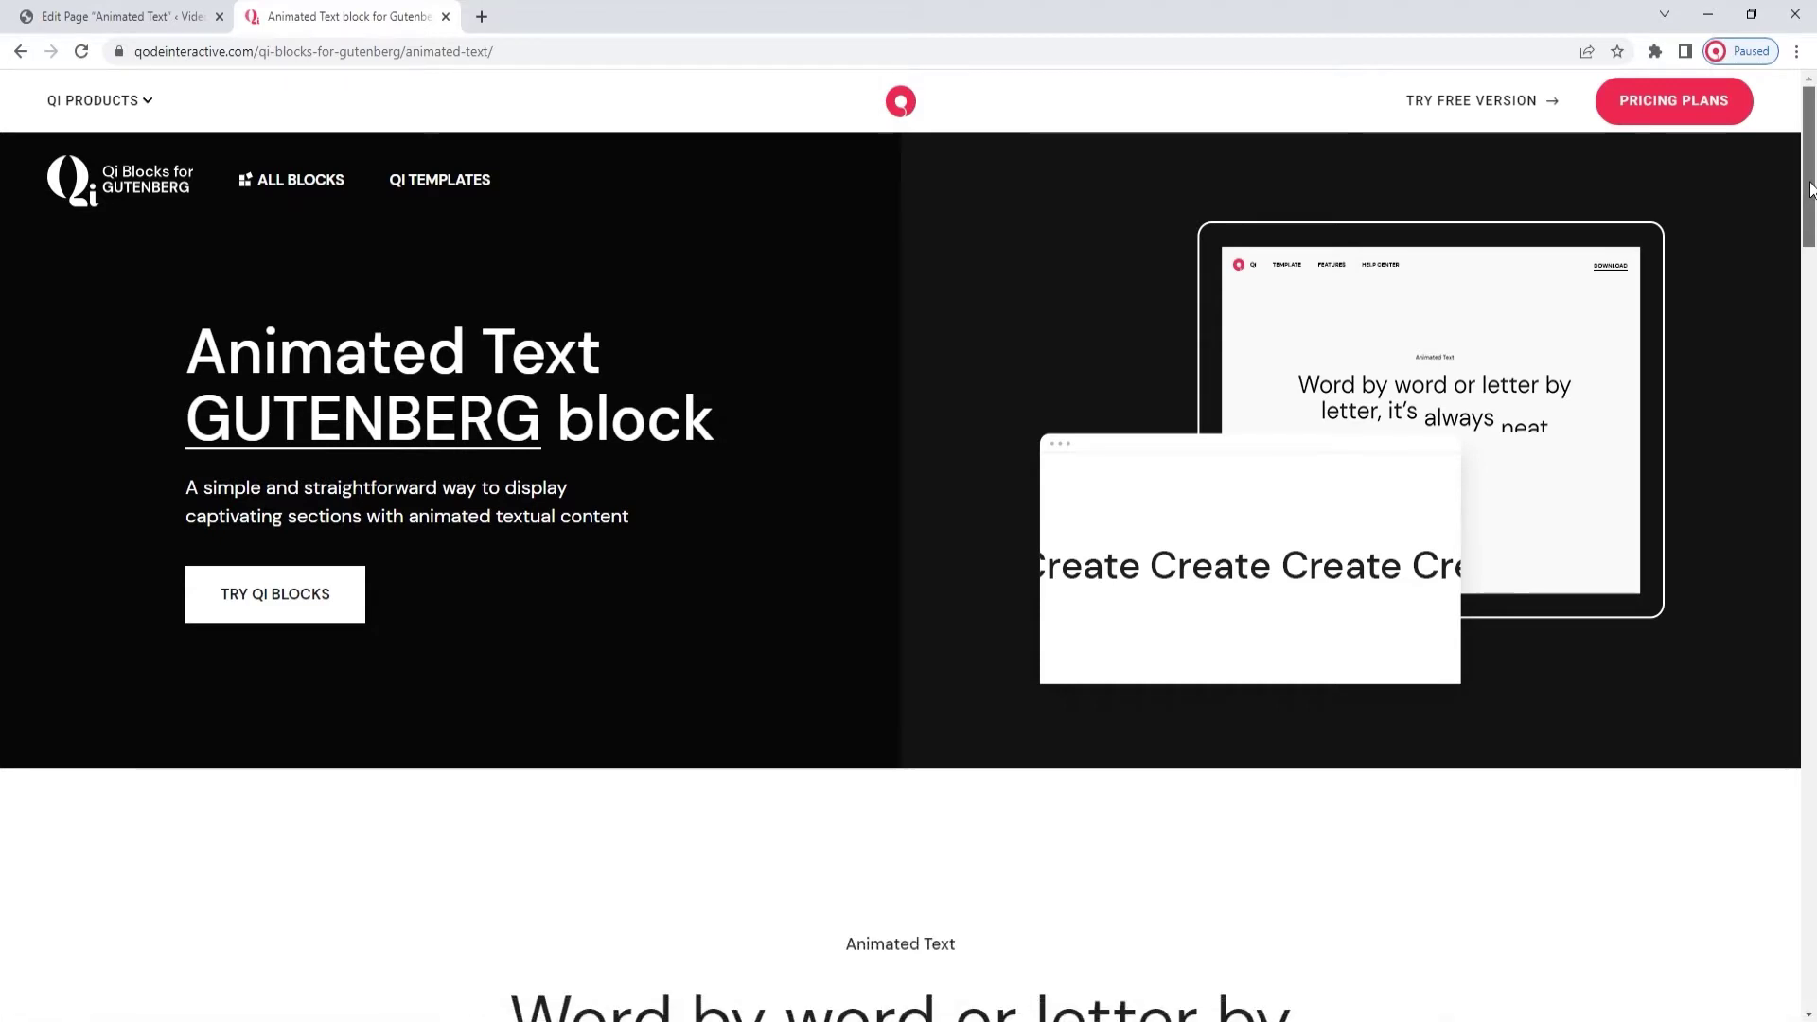
Switch to the block editor for the 'Animated Text' page.
drag(1810, 190, 1815, 256)
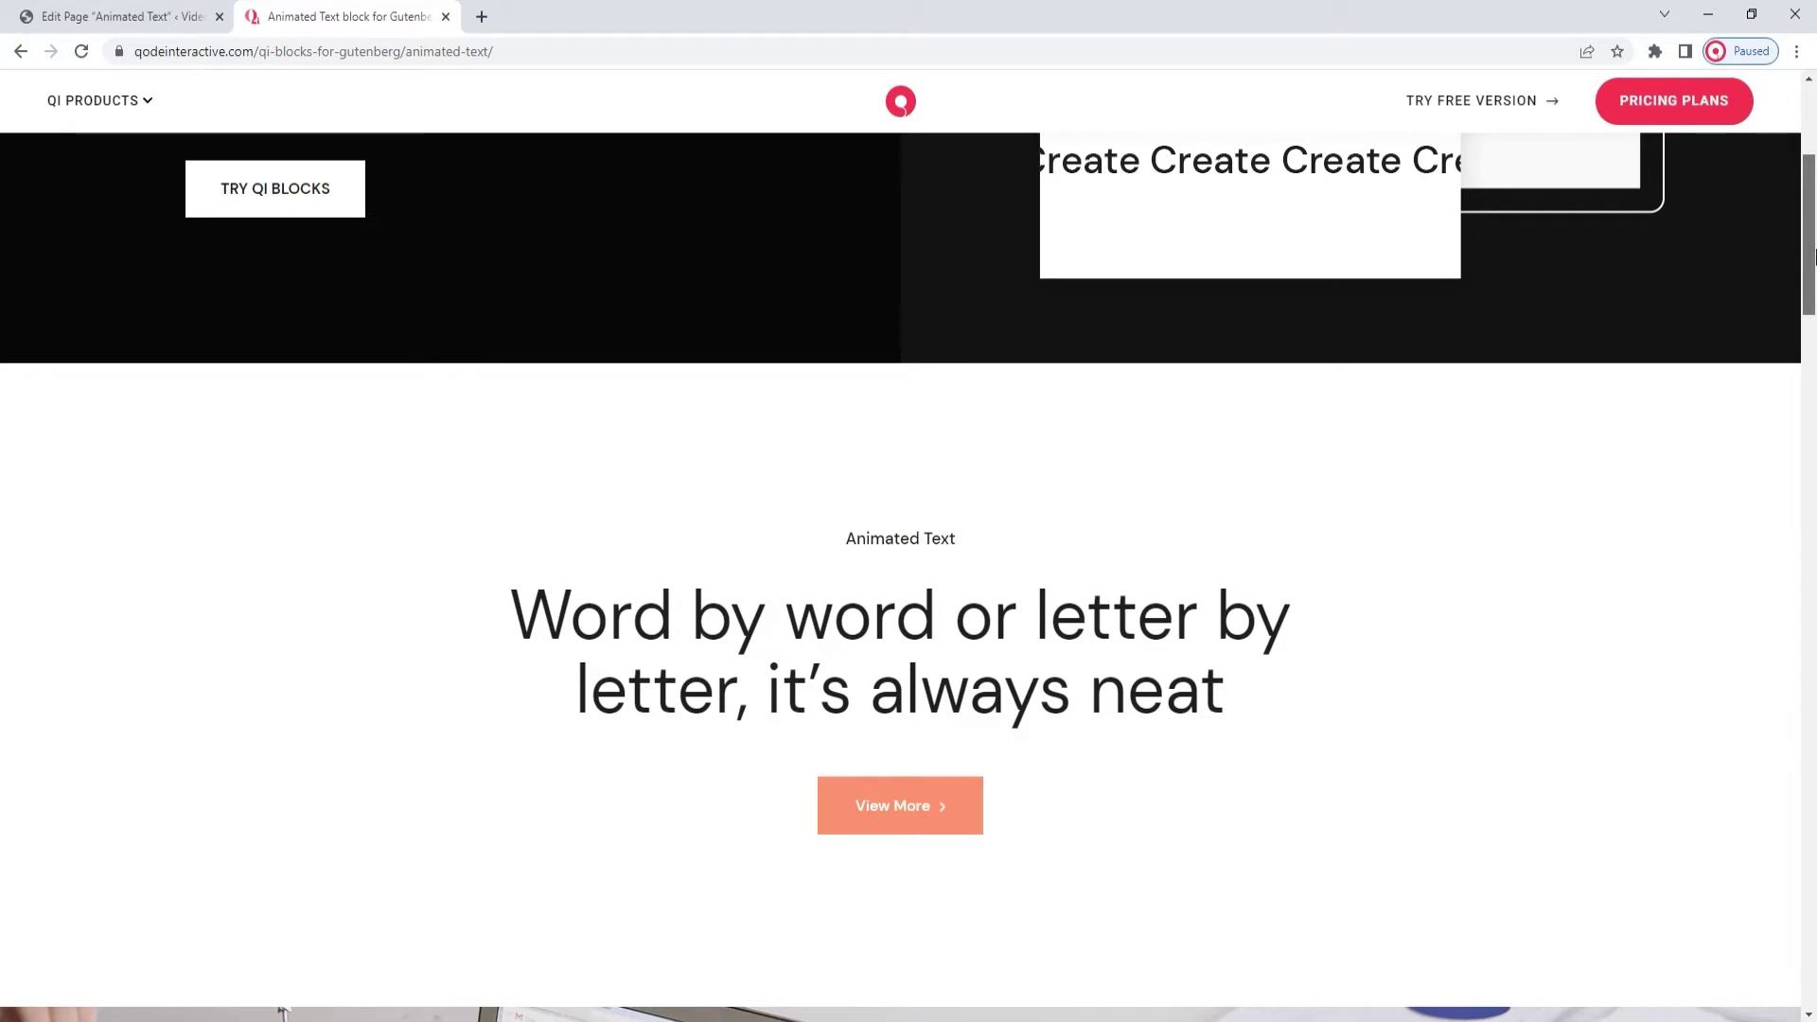
drag(1814, 256, 1811, 839)
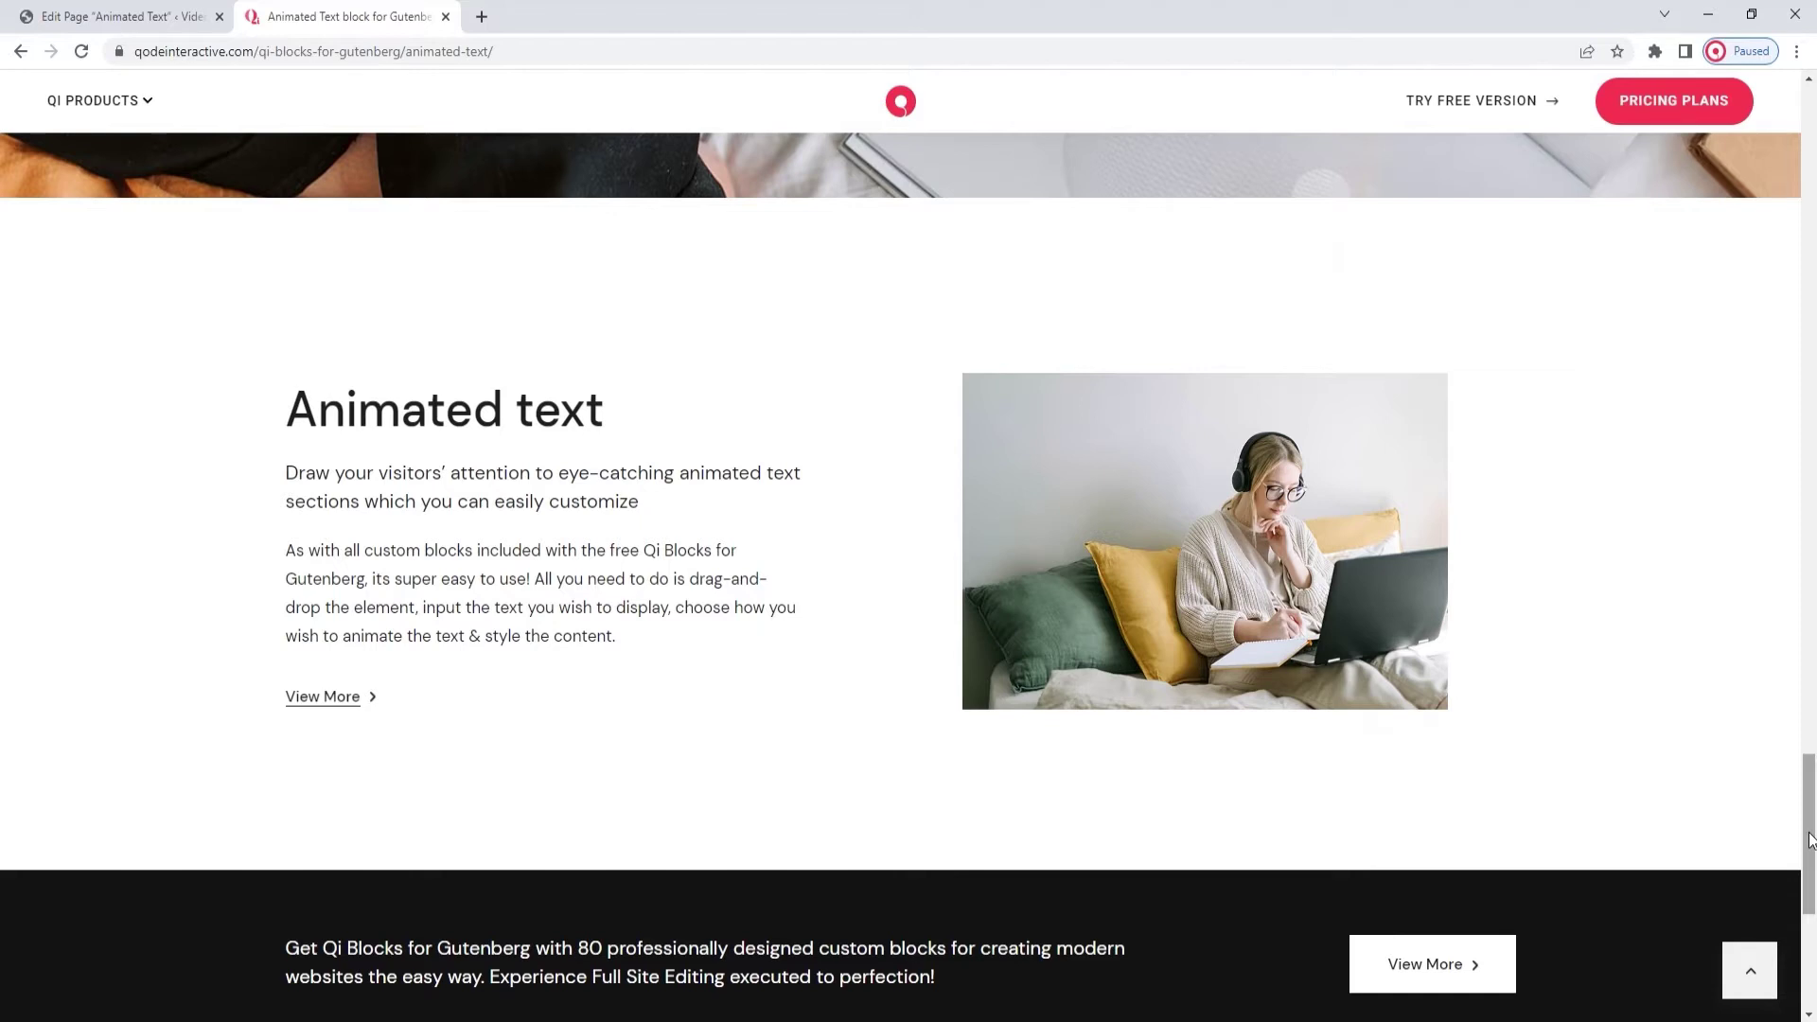
click(54, 23)
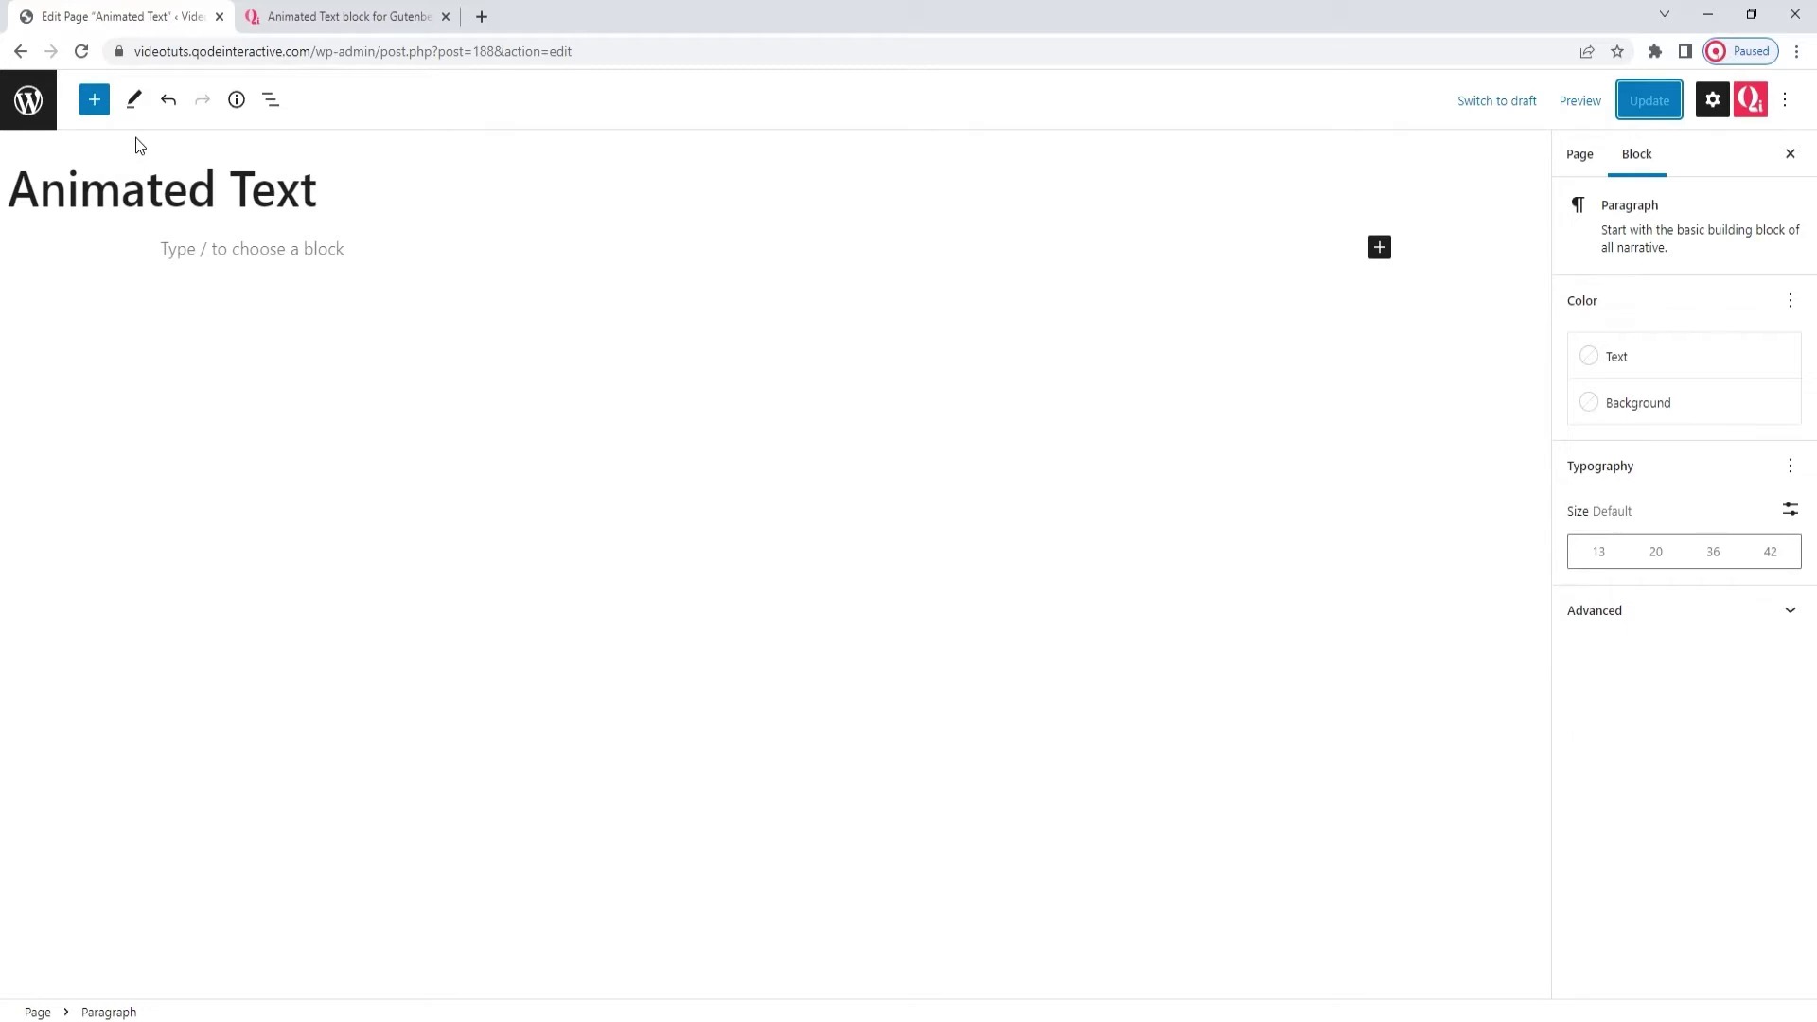
Browse the full block library down to the Qi Blocks section, then close it.
click(95, 108)
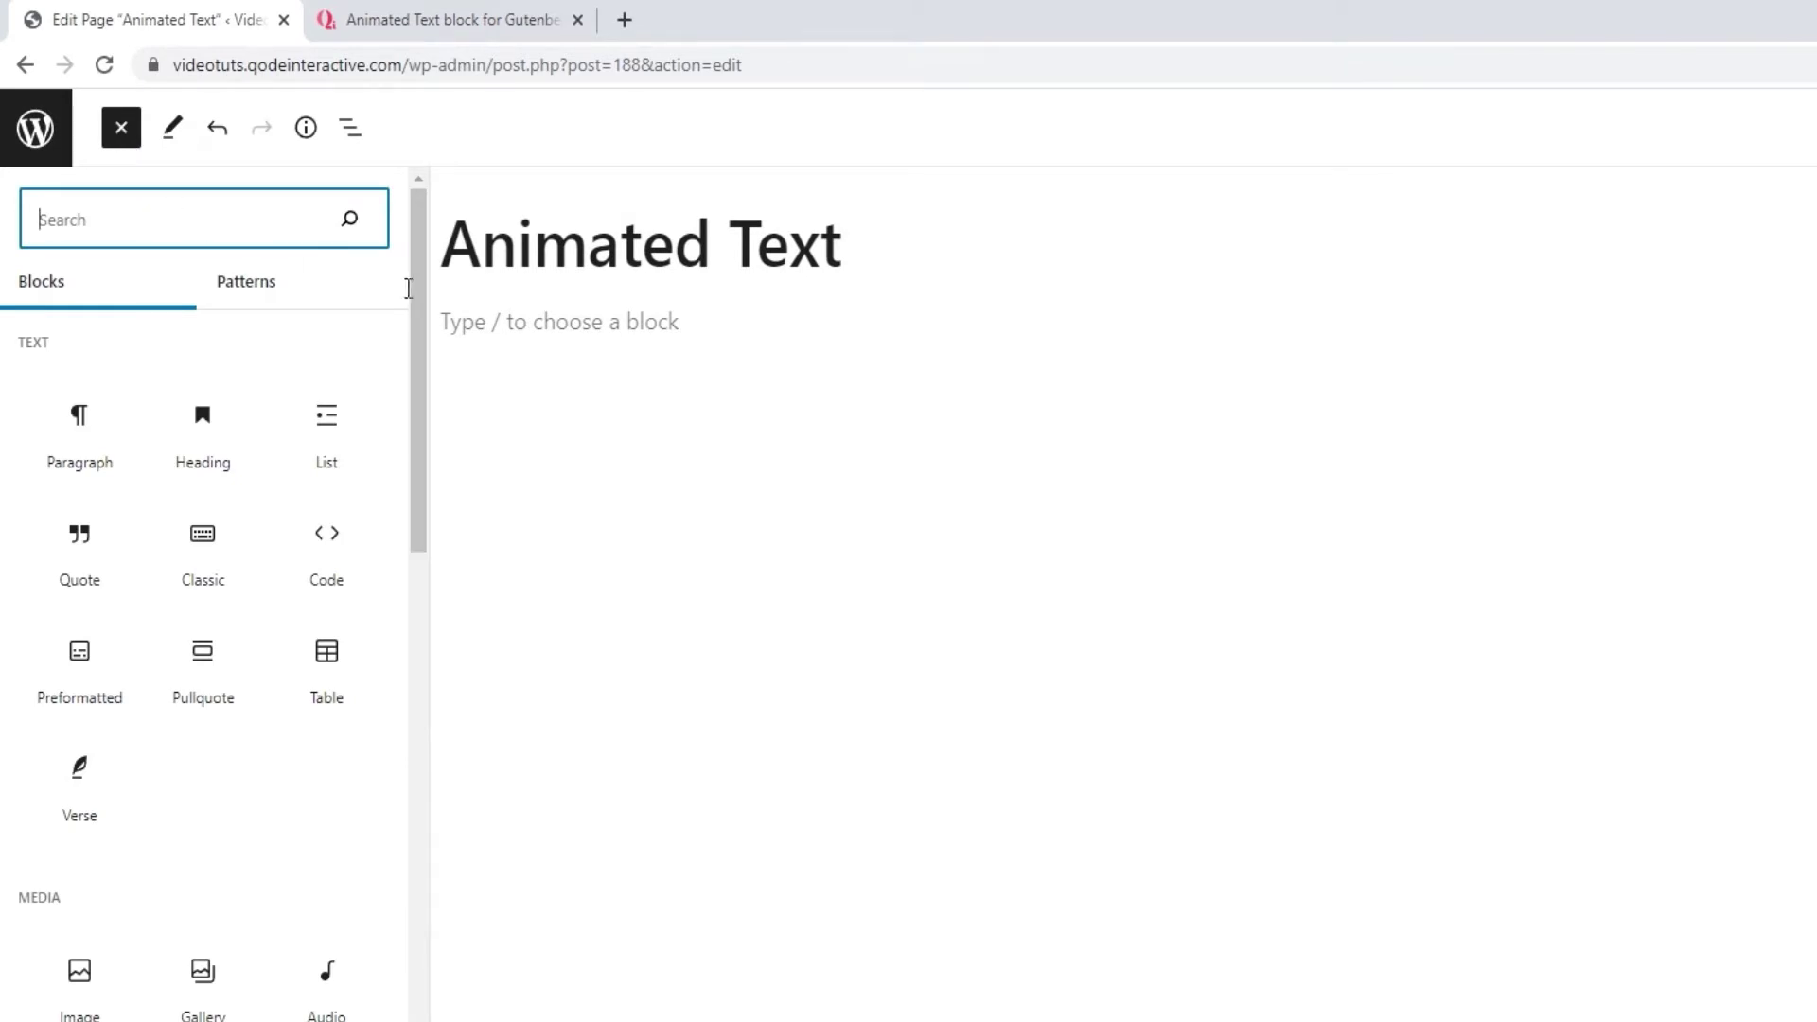
drag(416, 272, 429, 491)
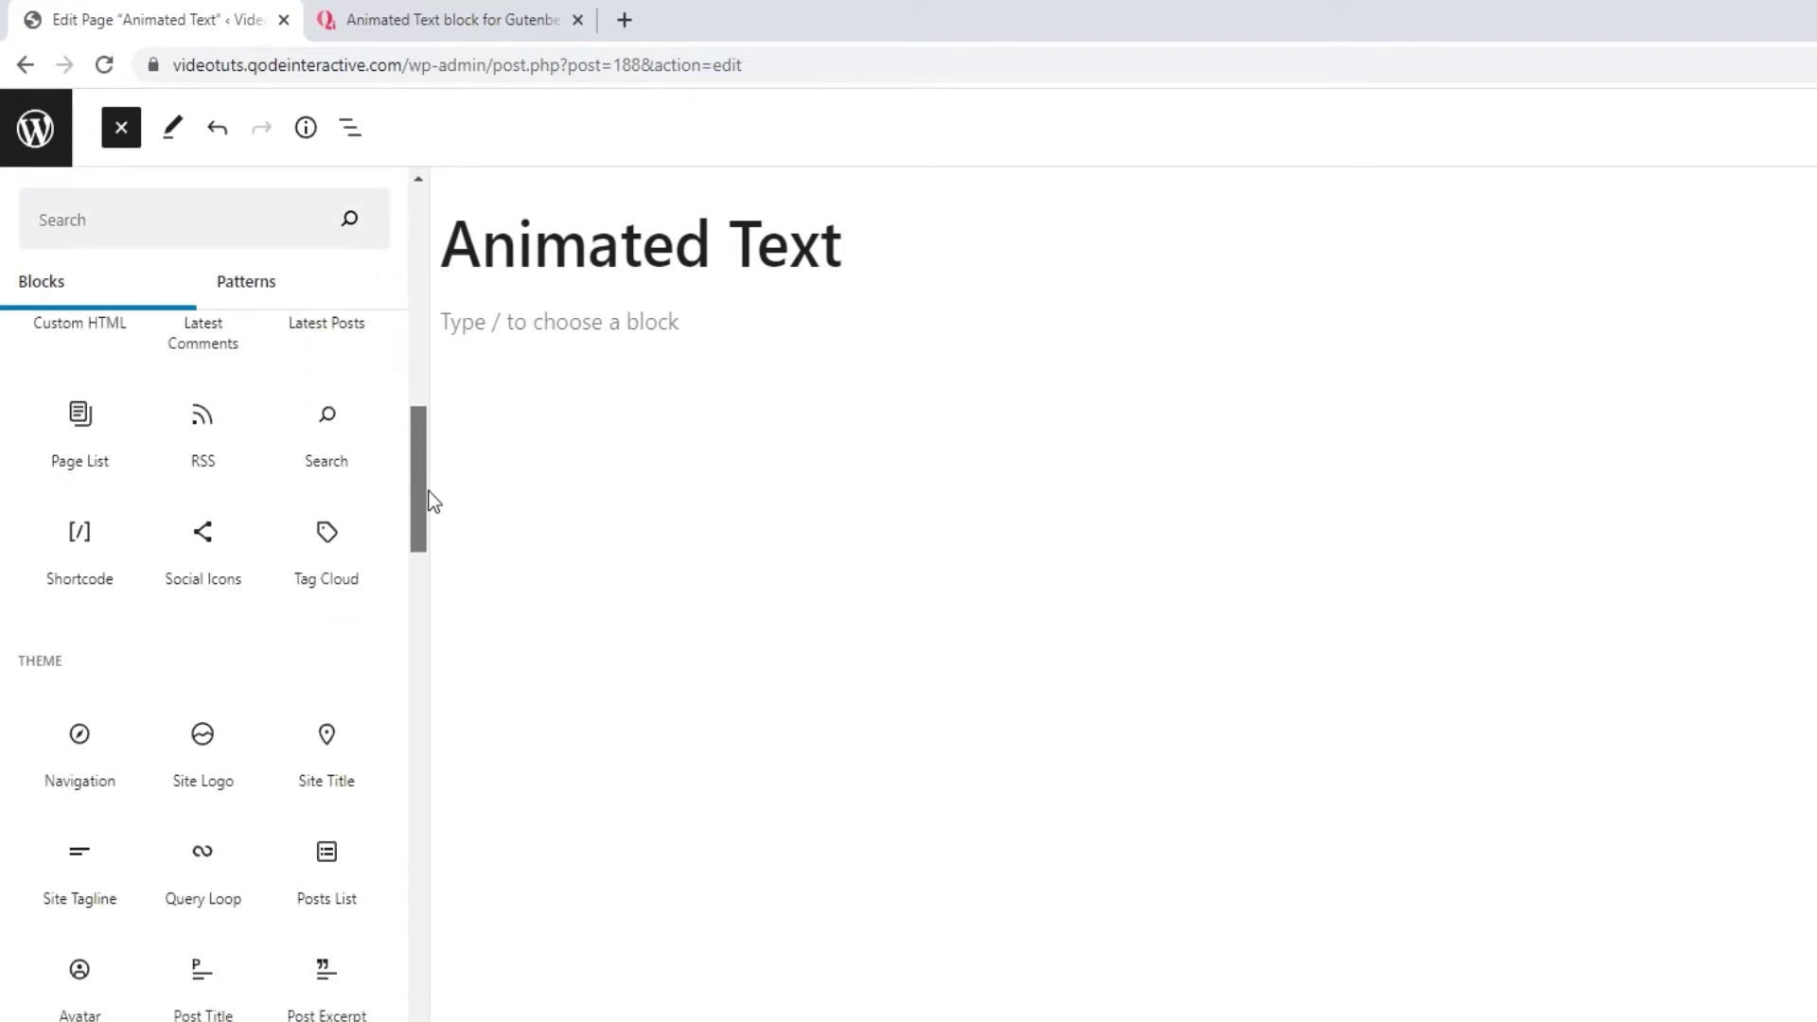
drag(428, 491, 416, 717)
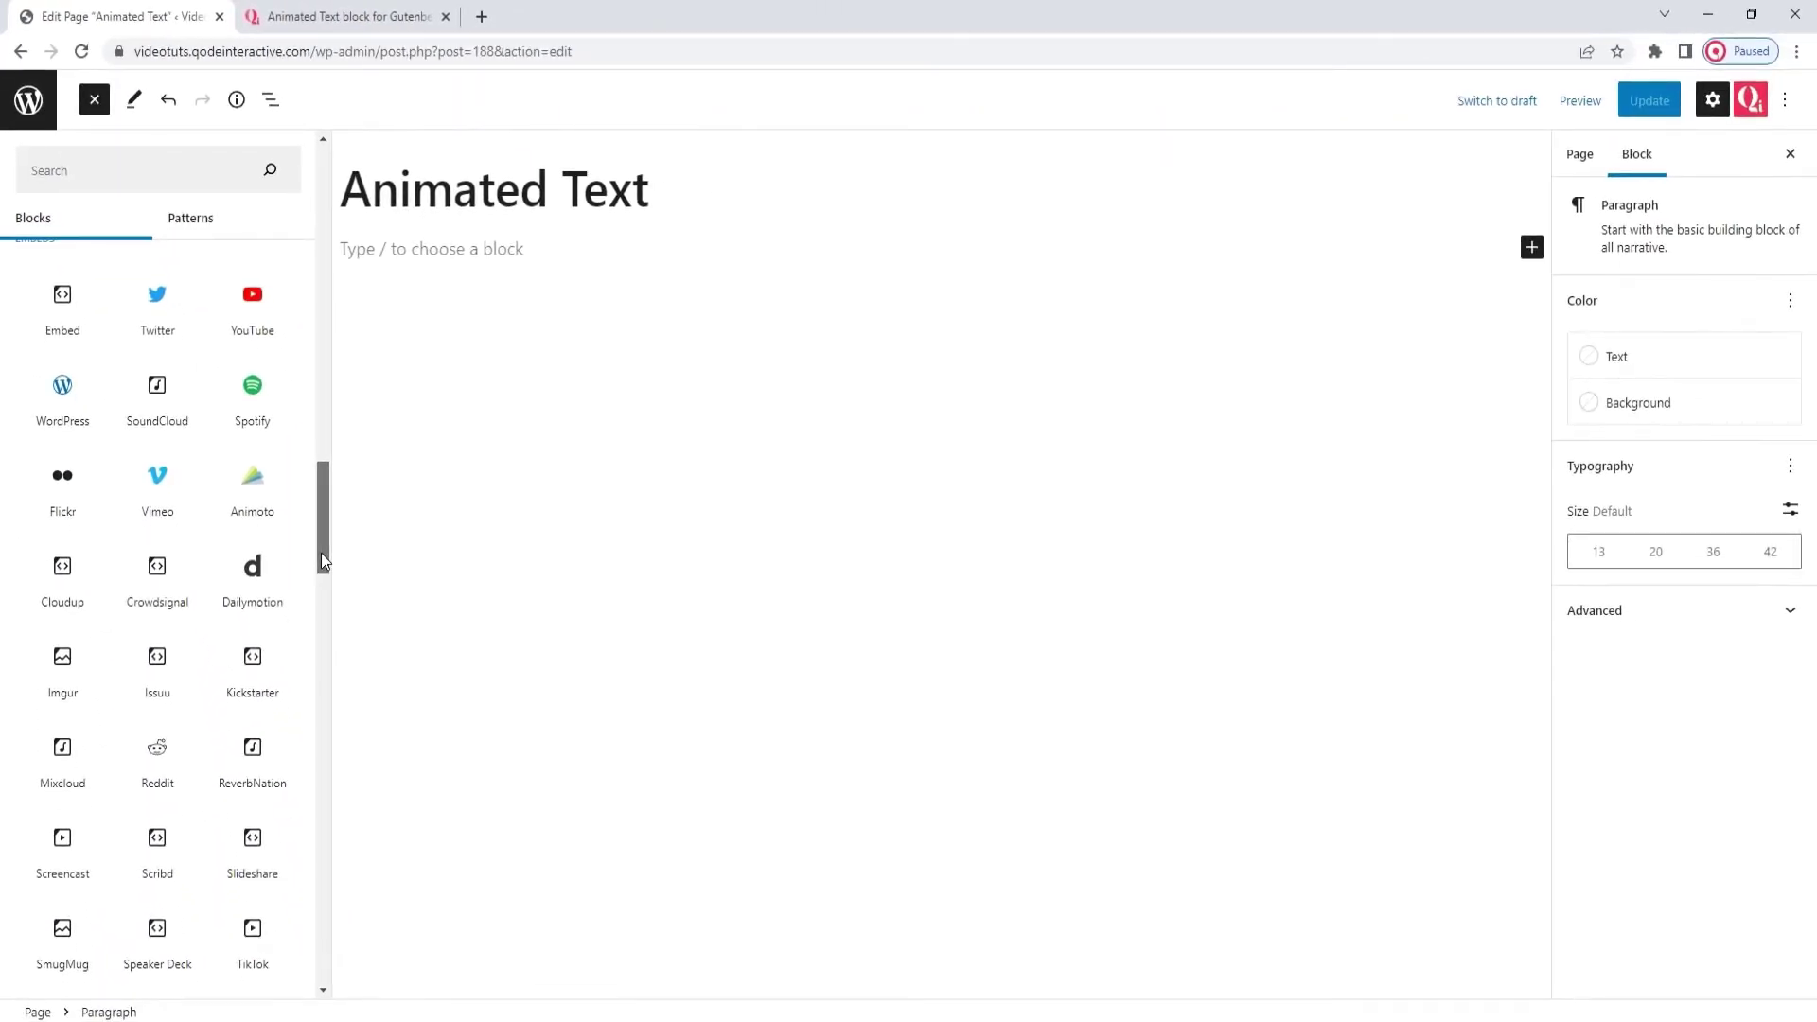
drag(321, 553, 326, 643)
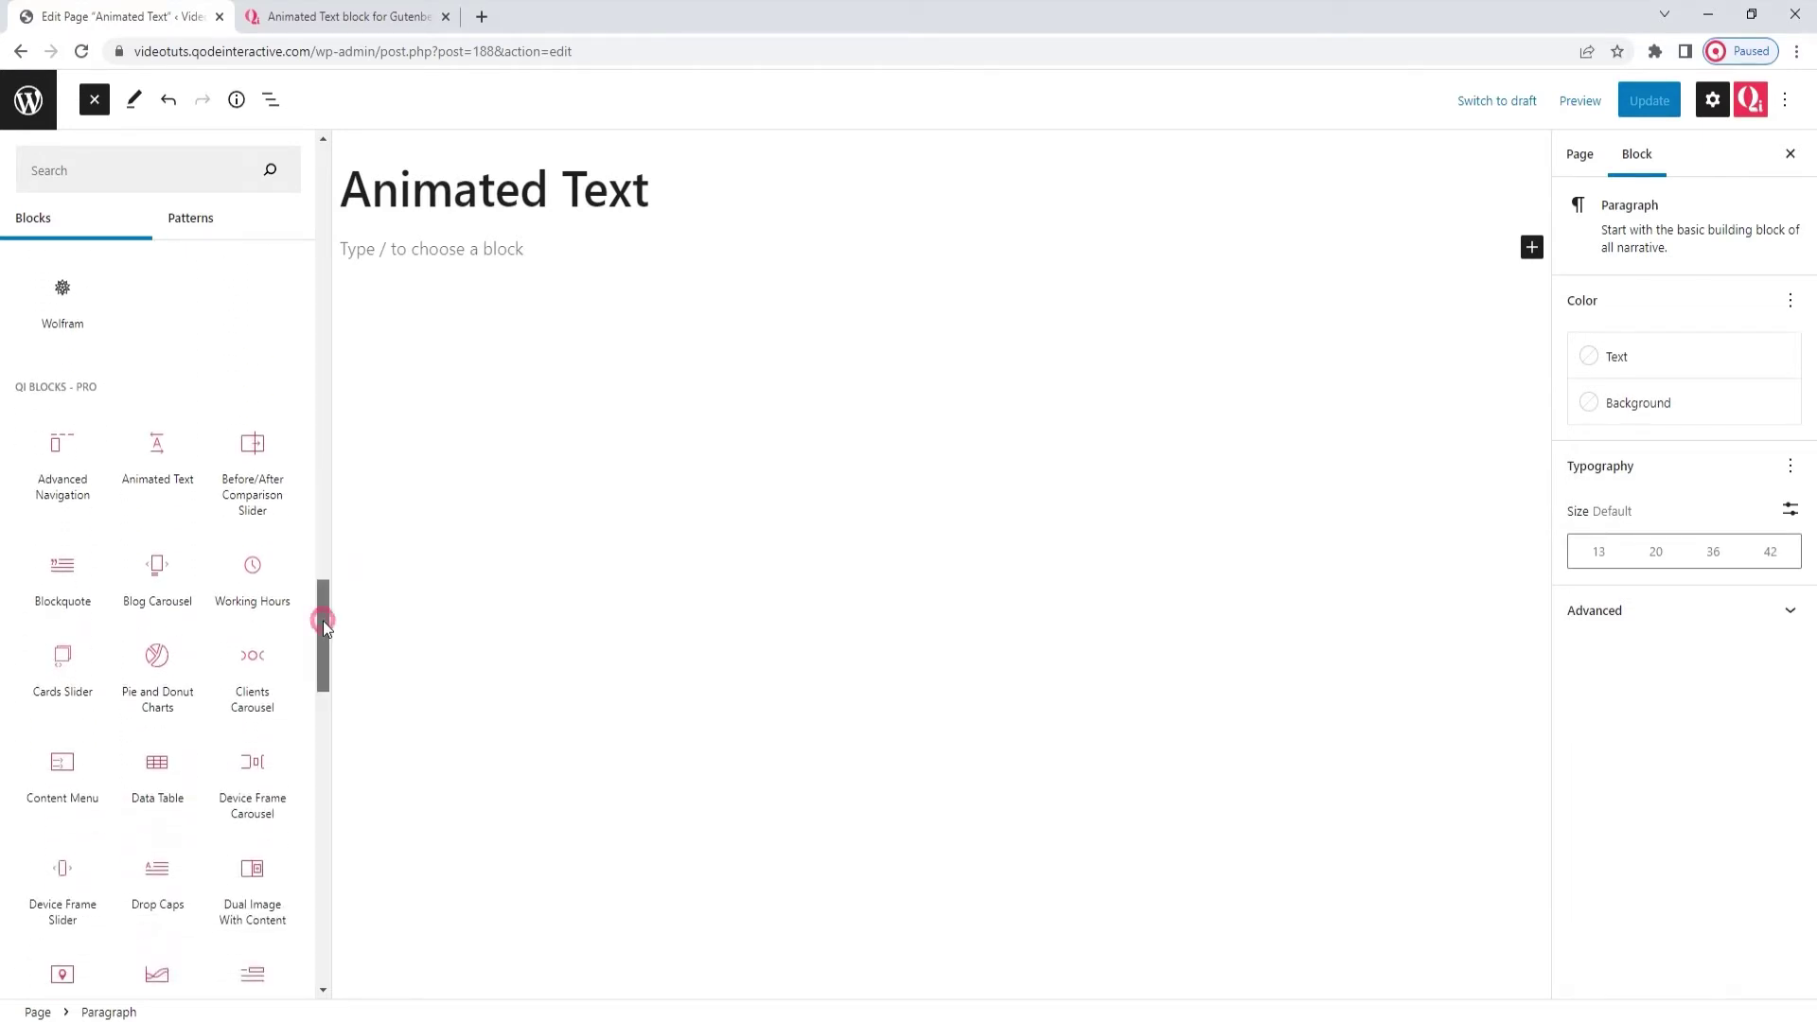
drag(322, 621, 315, 914)
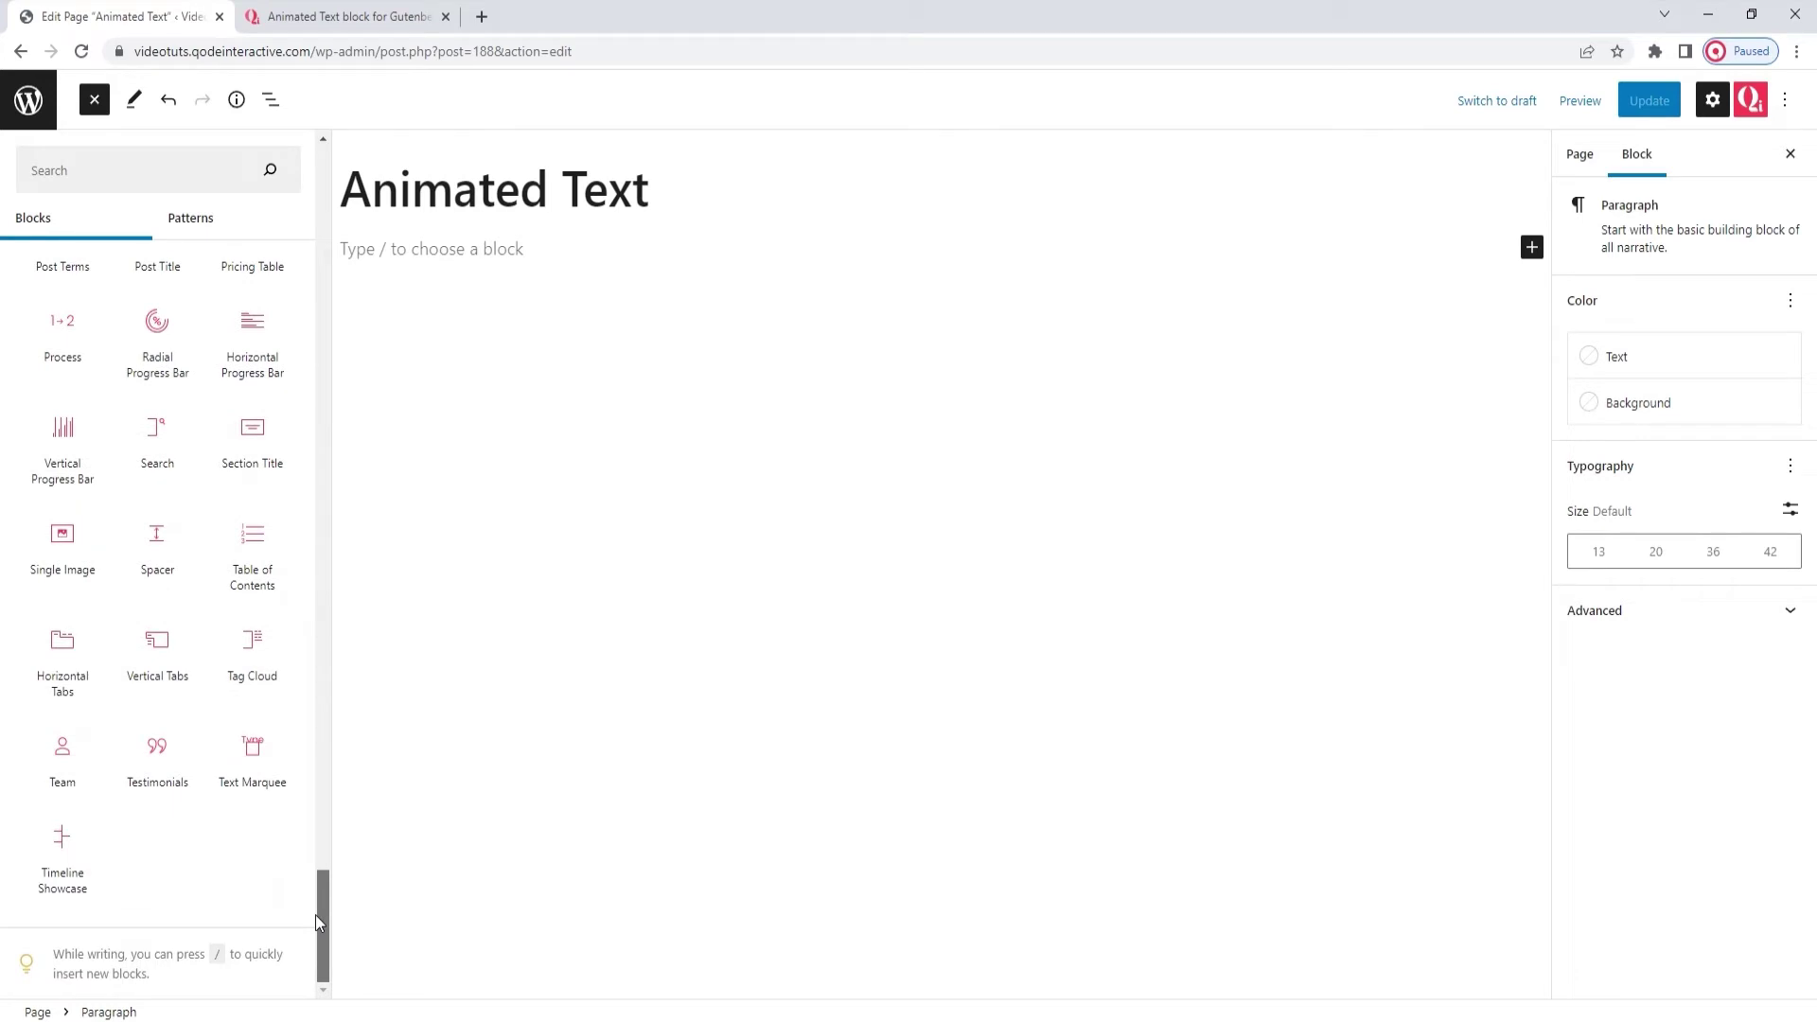
drag(315, 914, 315, 914)
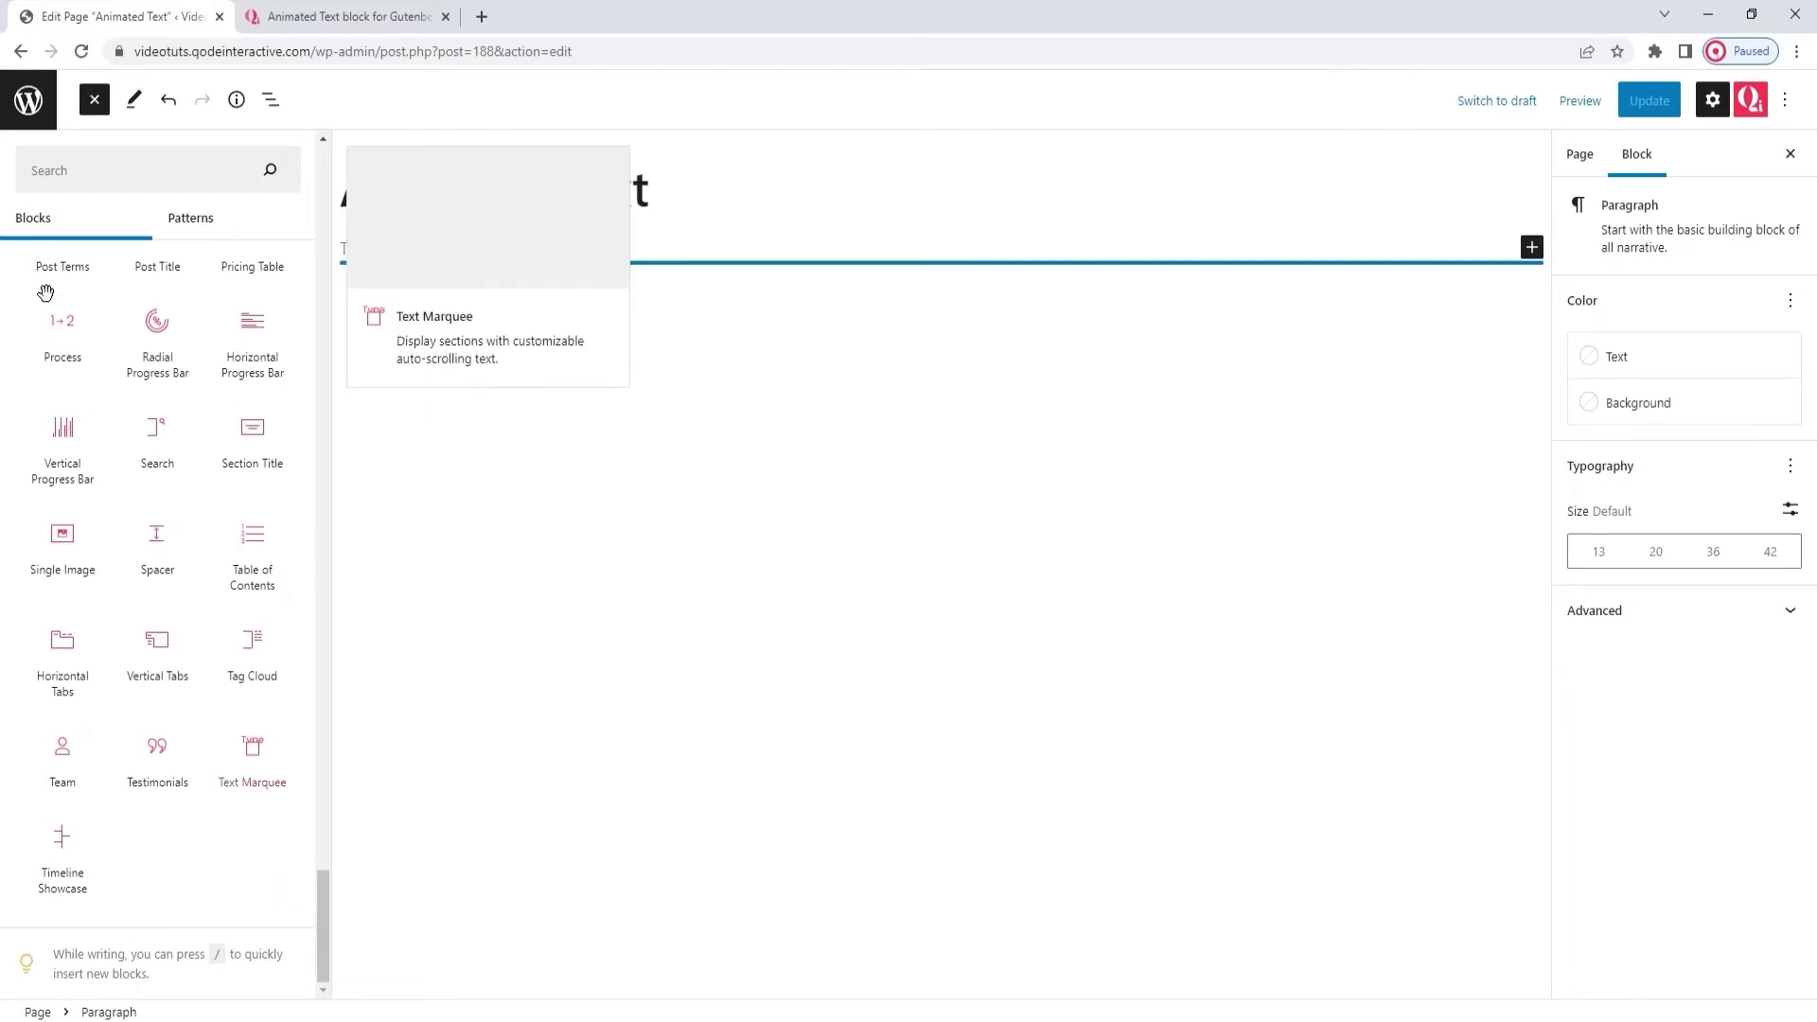
click(95, 99)
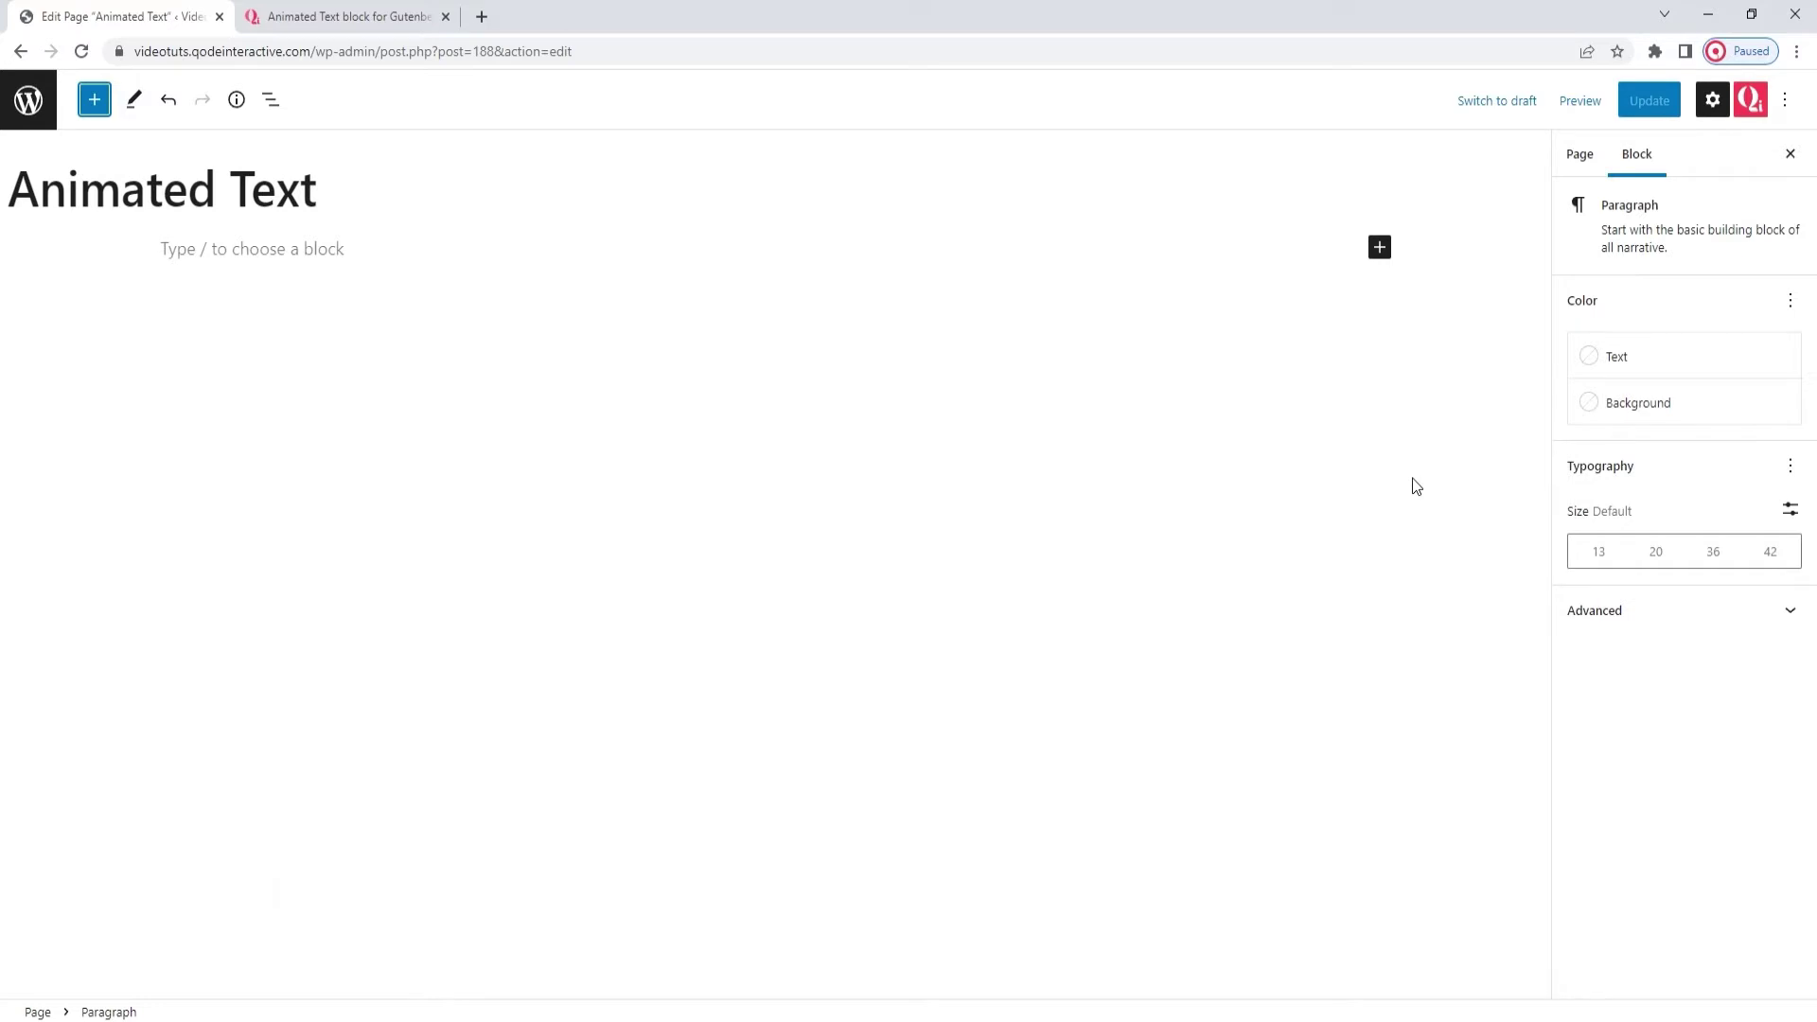
Insert the Animated Text block on the empty line by searching 'animat'.
click(1380, 248)
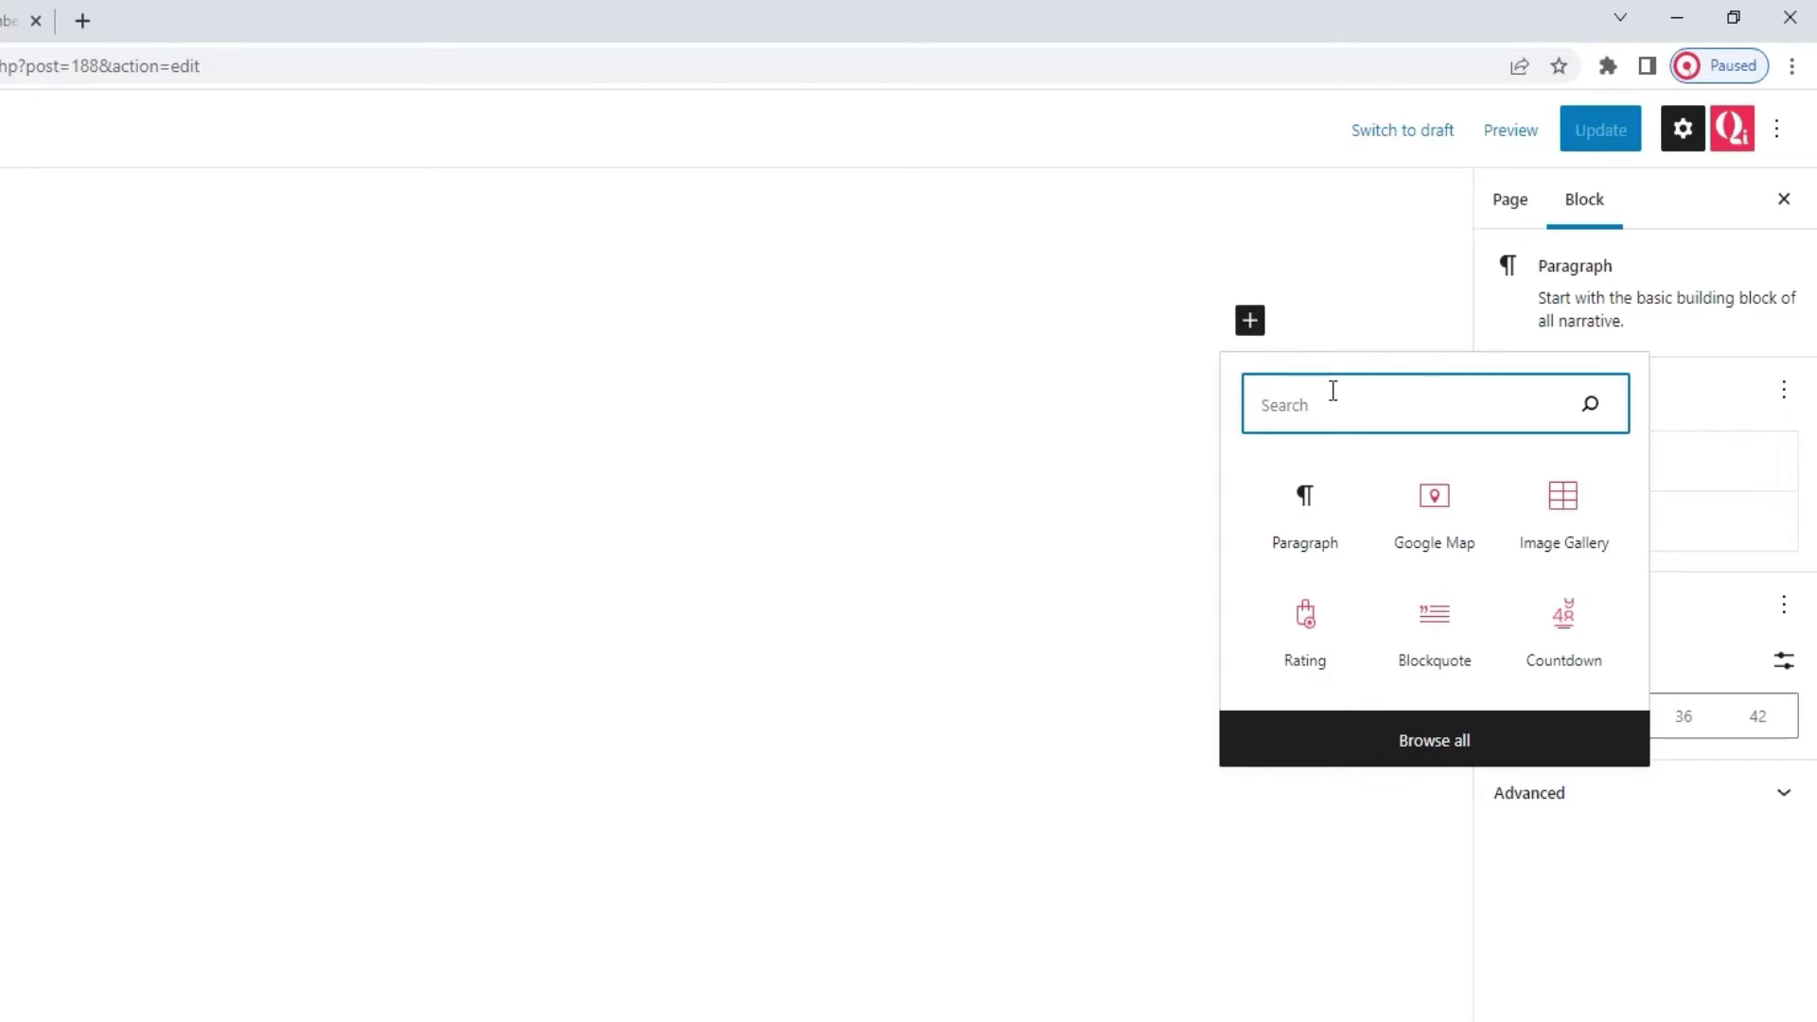
text(anim)
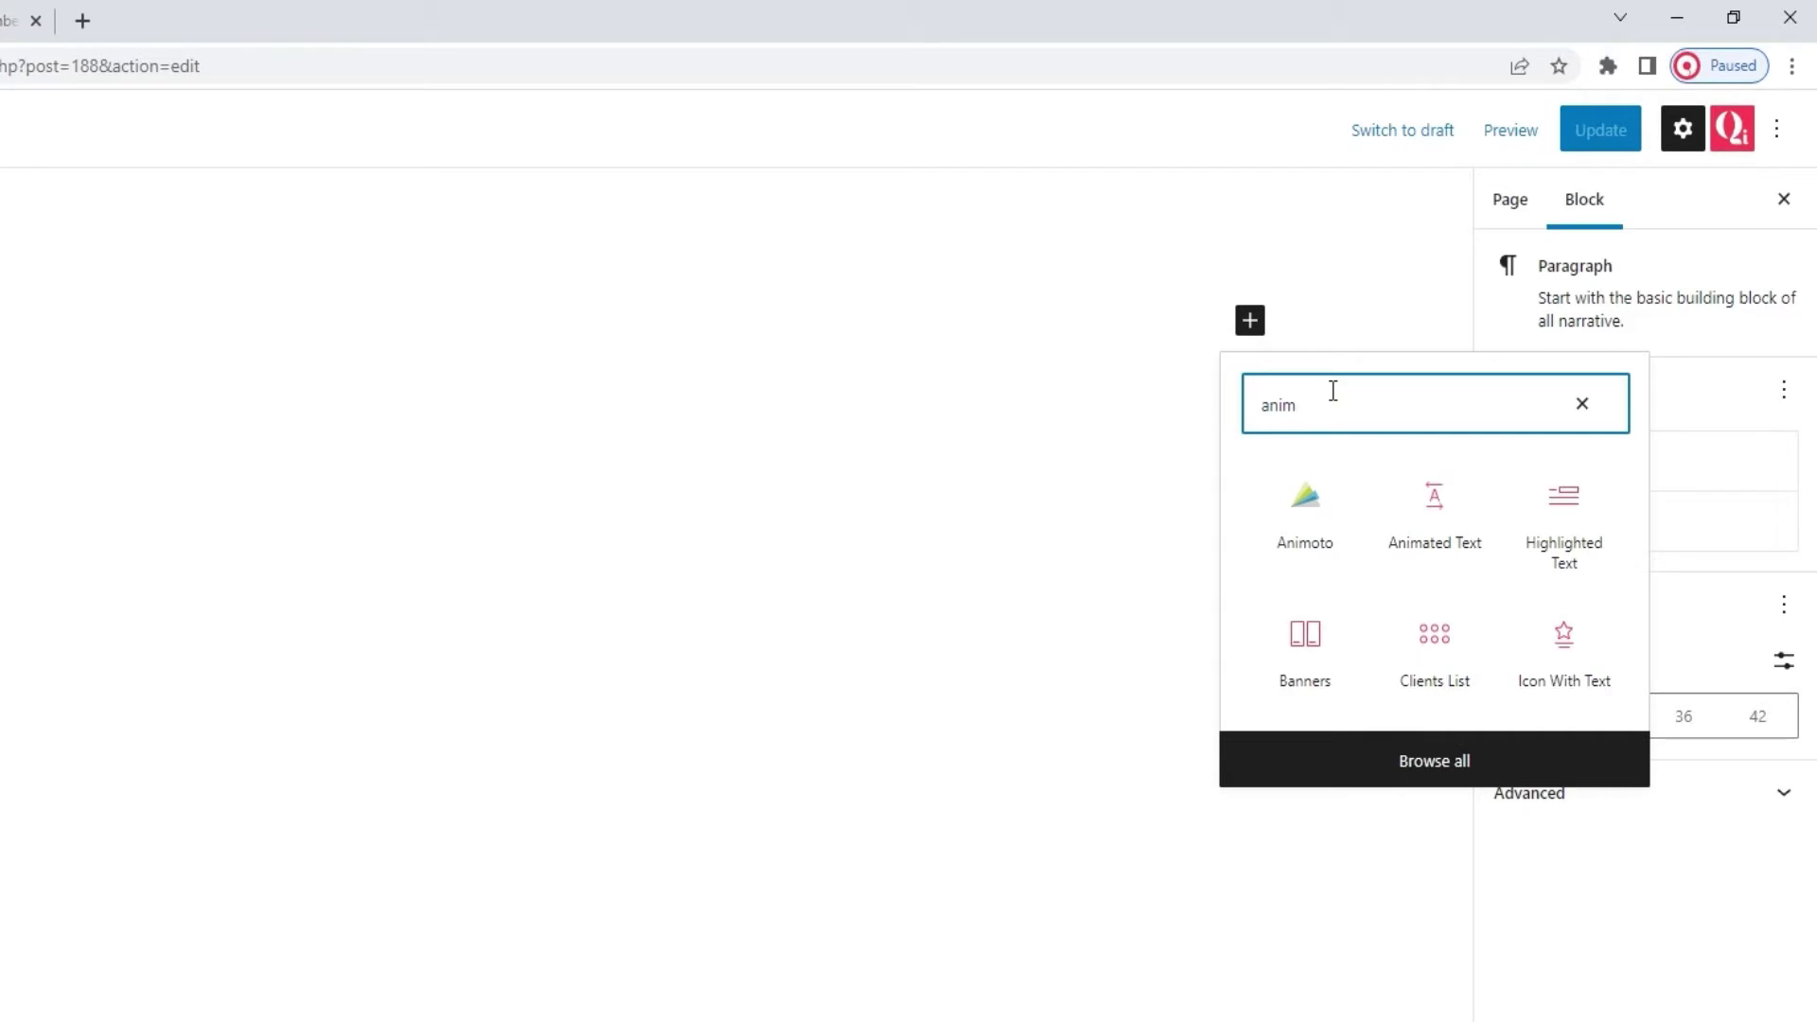
text(at)
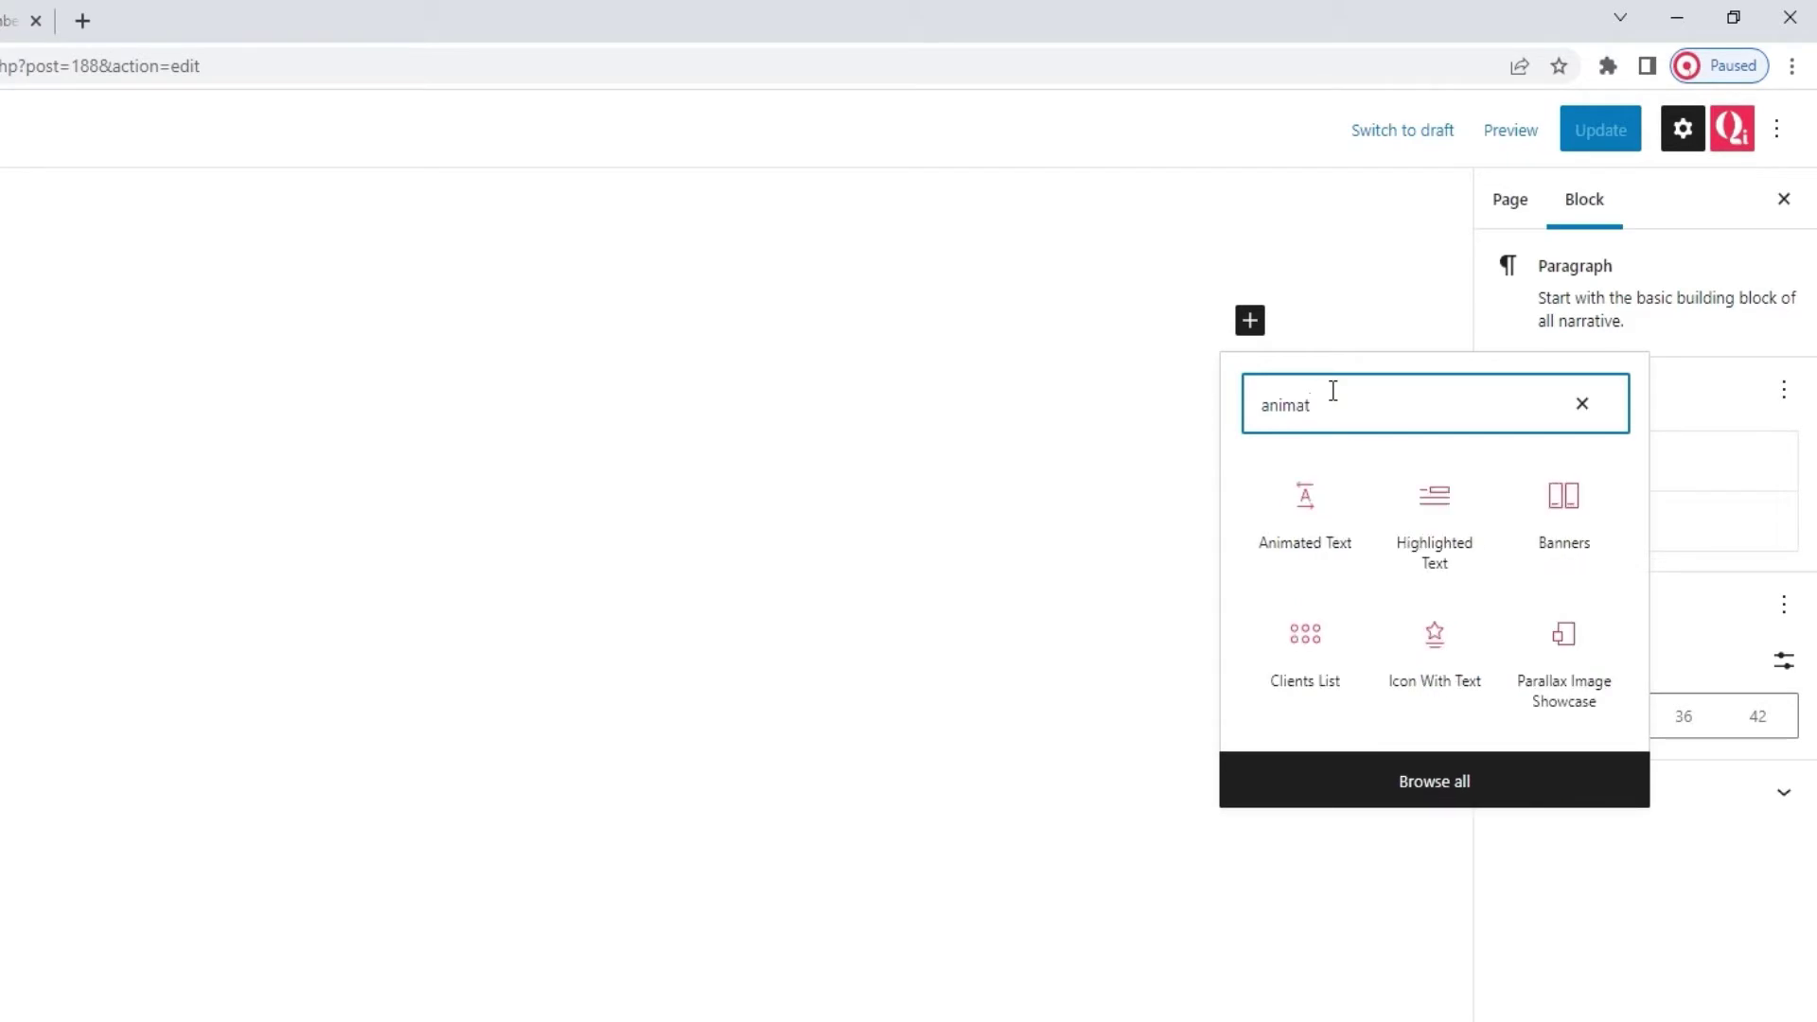
click(1316, 516)
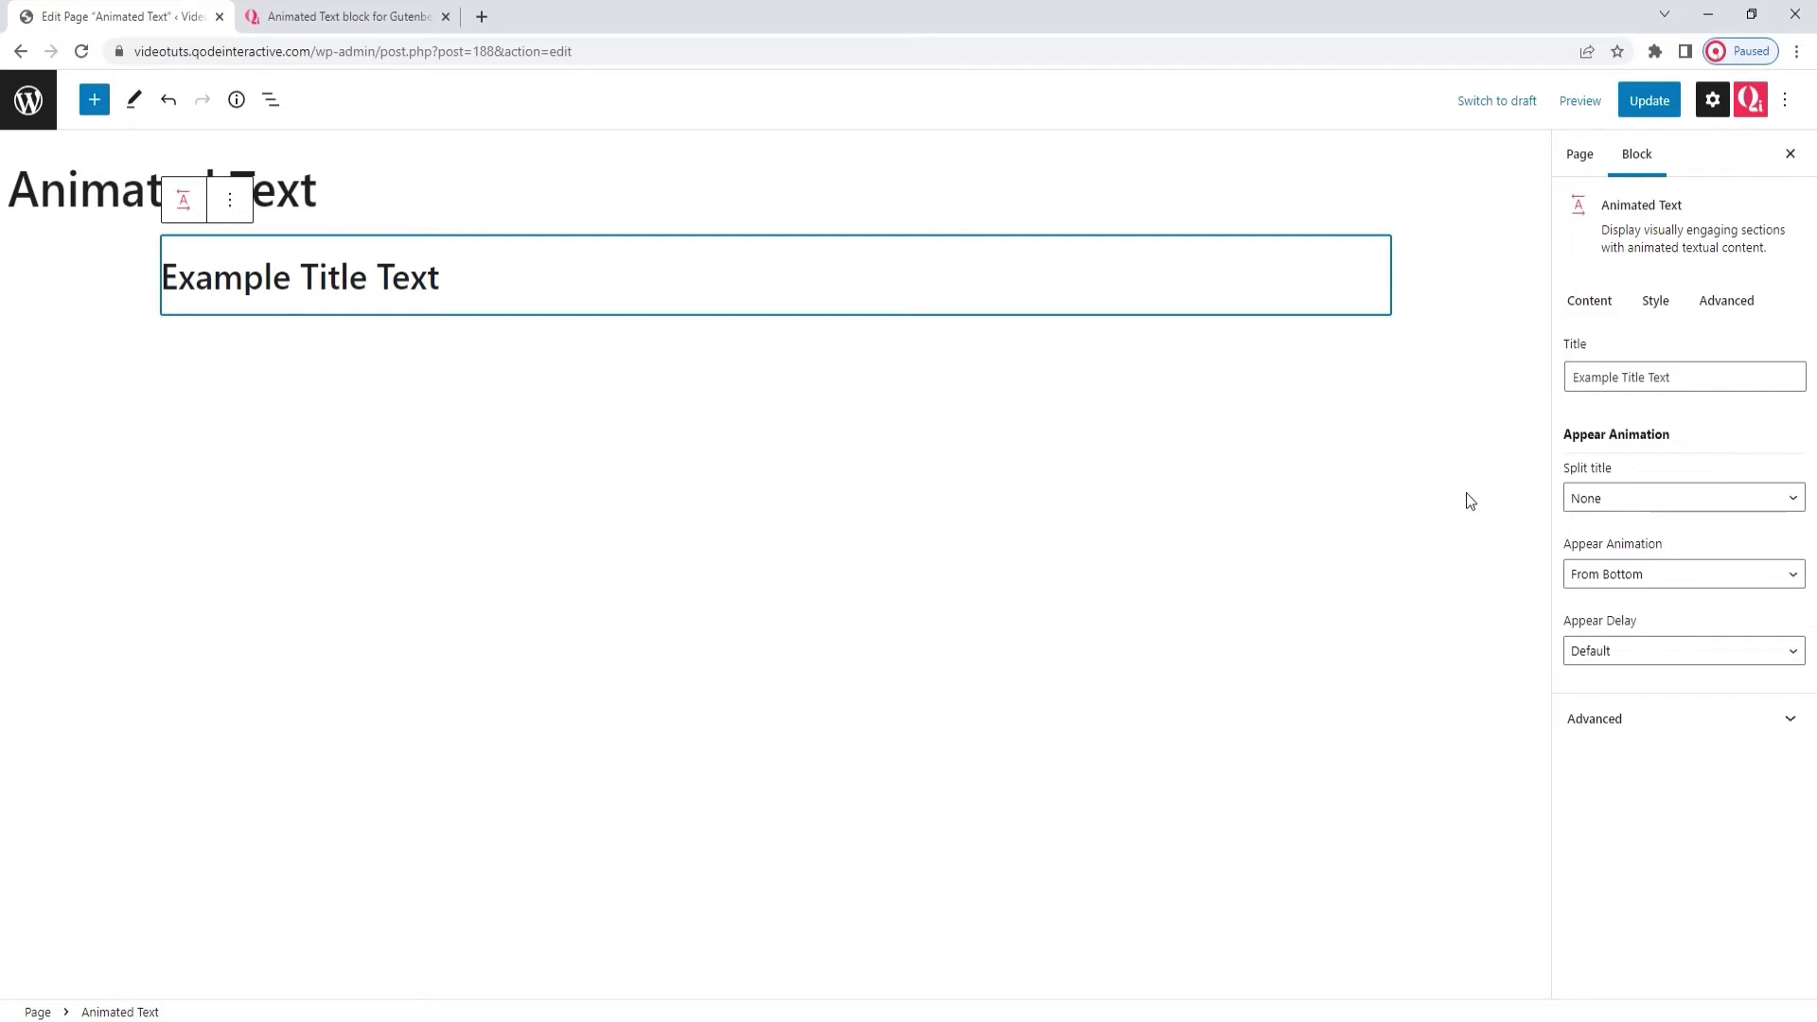
Replace the default 'Example Title Text' title with 'Pick your animation style.'.
click(1565, 302)
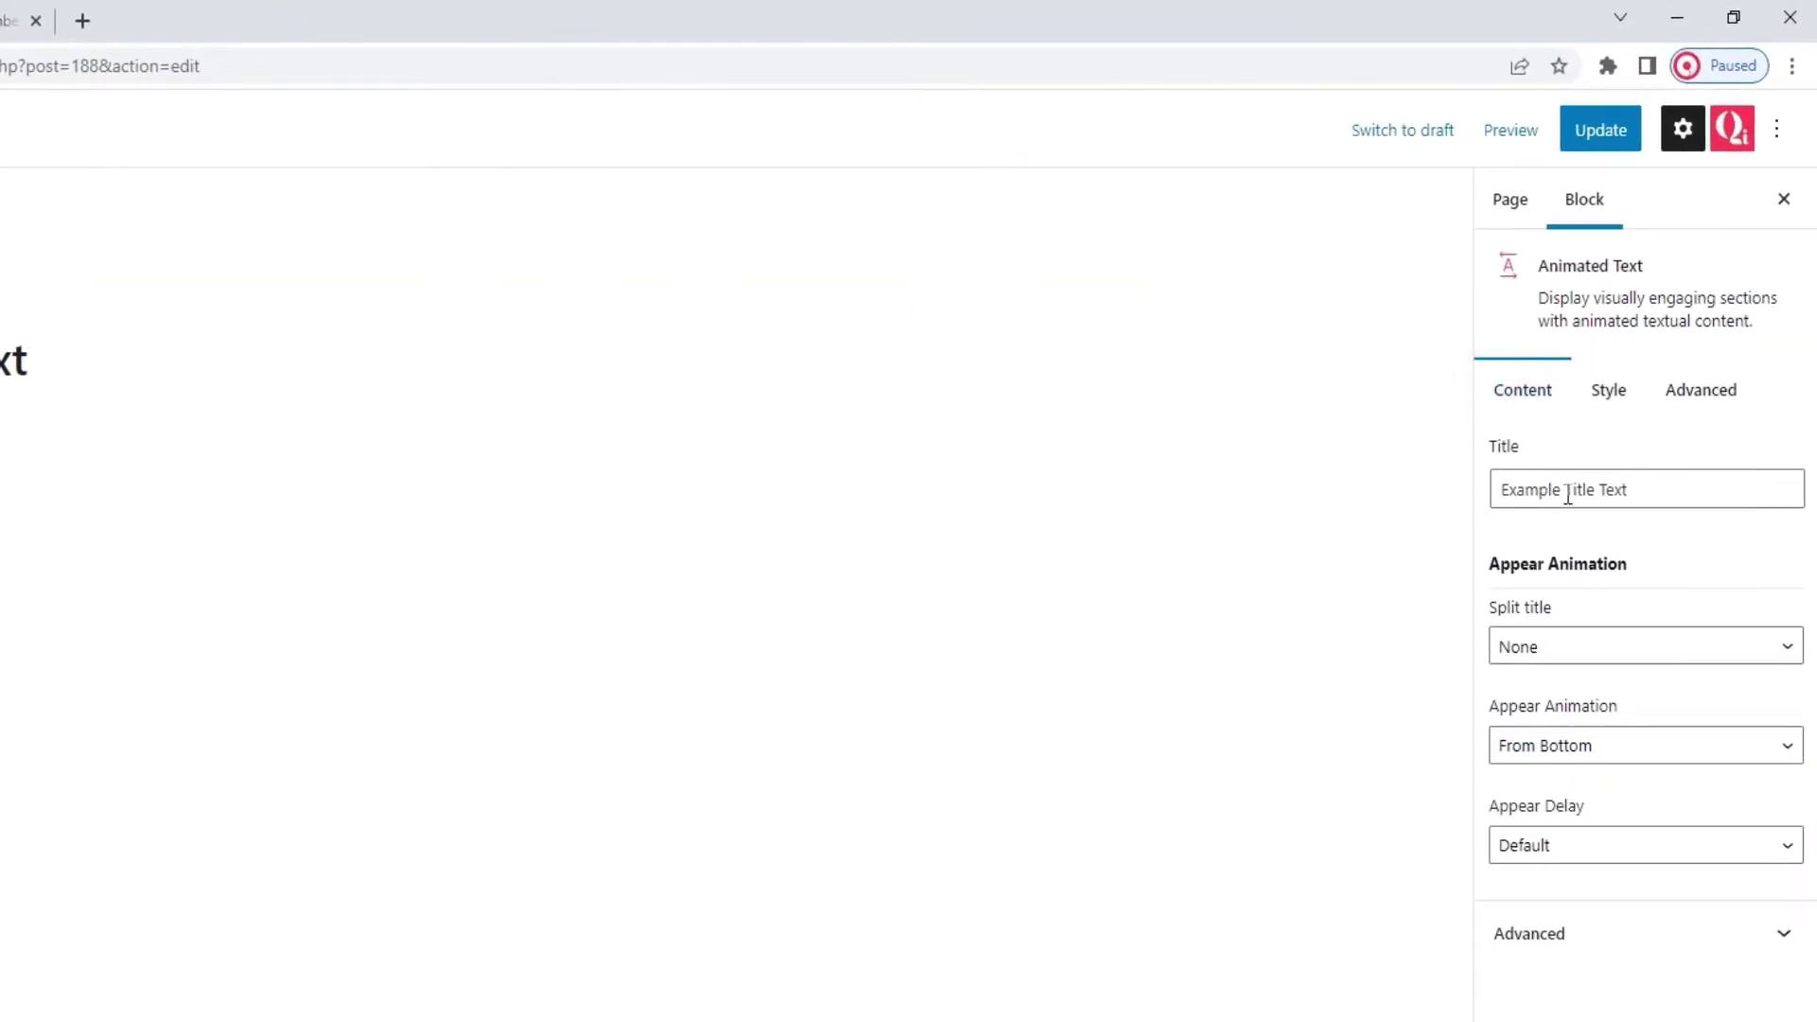
drag(1635, 490, 1495, 488)
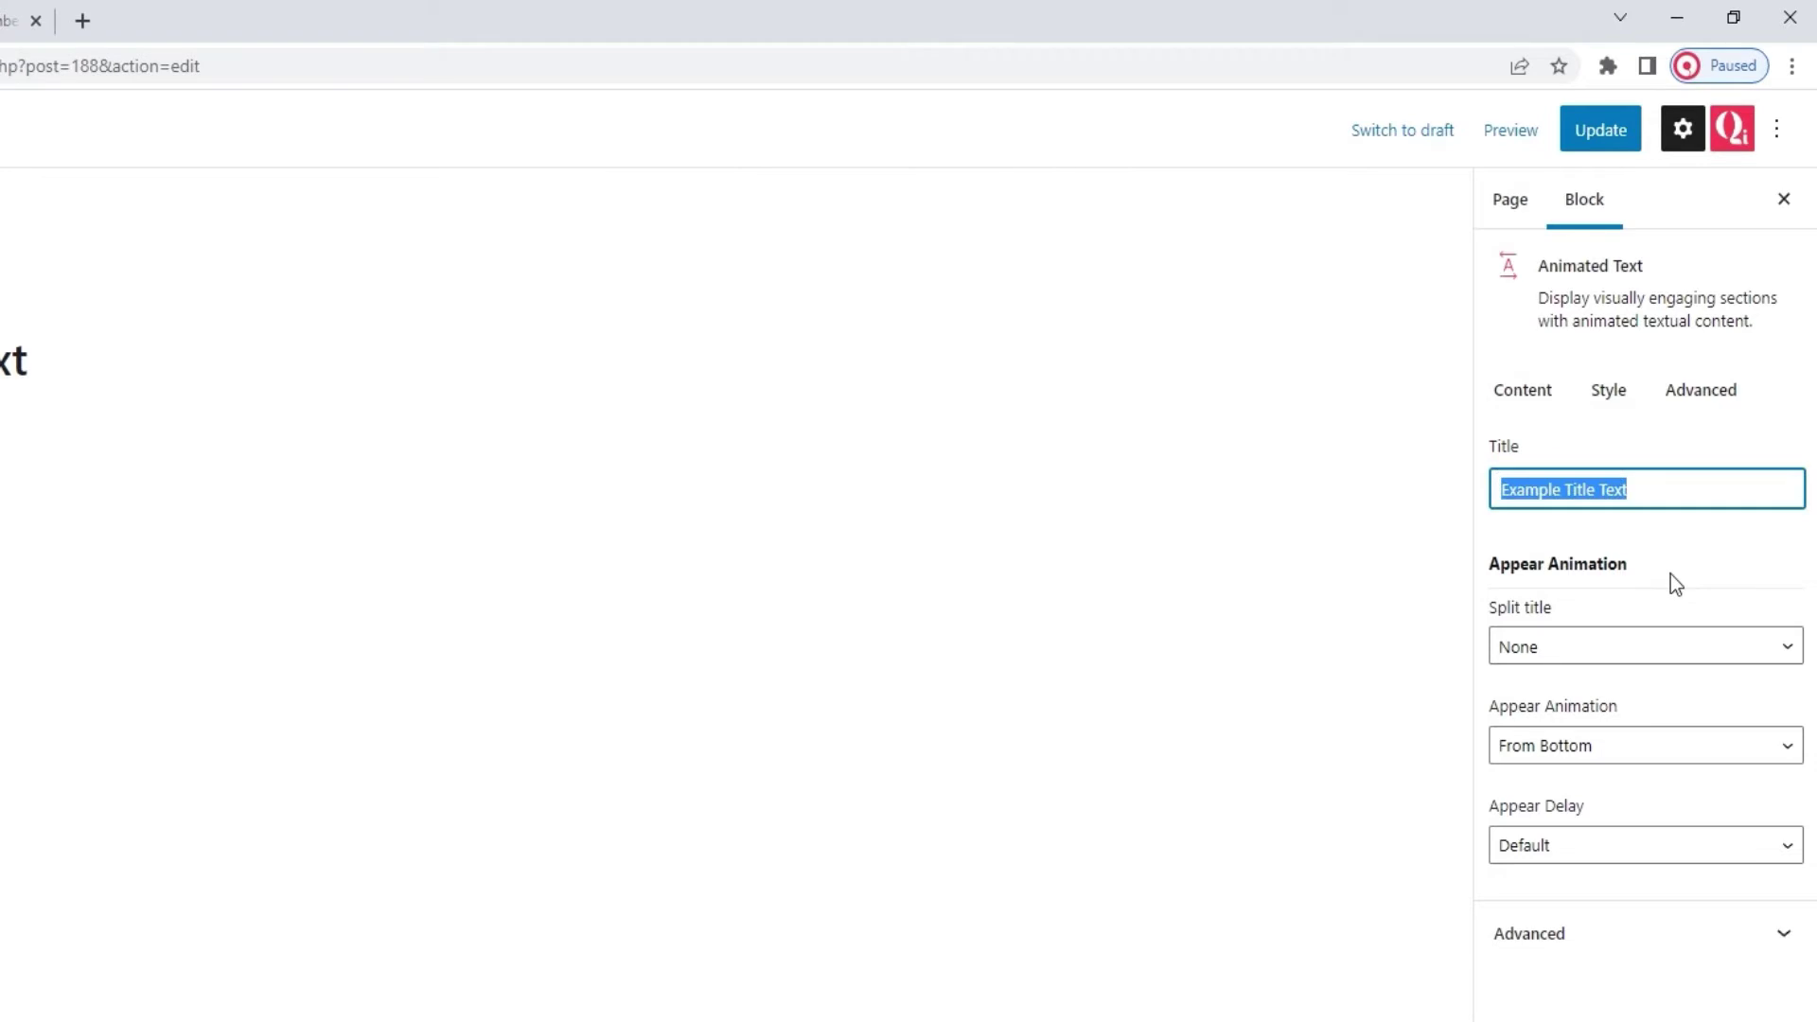
text(Pick yo)
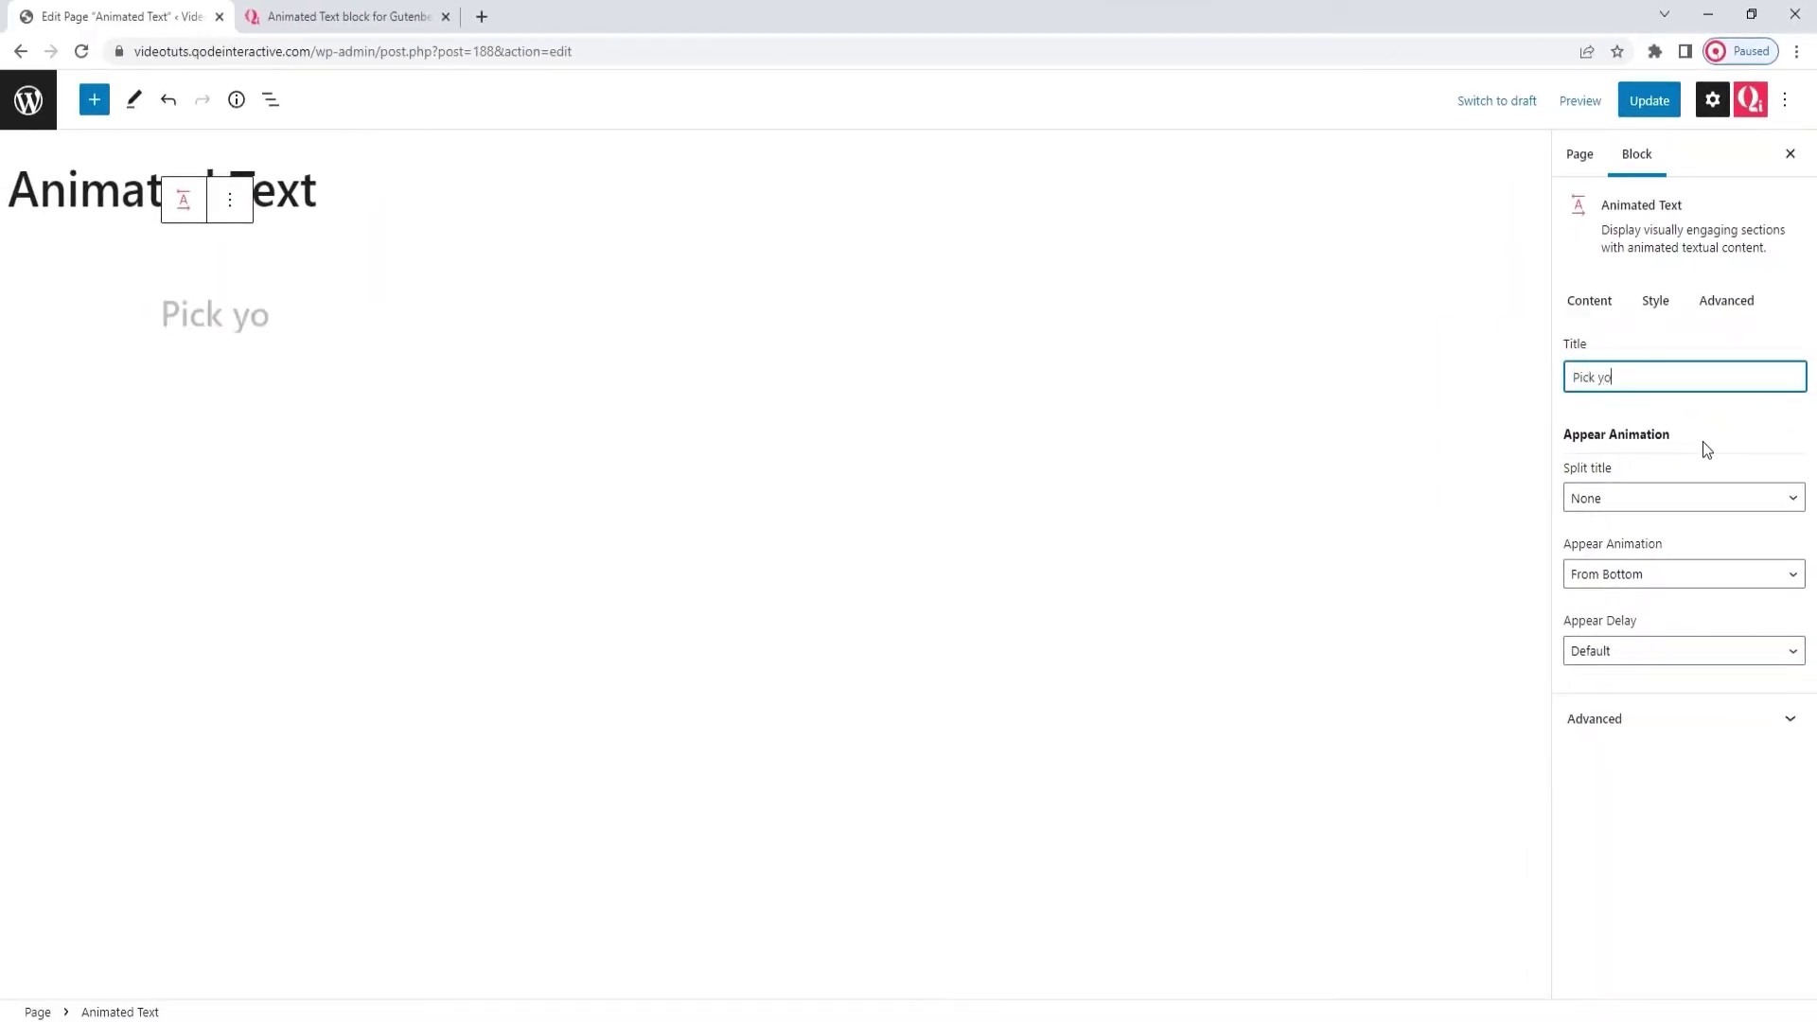
text(ur animation style.)
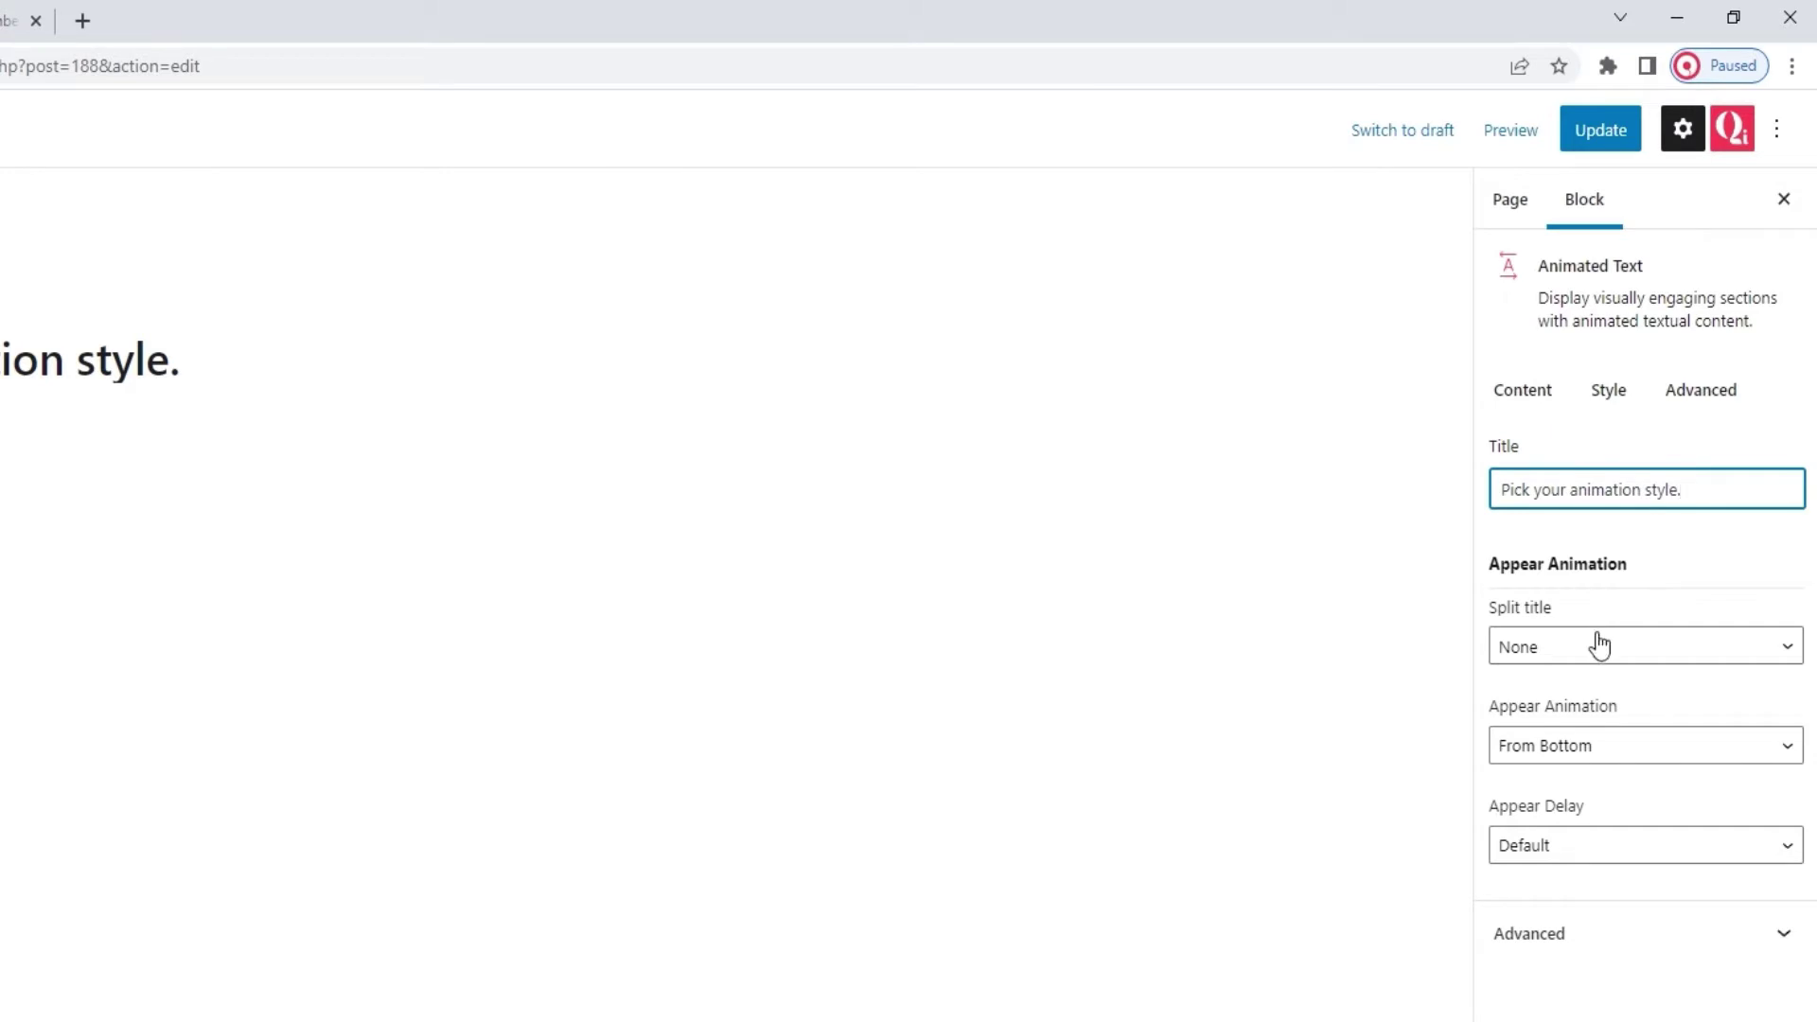
click(1597, 644)
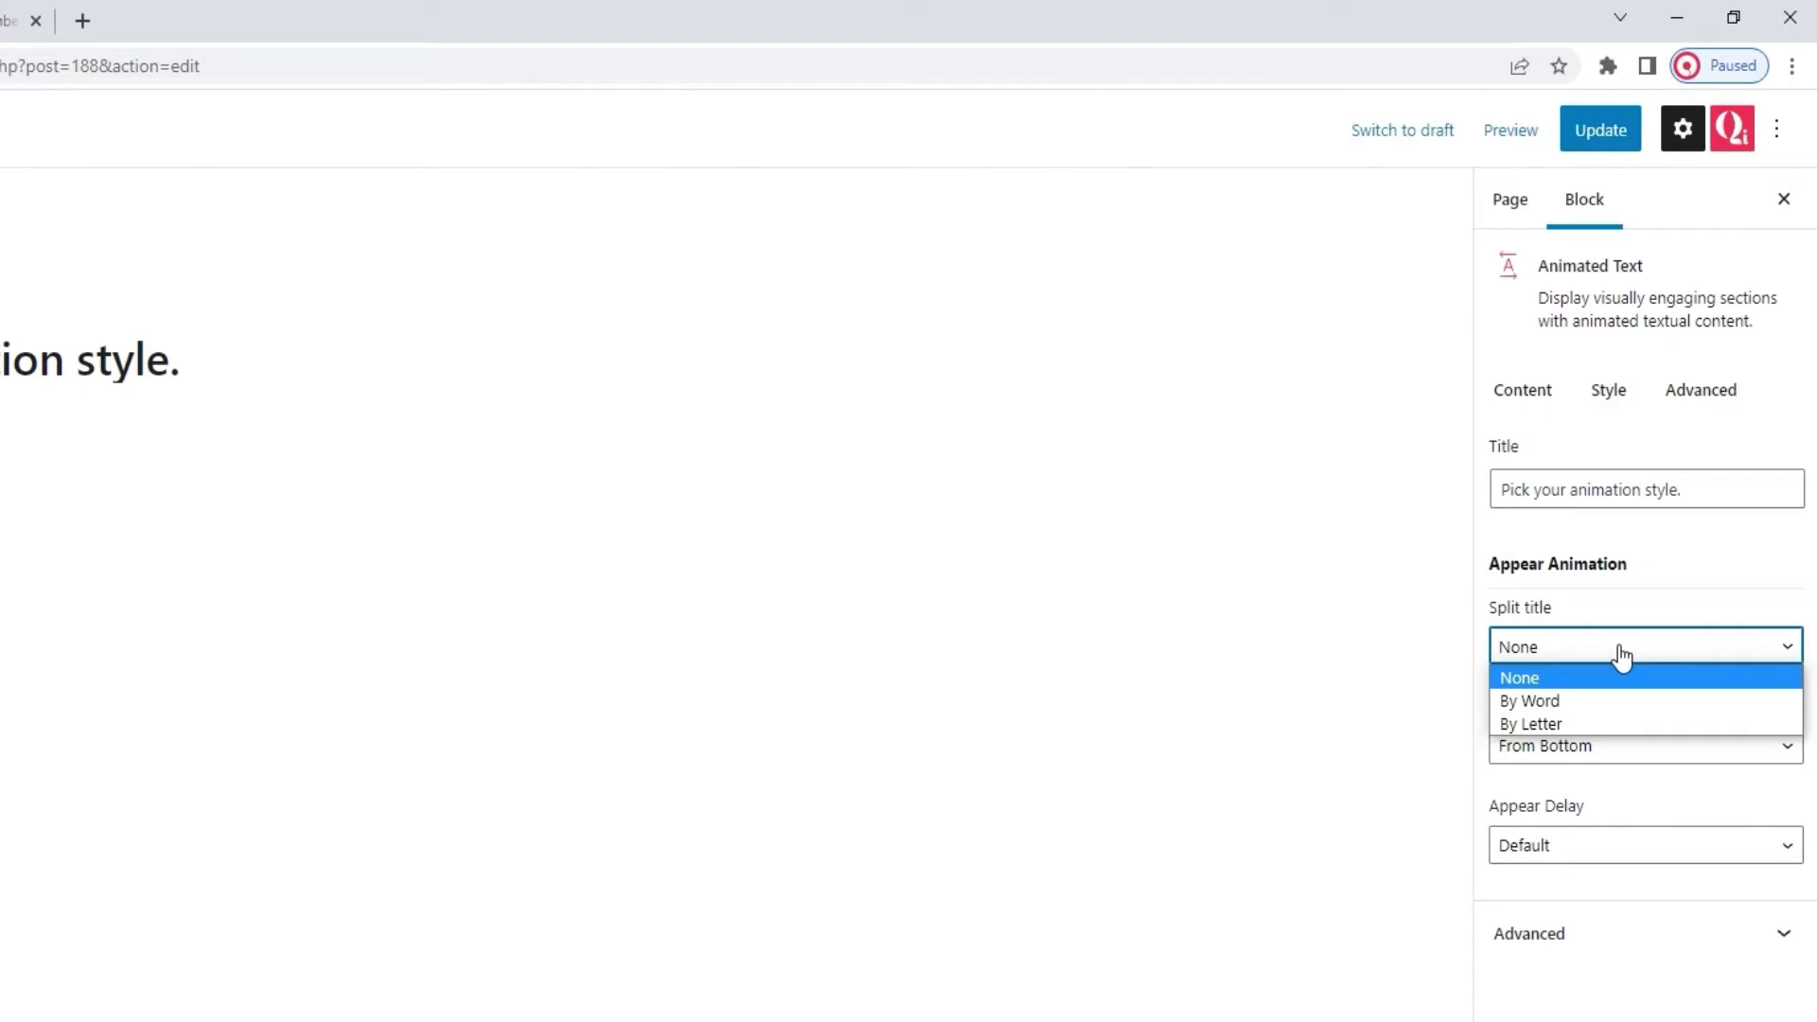
Try the By Word and By Letter title splits, then set Split title back to None.
click(1615, 701)
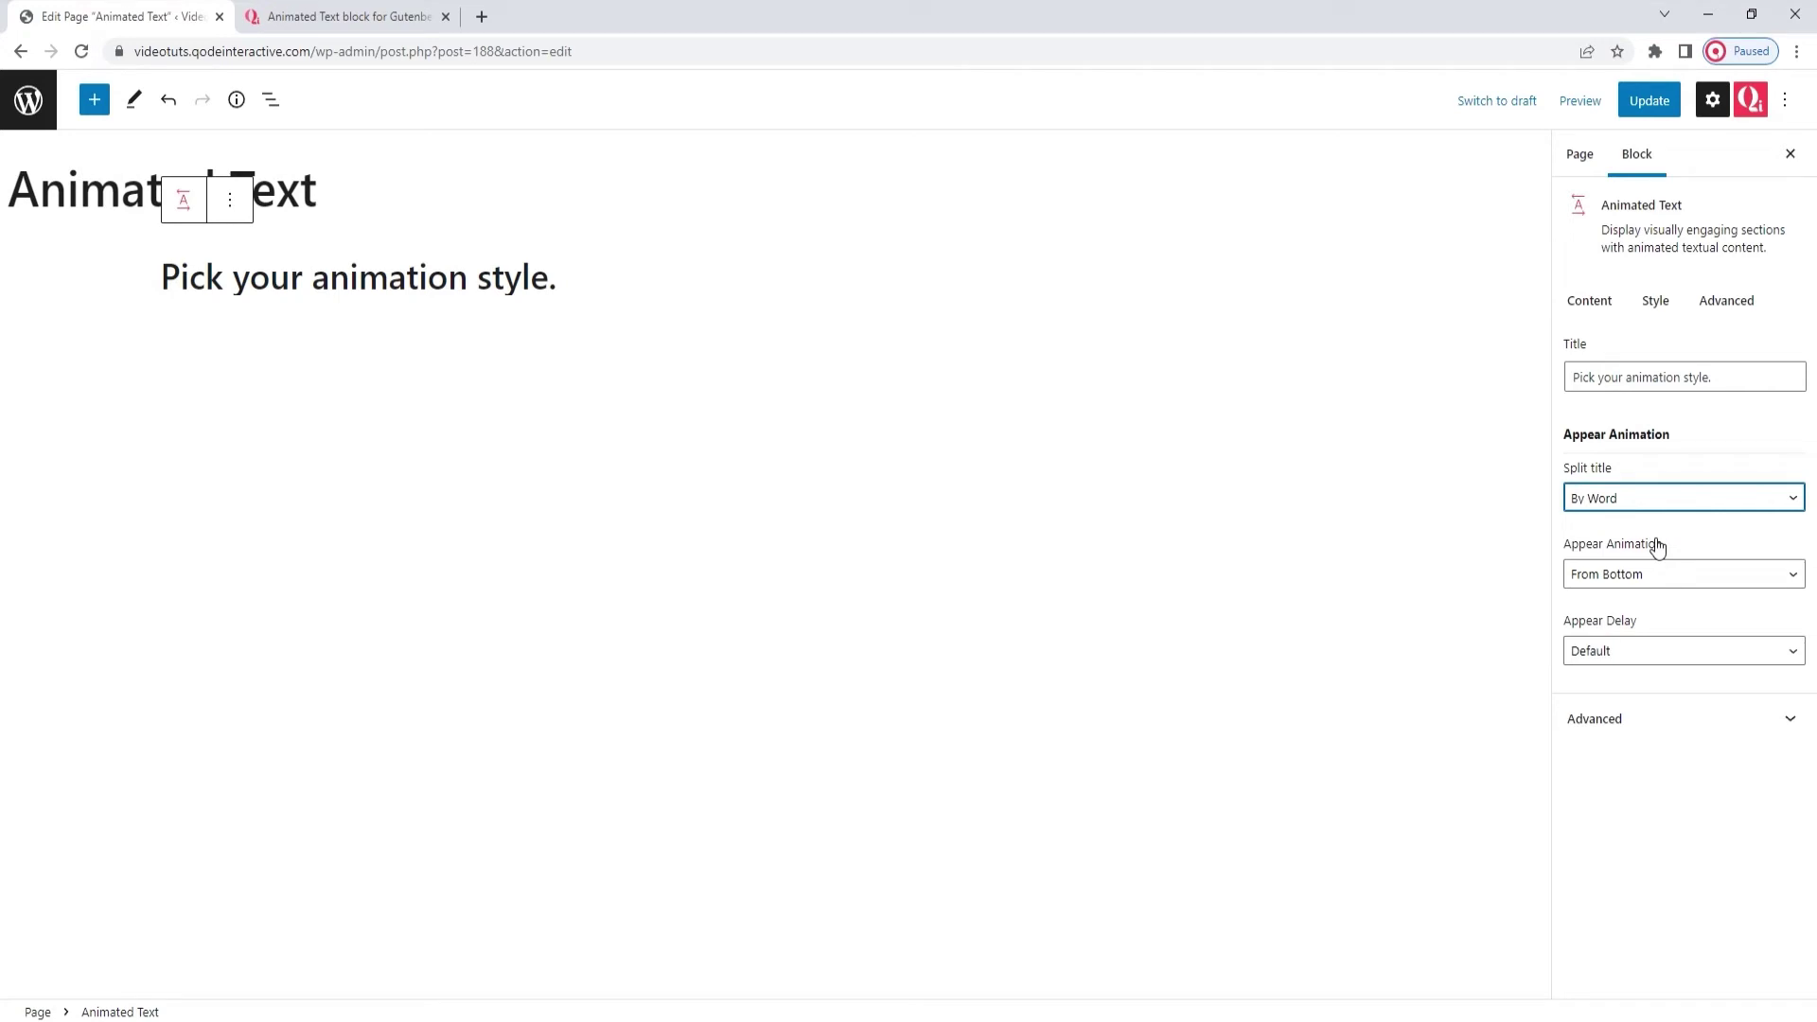
click(1650, 501)
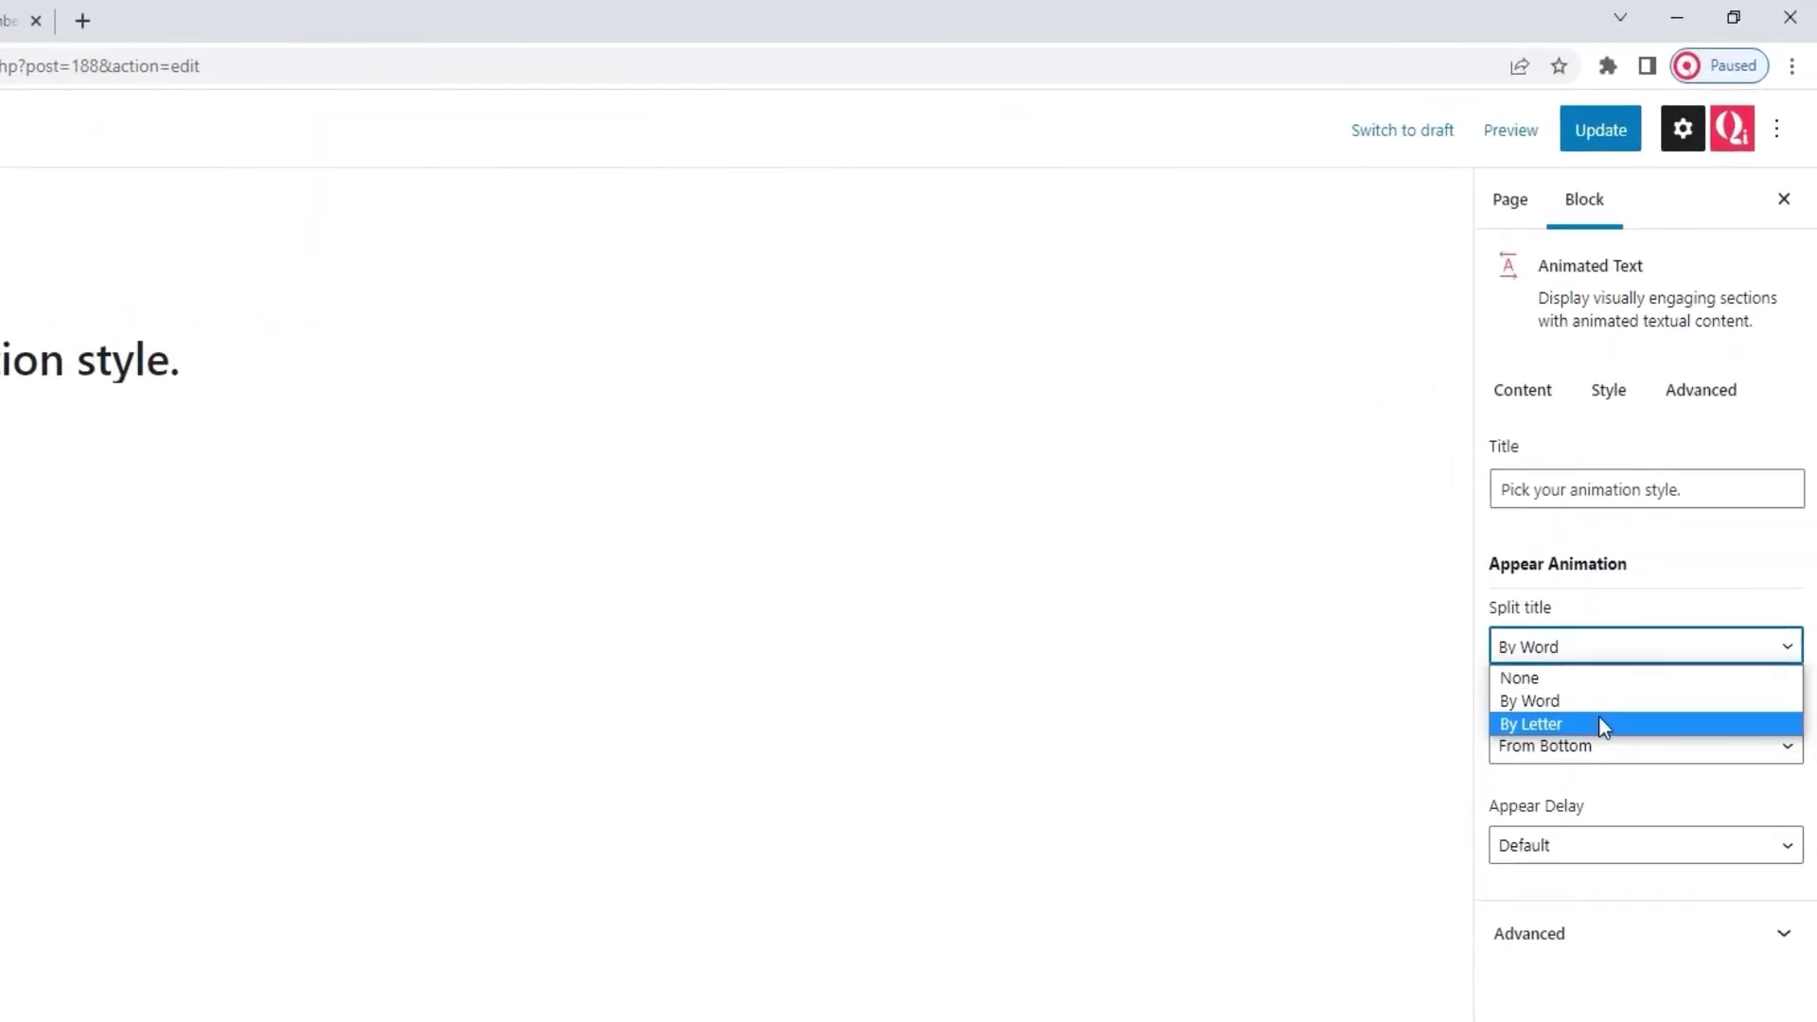
click(1599, 724)
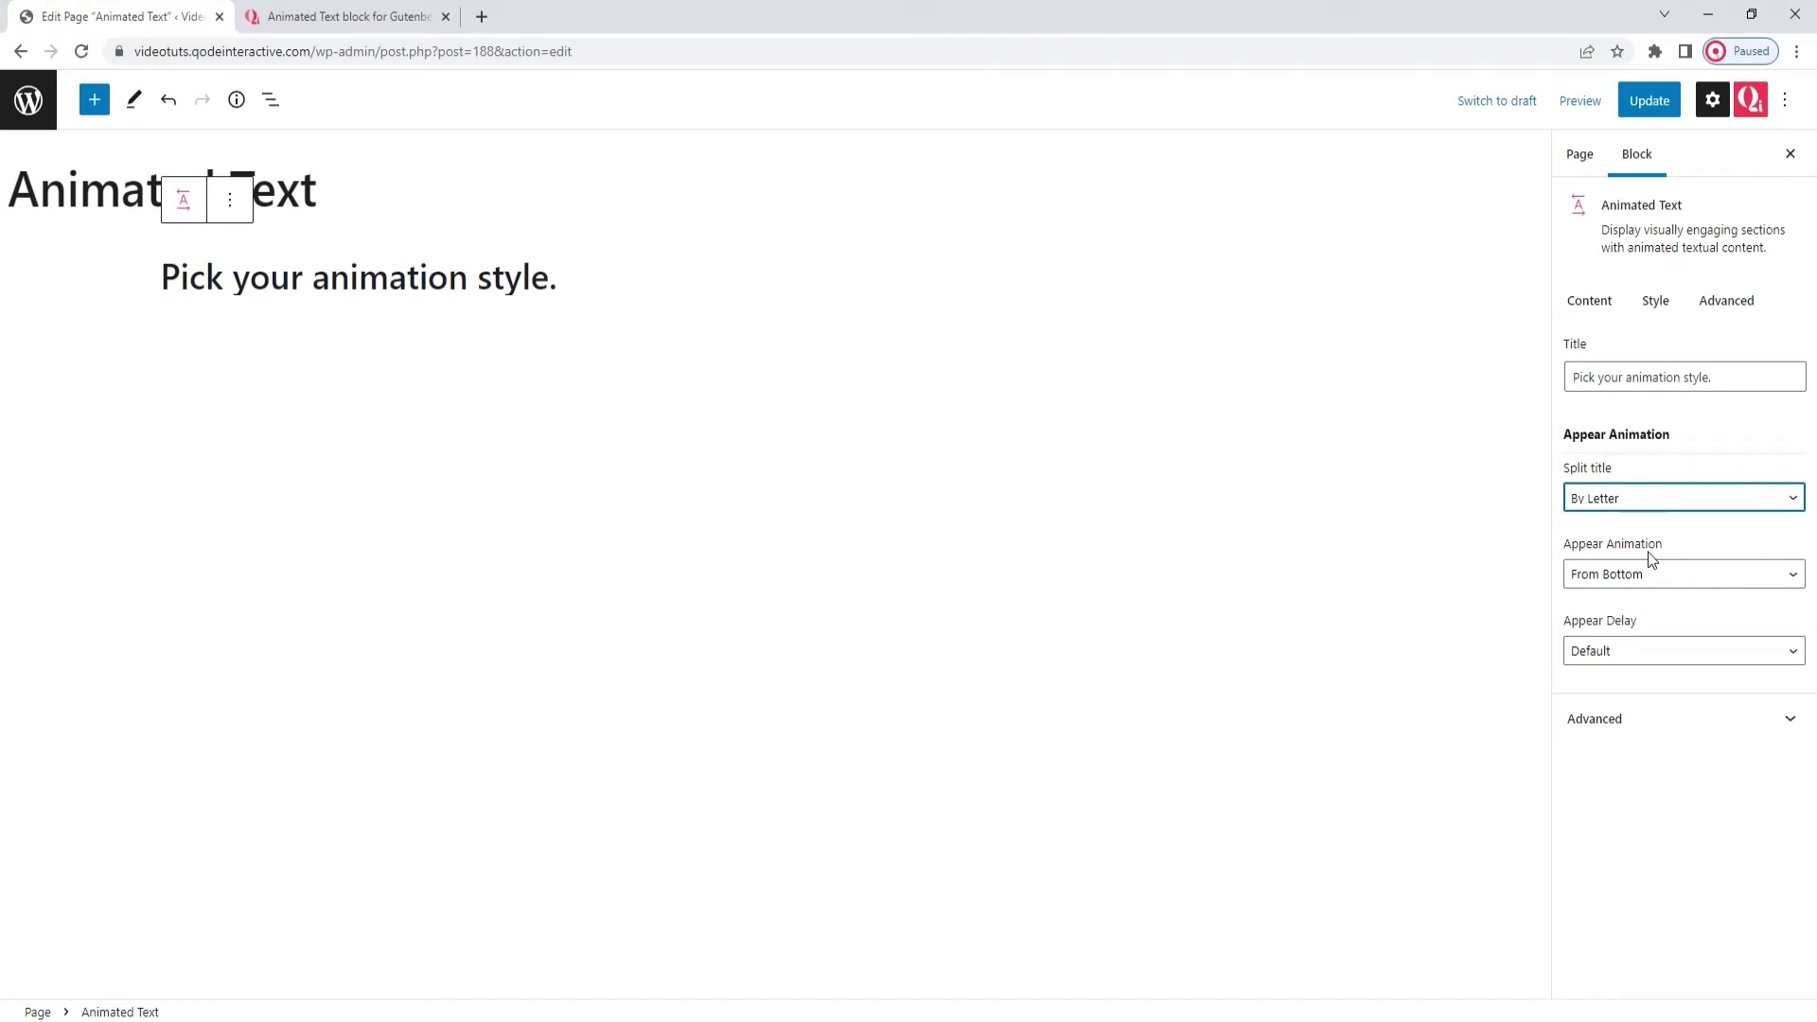
click(1647, 500)
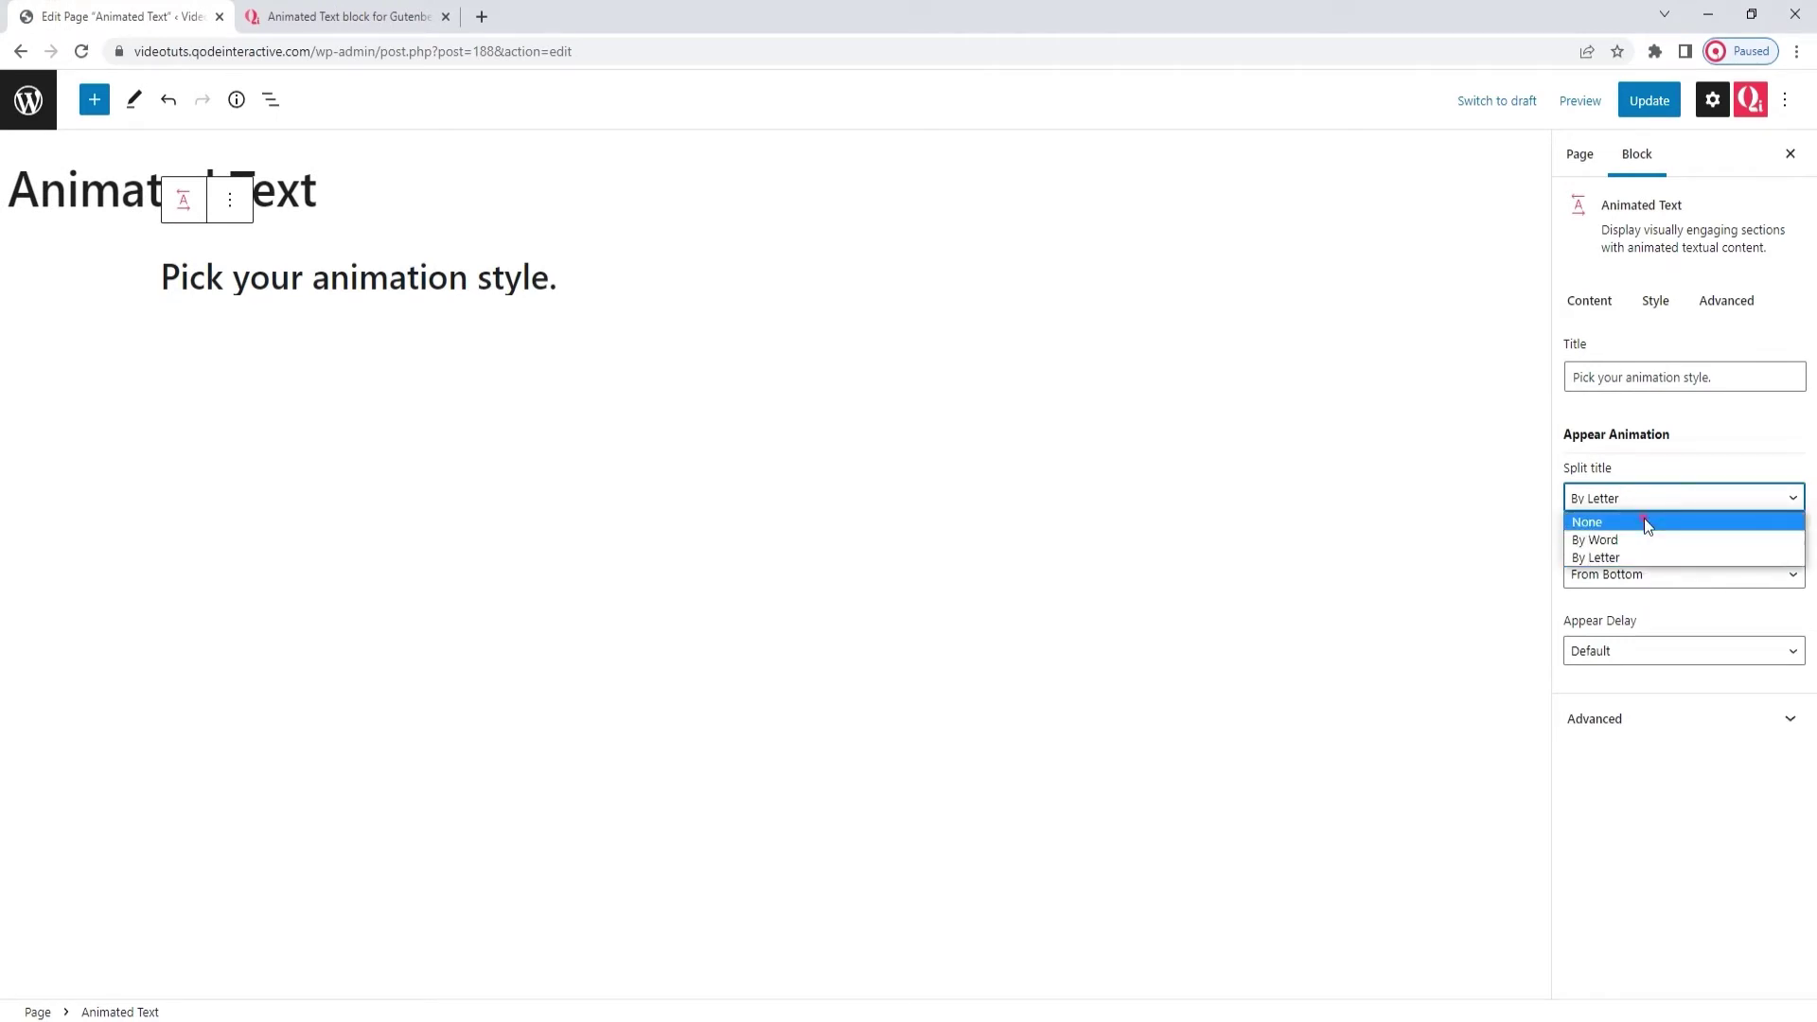
click(1646, 522)
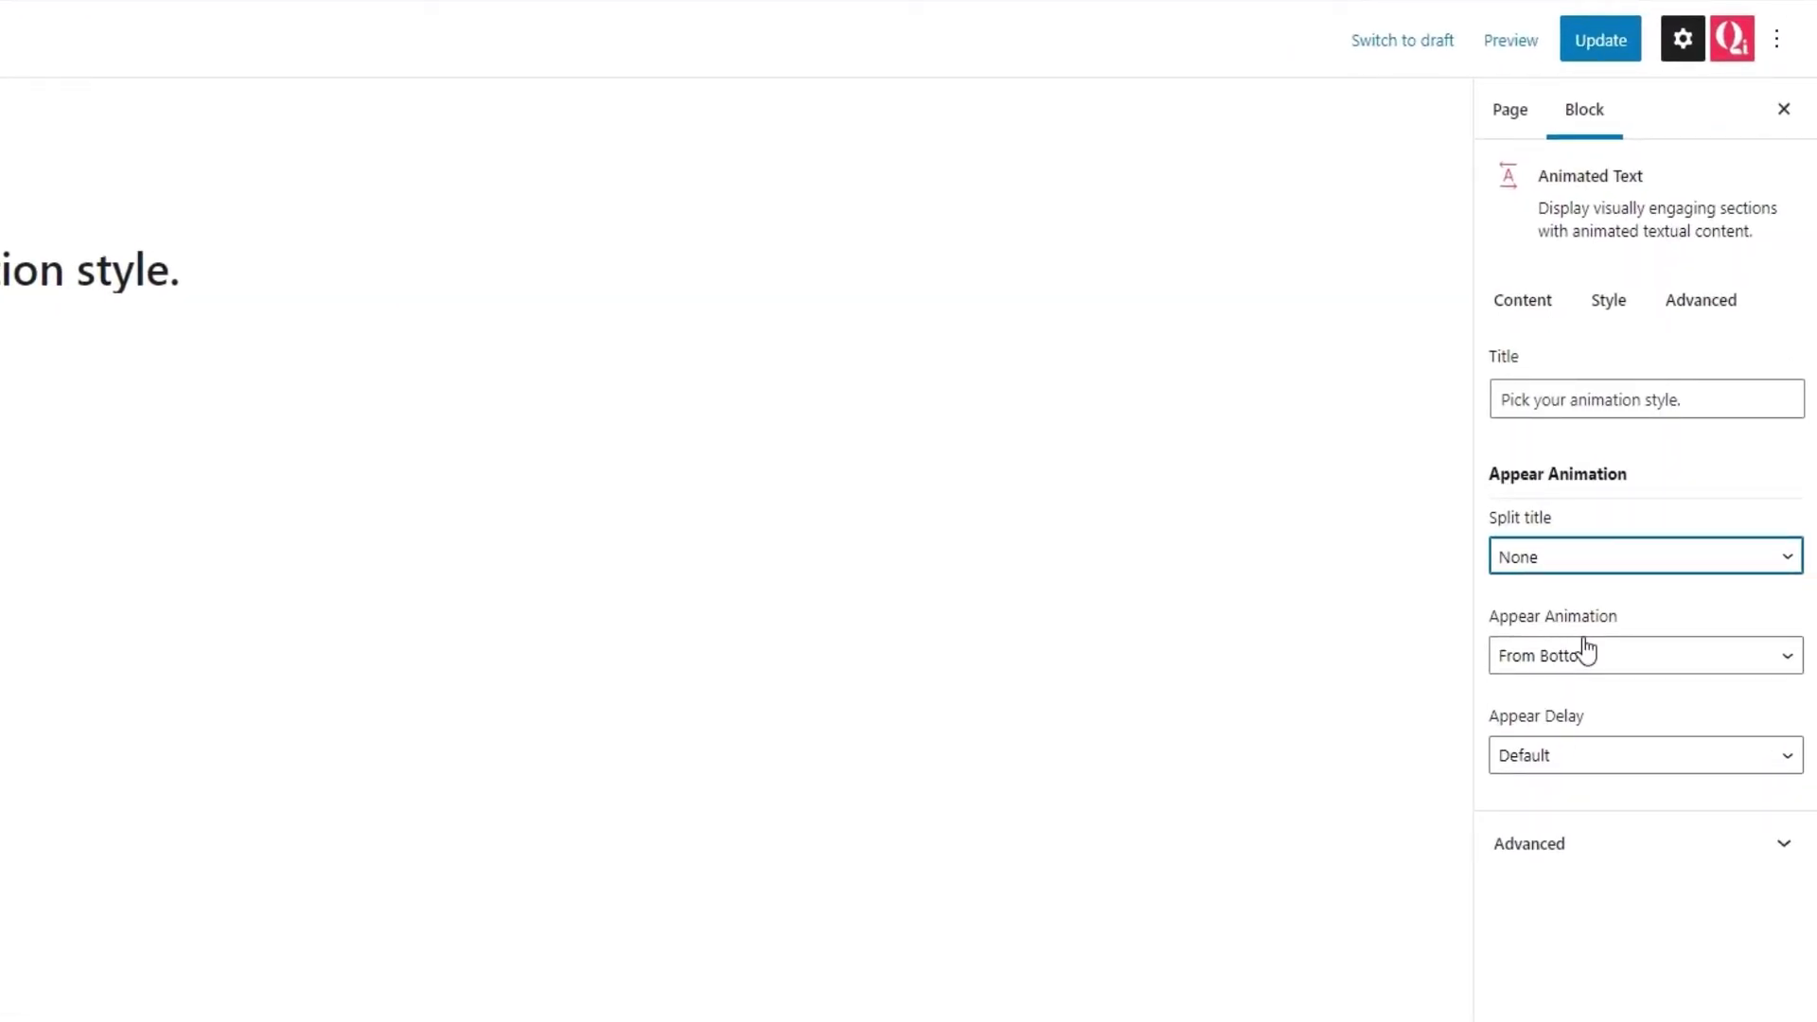
Try the From Top, From Left and Fade in appear animations, settling on From Right.
click(1586, 653)
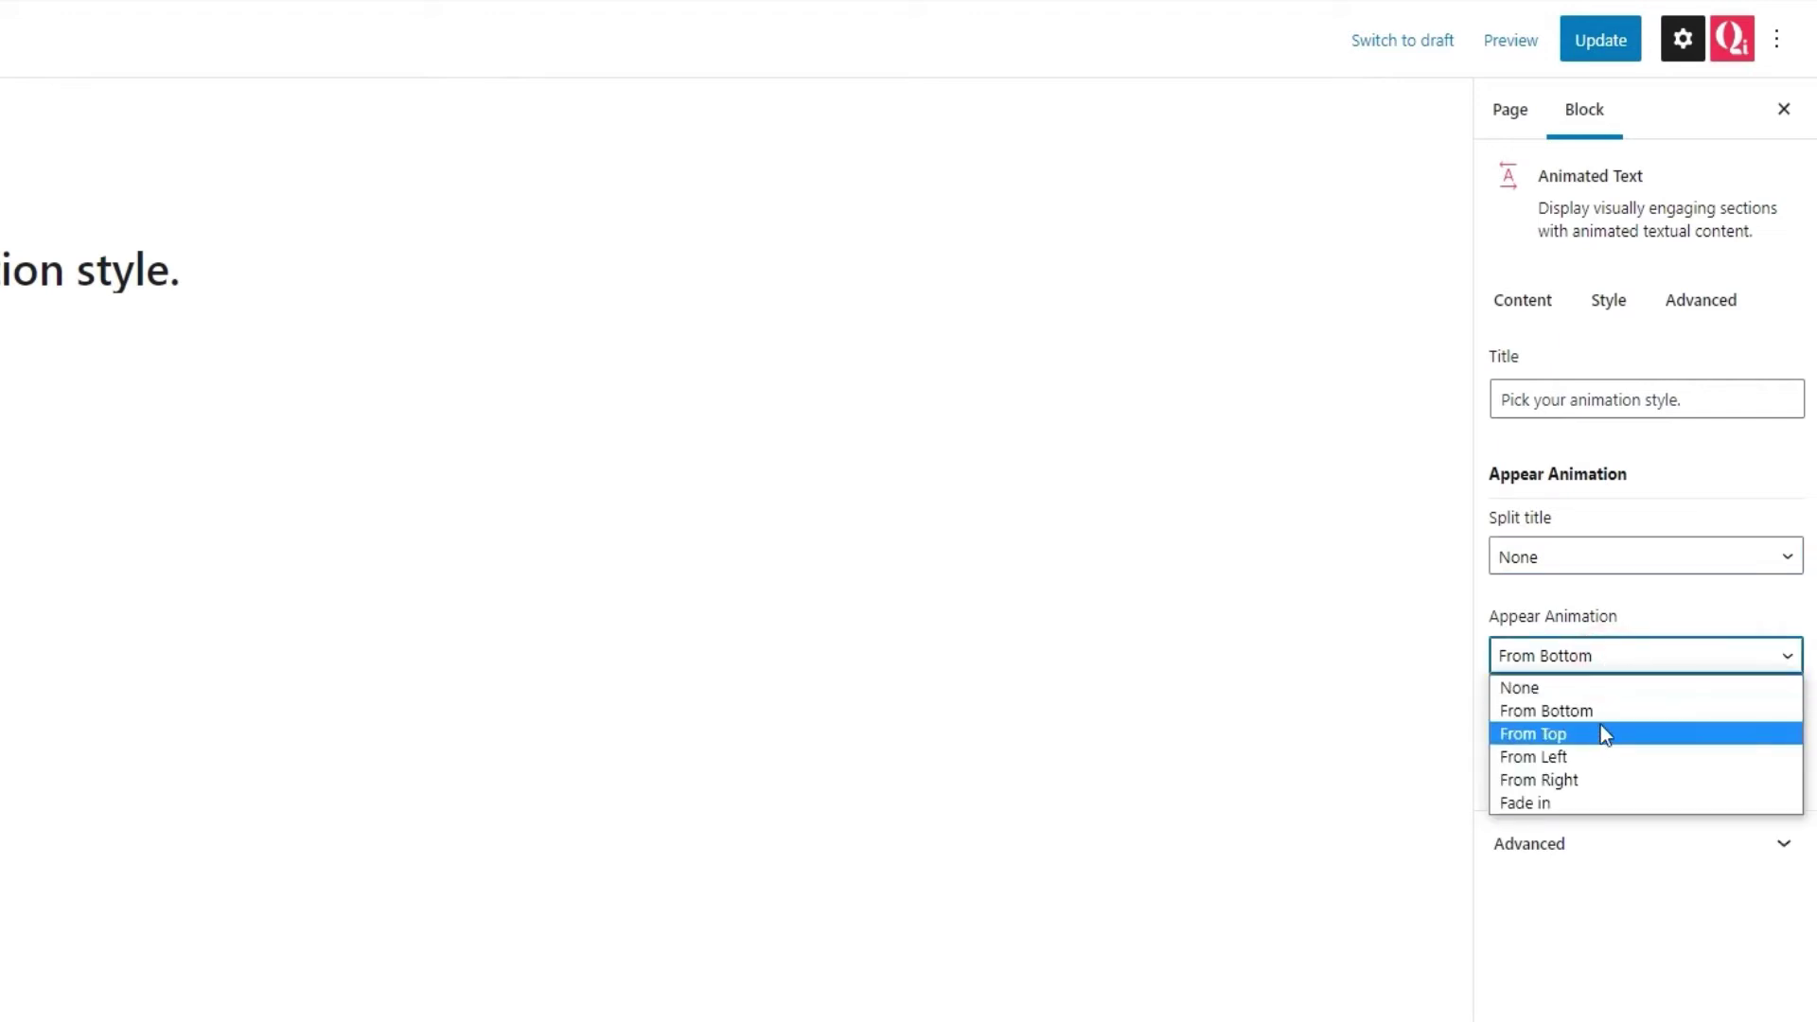
click(1599, 729)
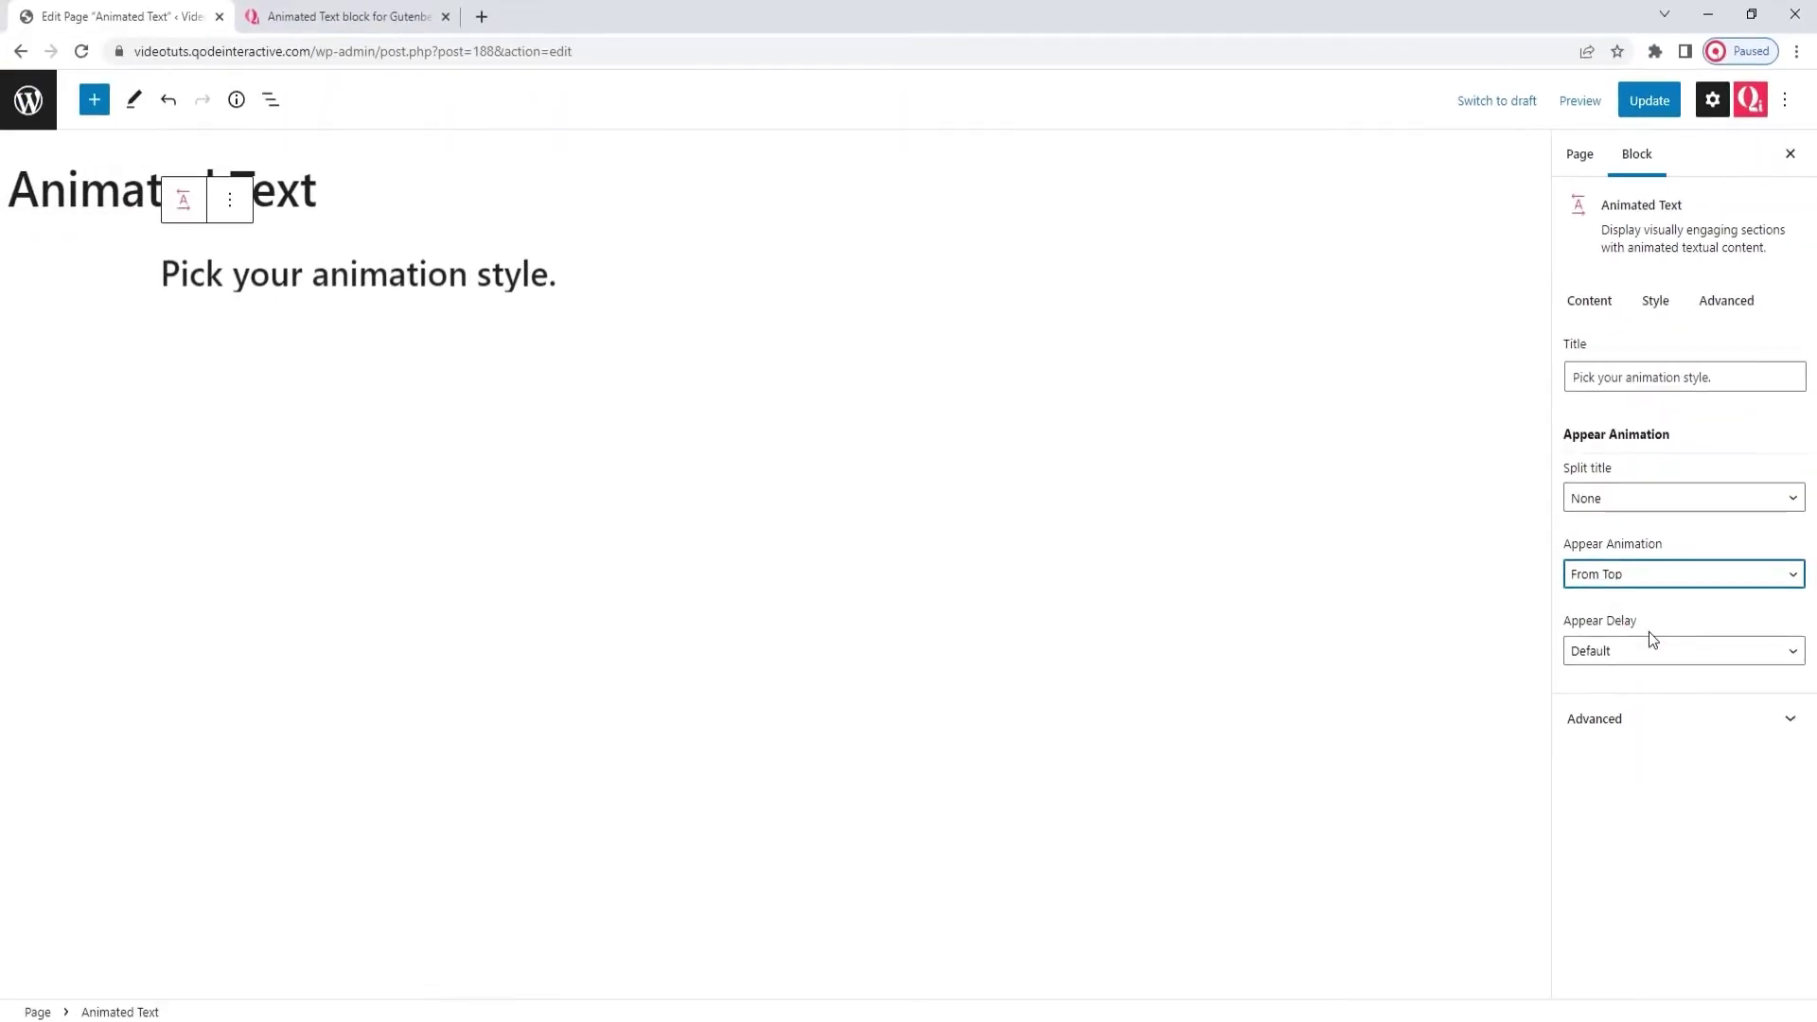
click(1653, 577)
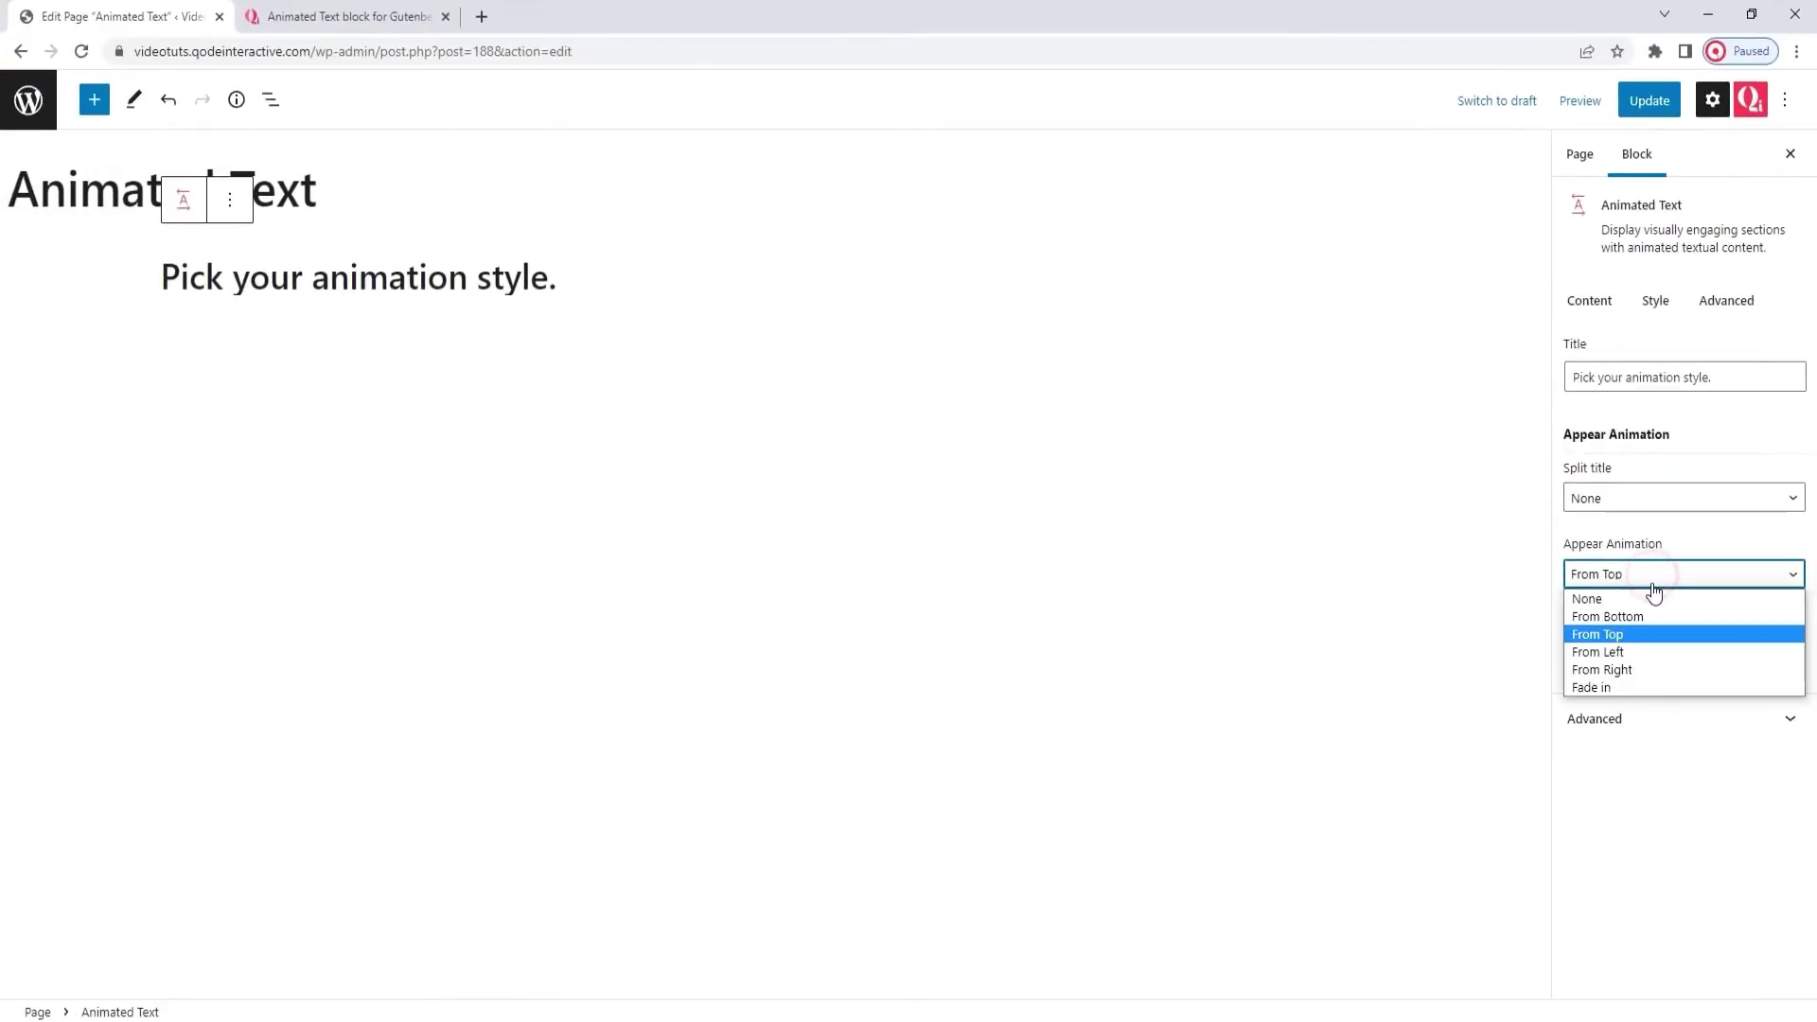
click(1651, 651)
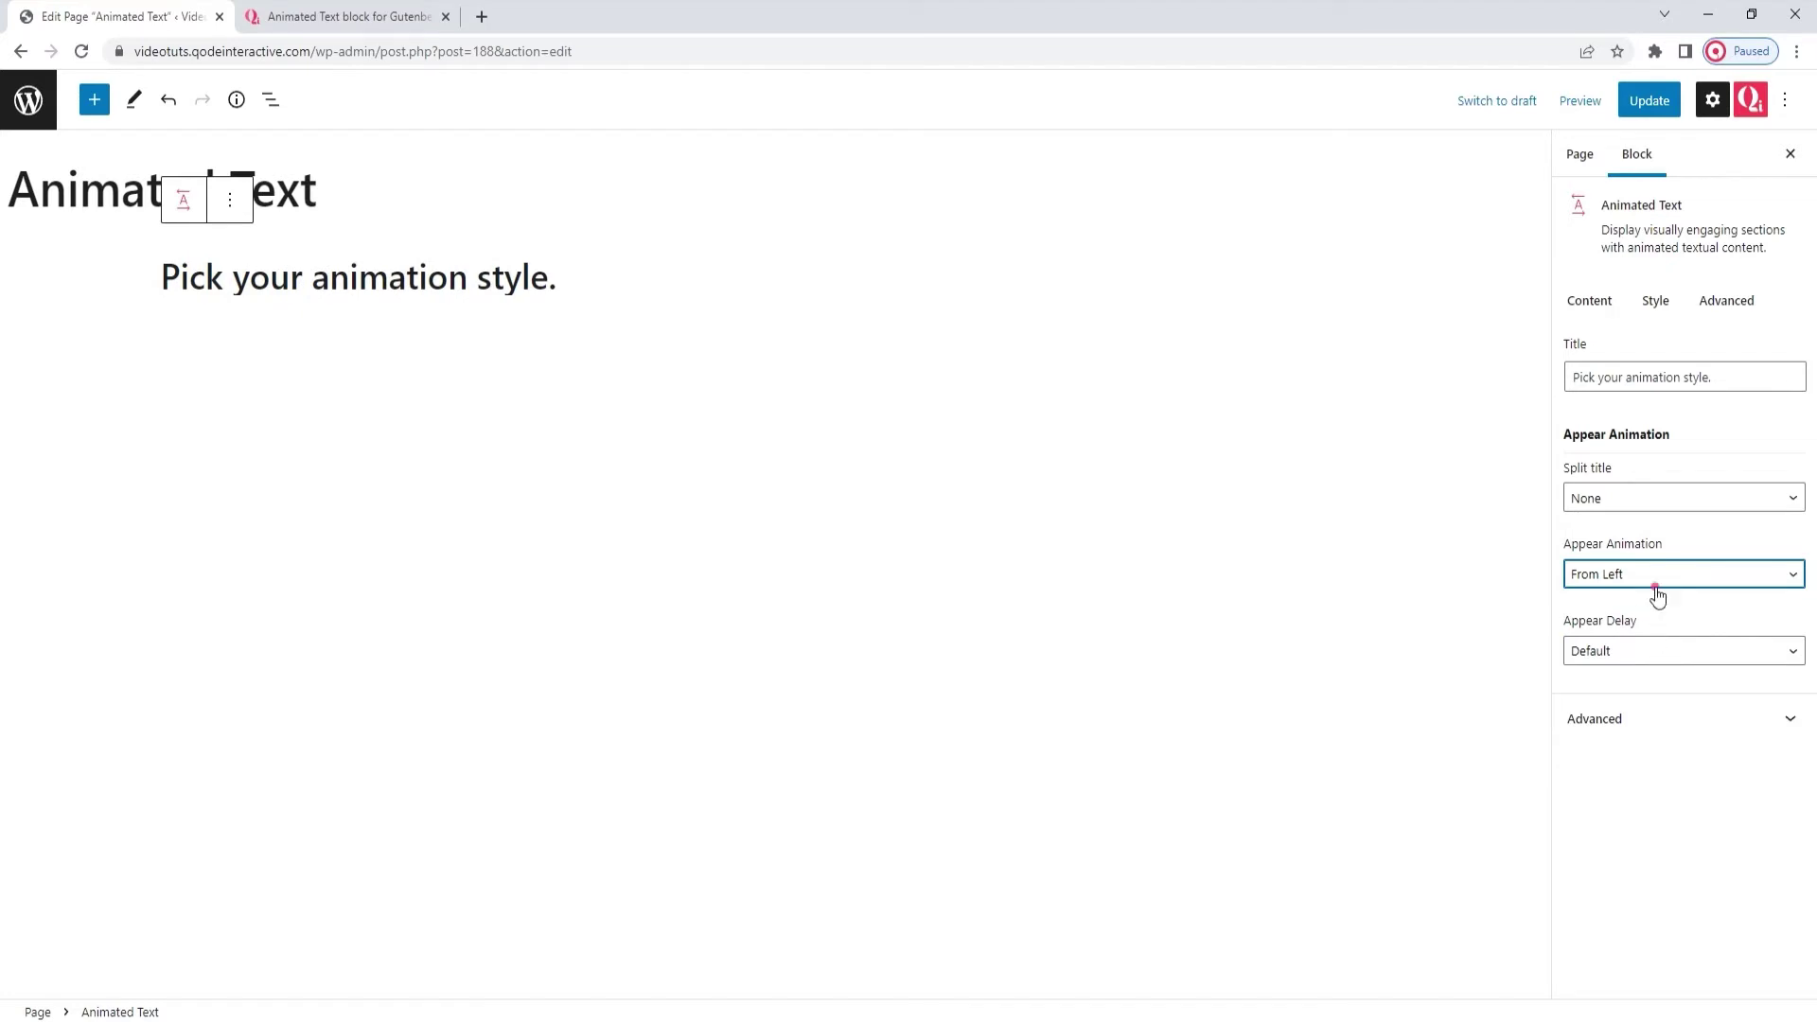
click(1655, 579)
click(1655, 669)
click(1635, 579)
click(1643, 687)
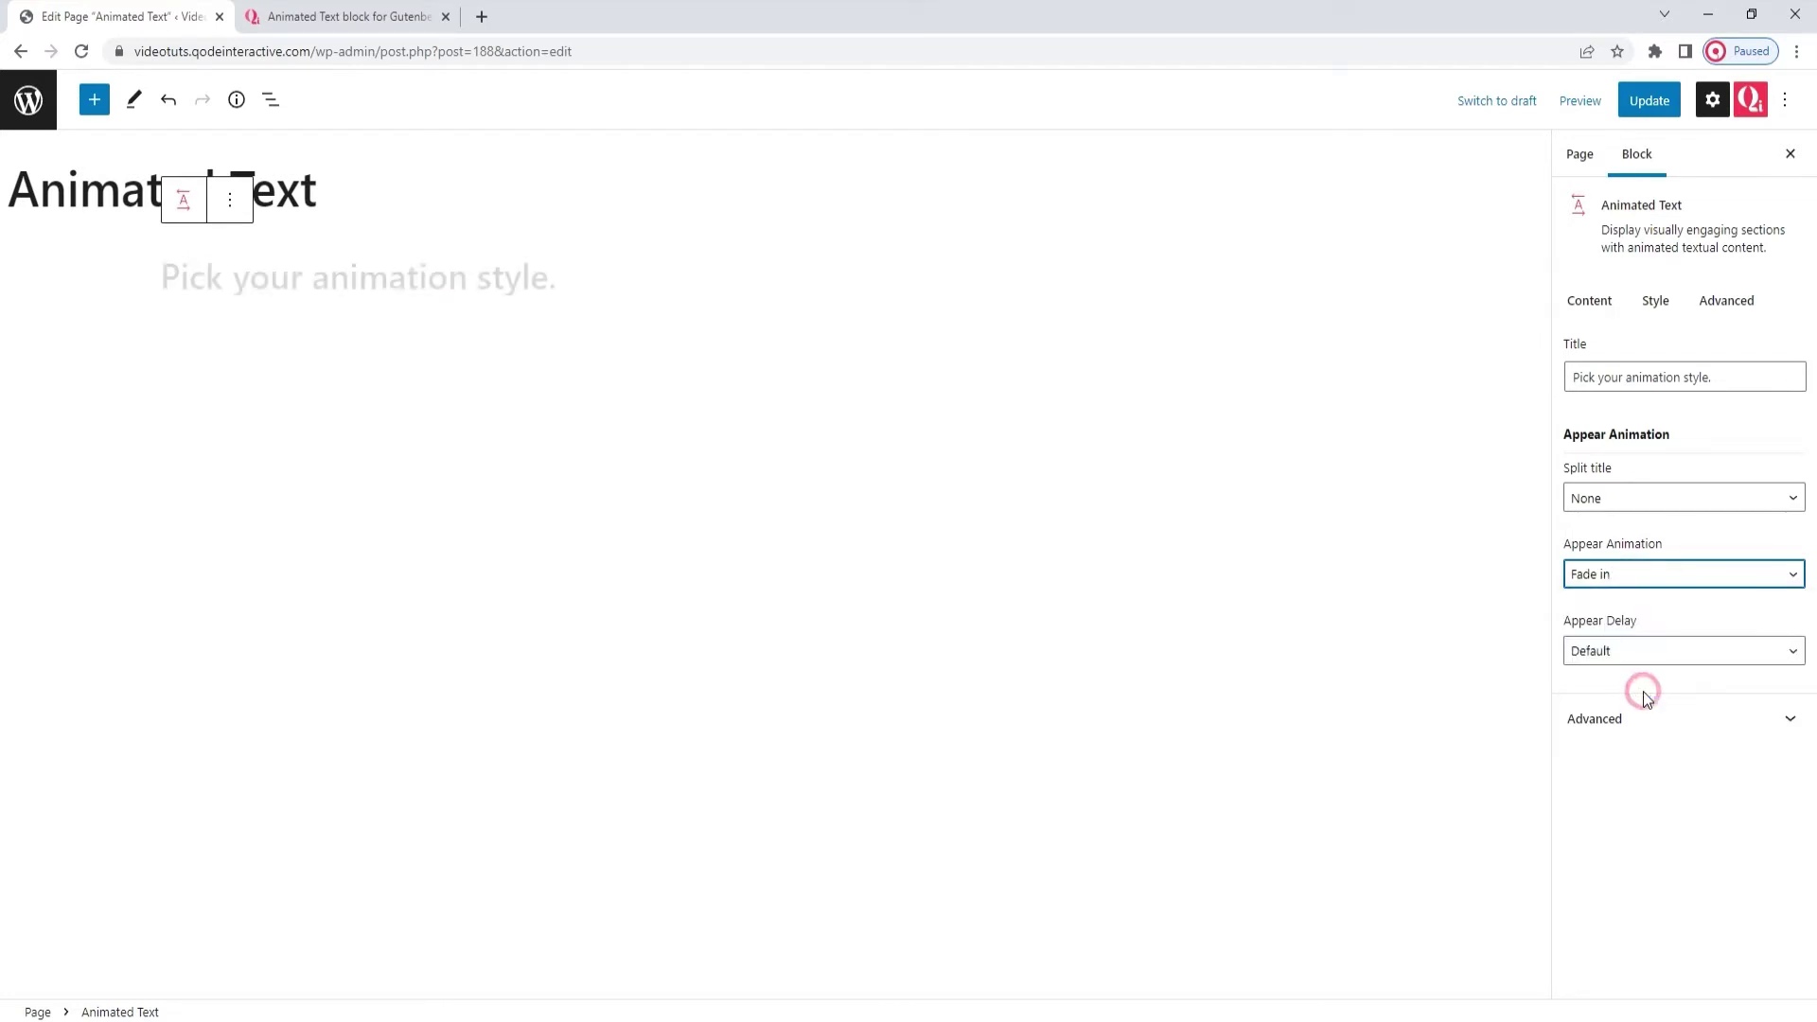
click(1628, 577)
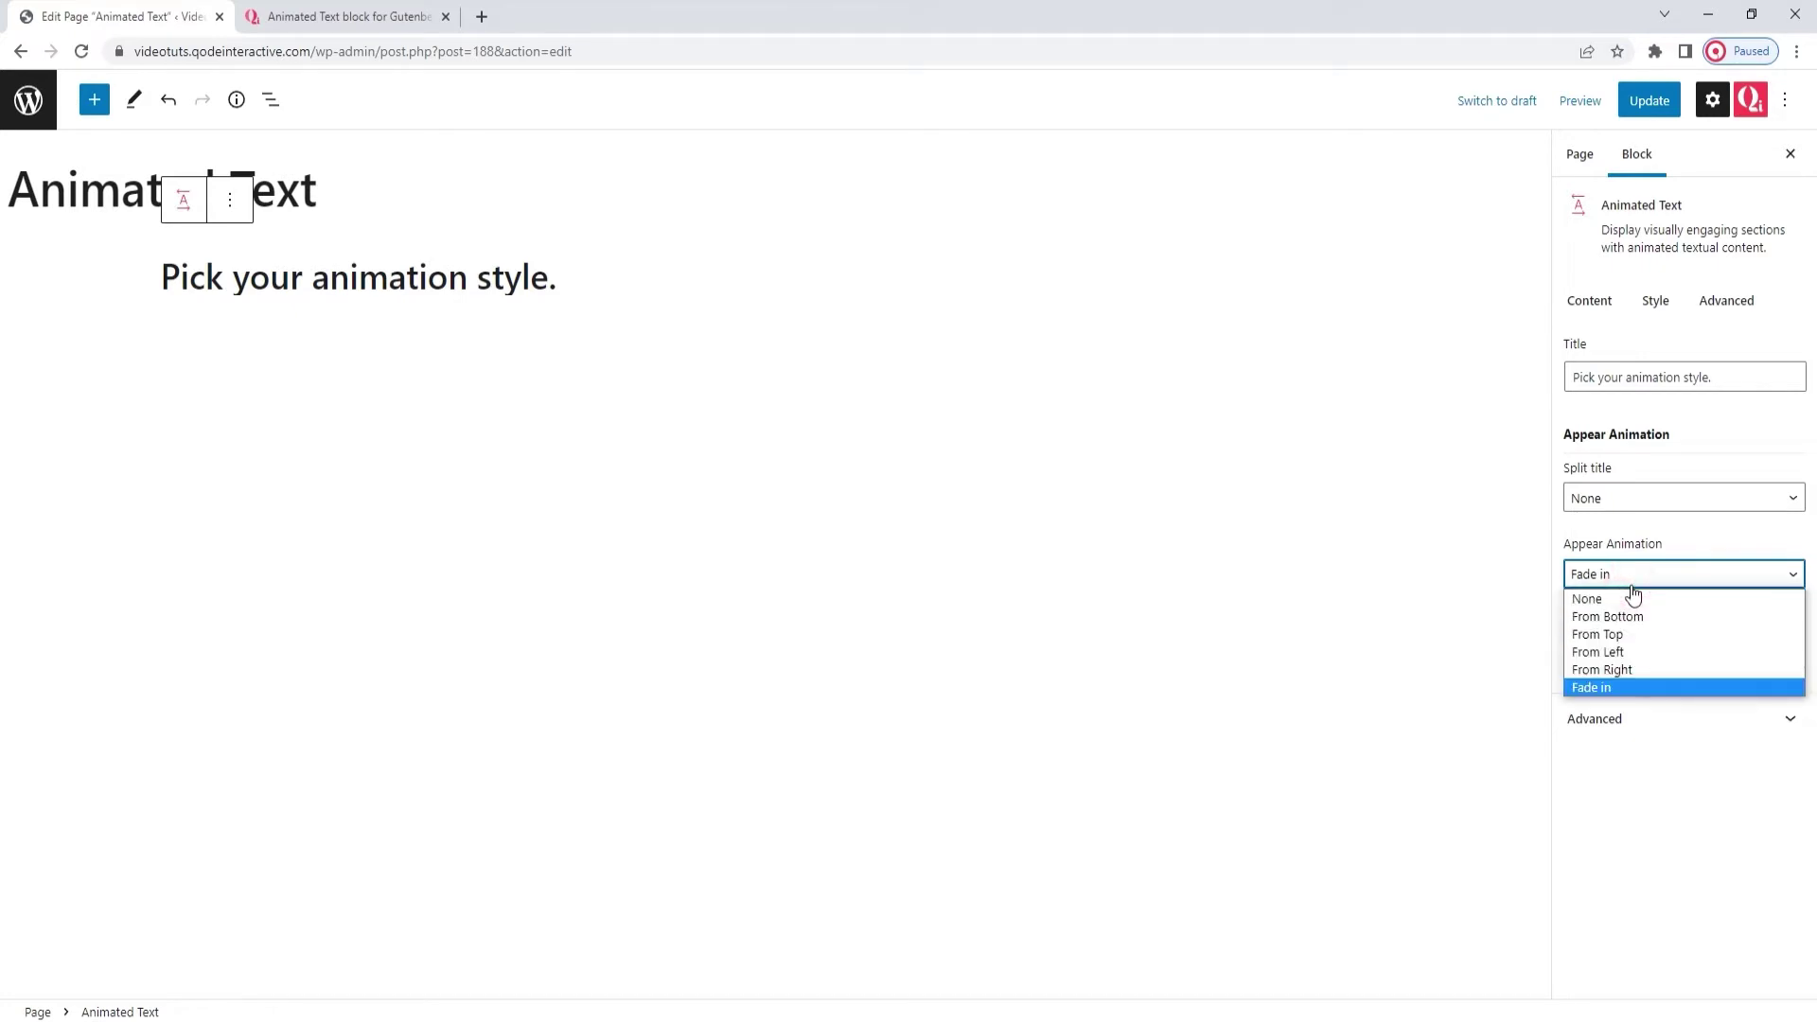
click(1655, 667)
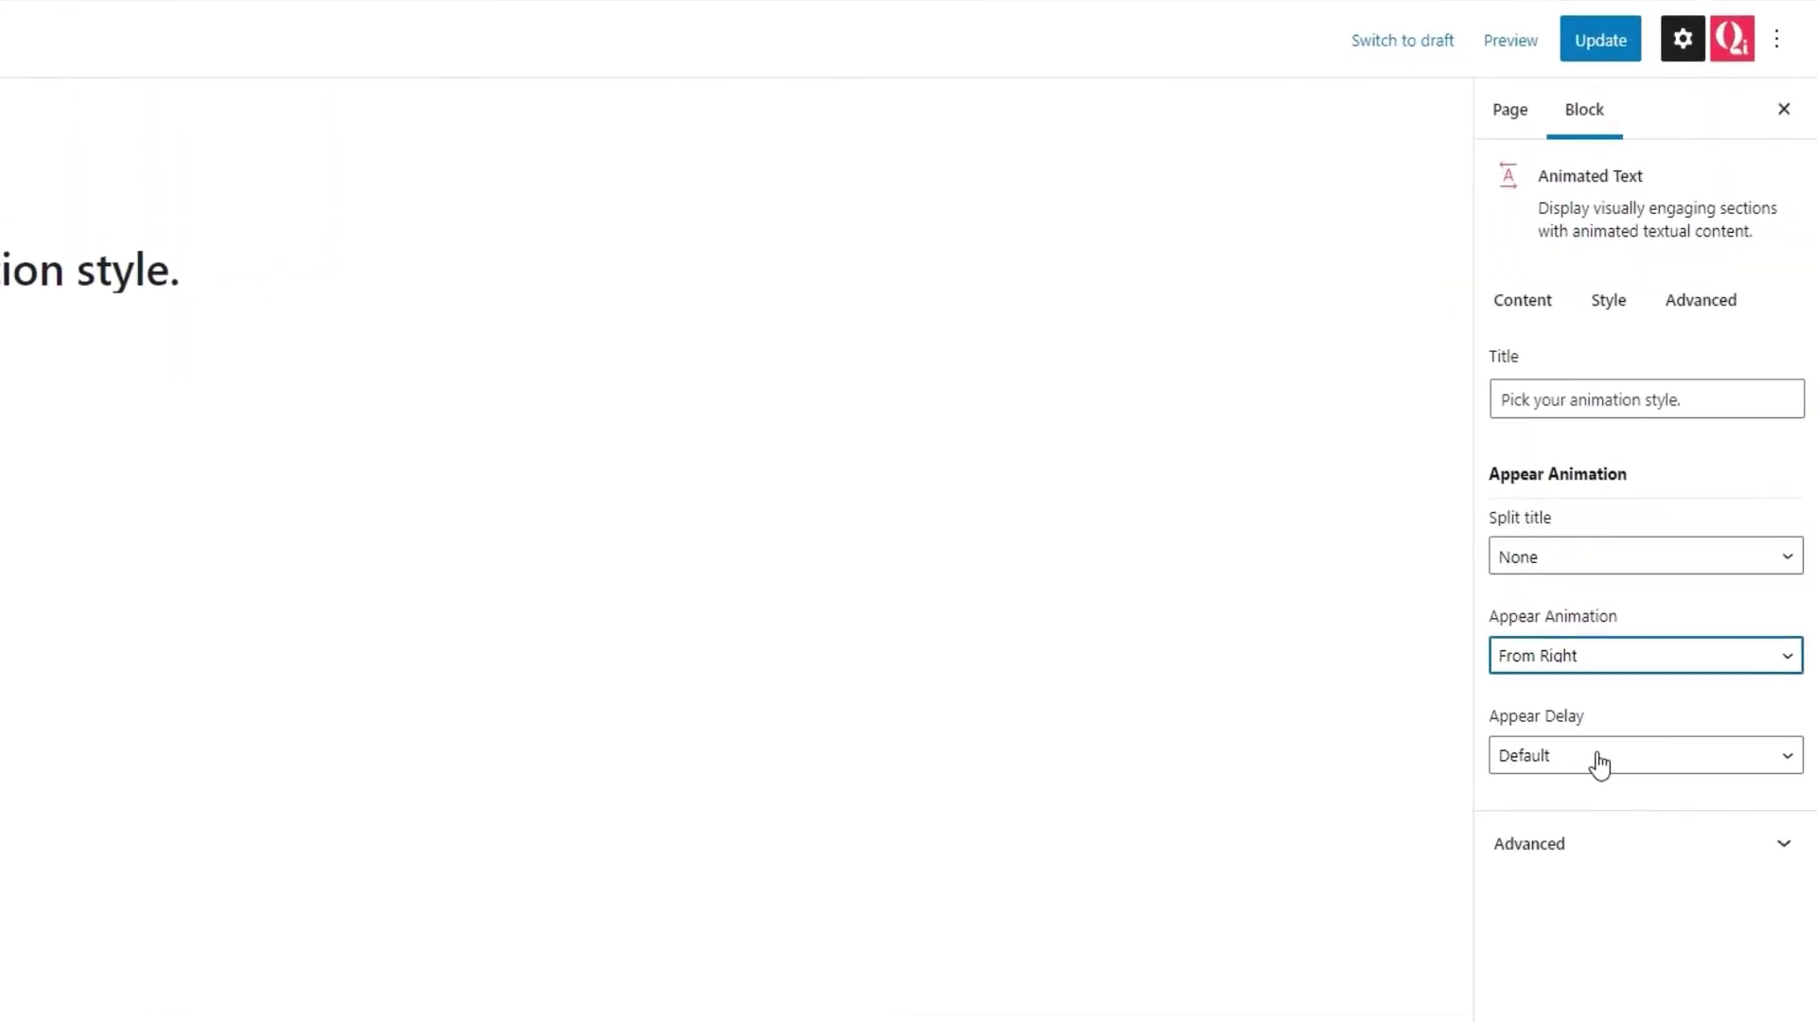
Set Appear Delay to Set ms after briefly trying Random.
click(1600, 763)
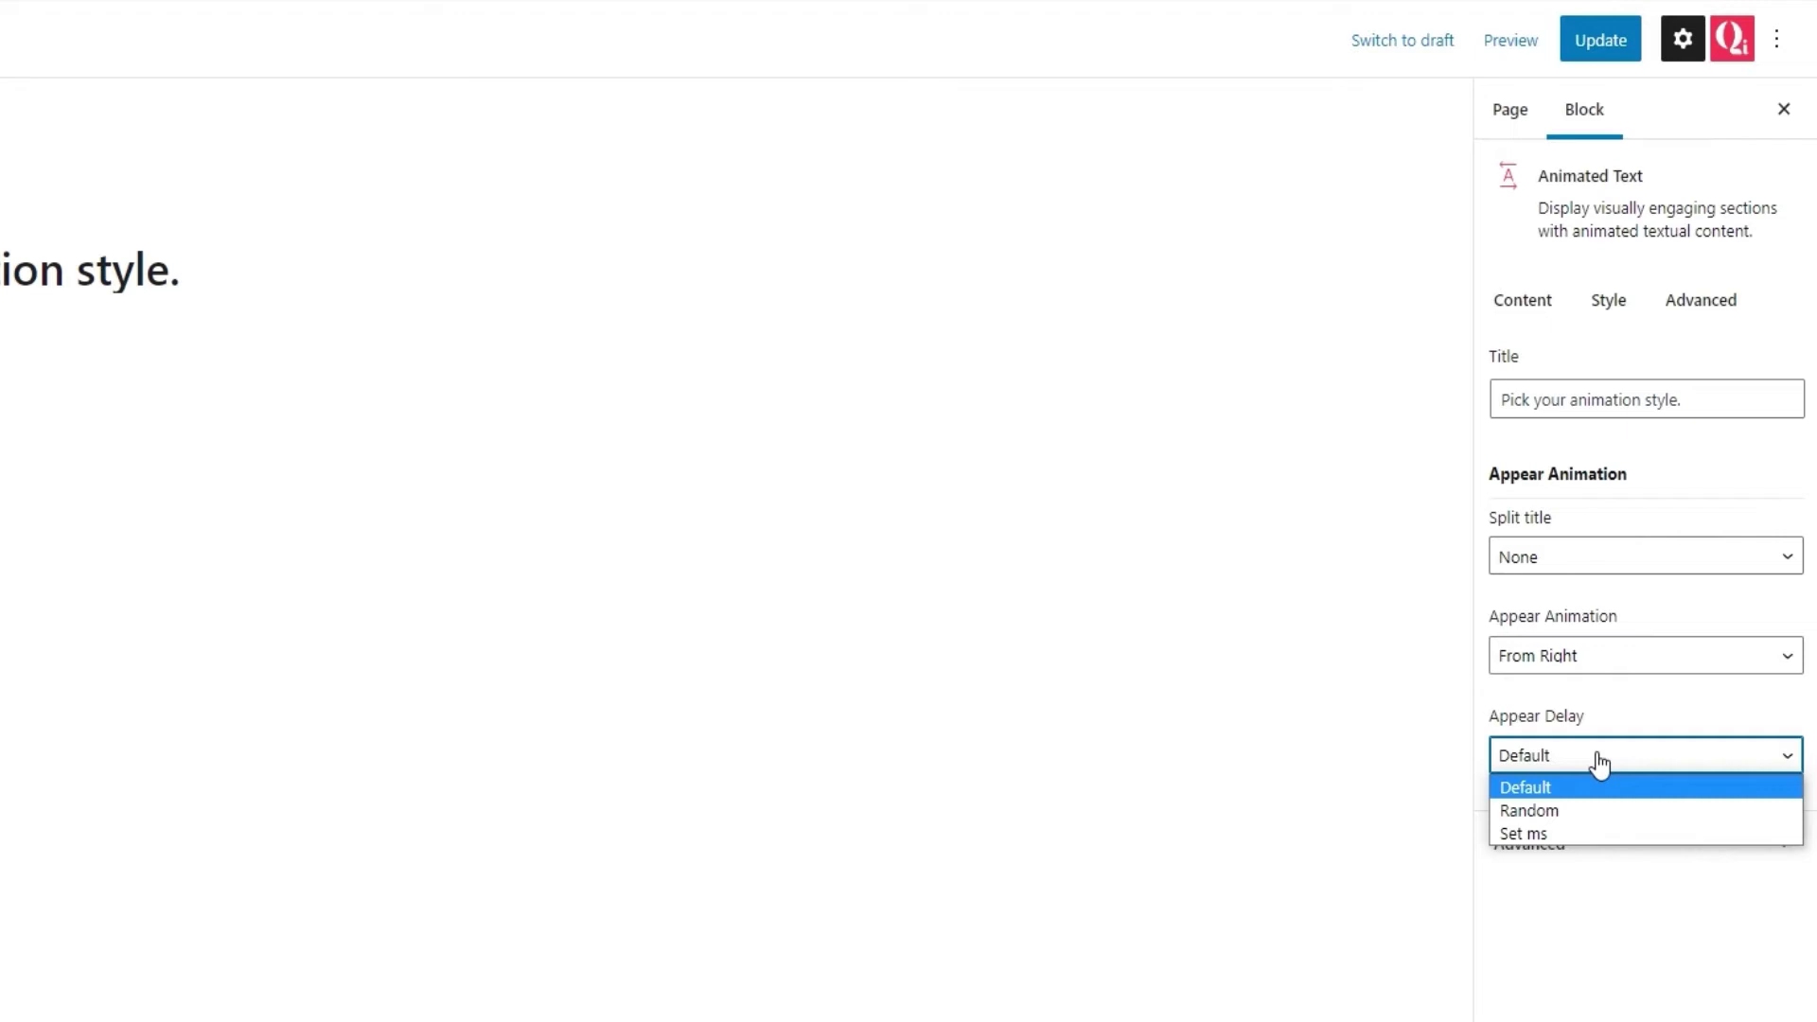
click(1599, 810)
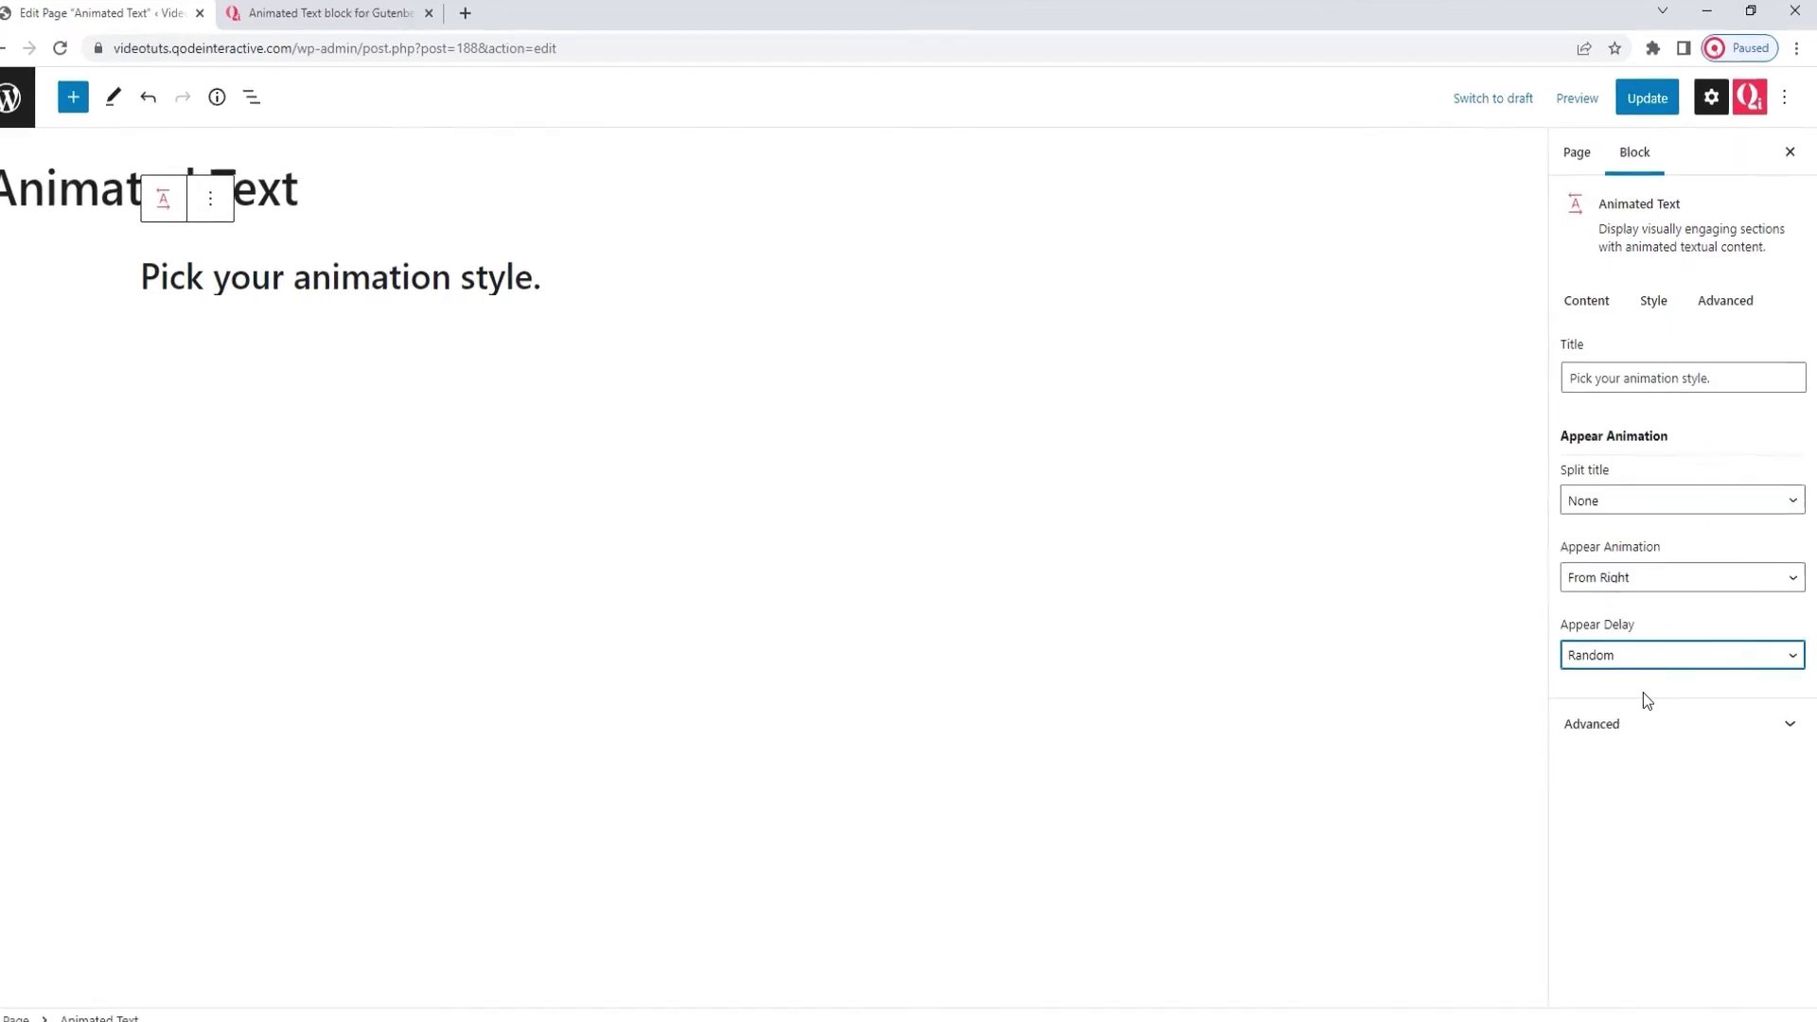
click(1643, 656)
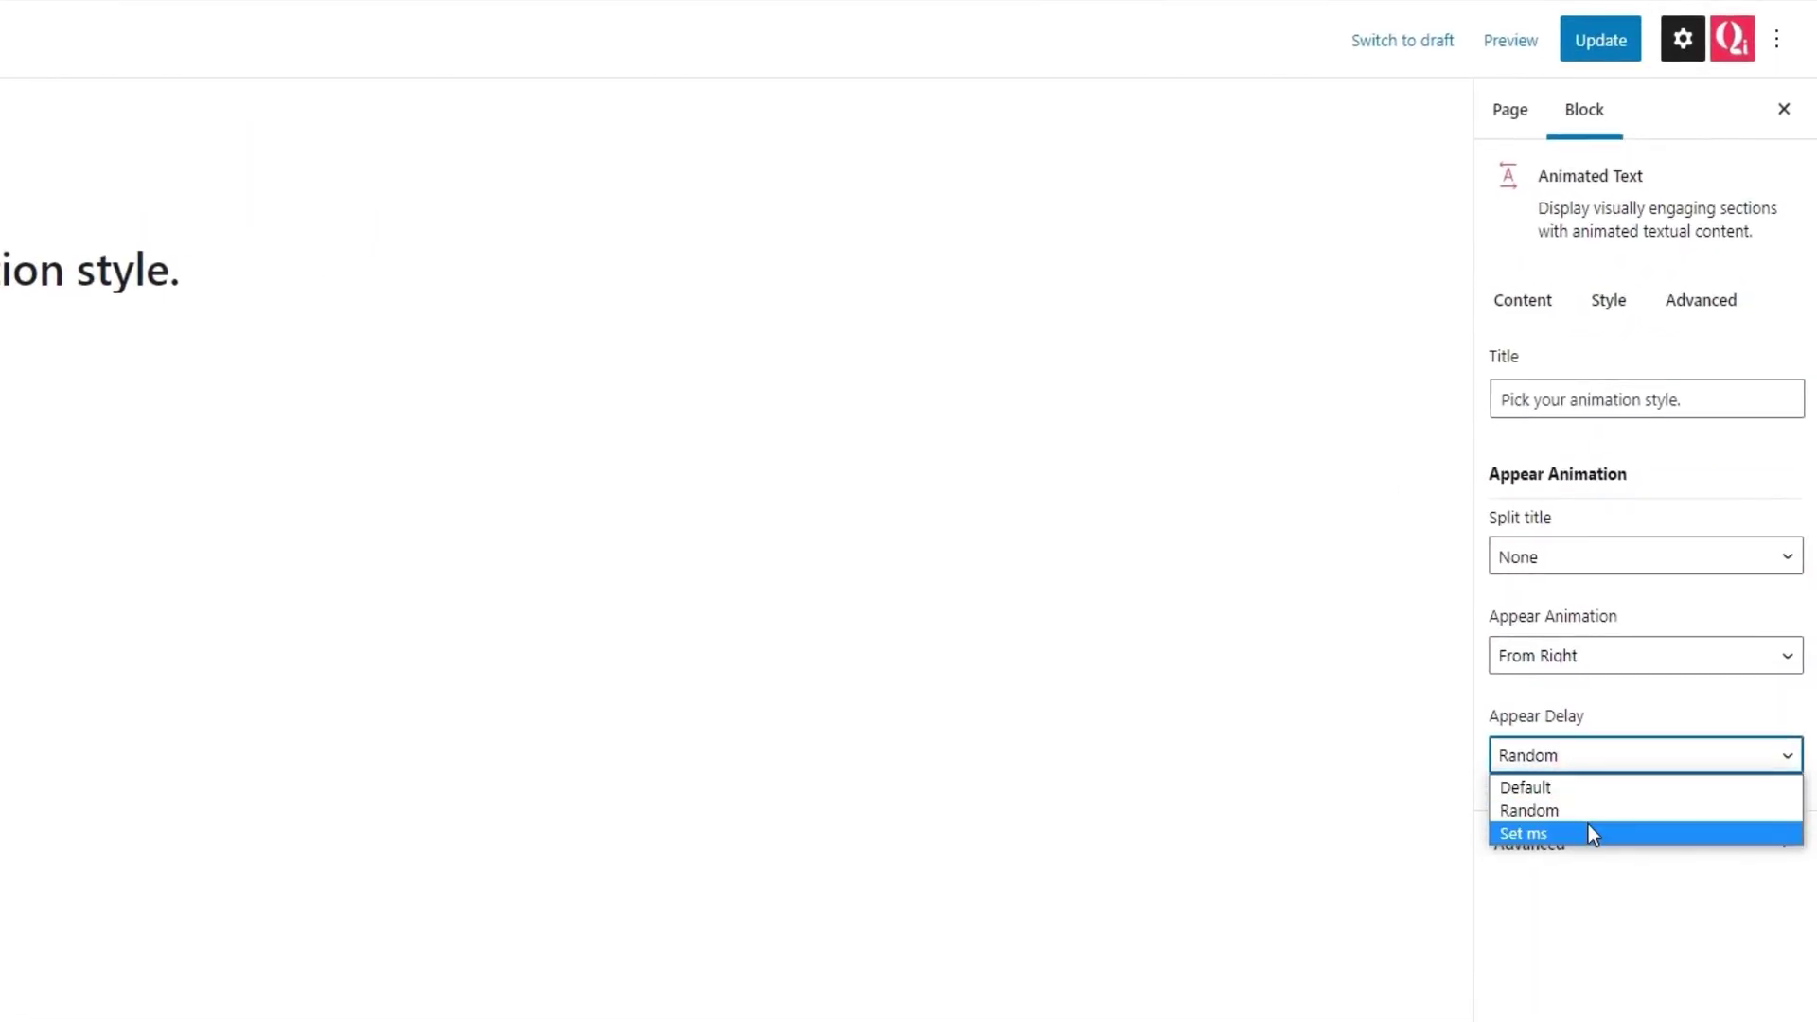
click(1591, 833)
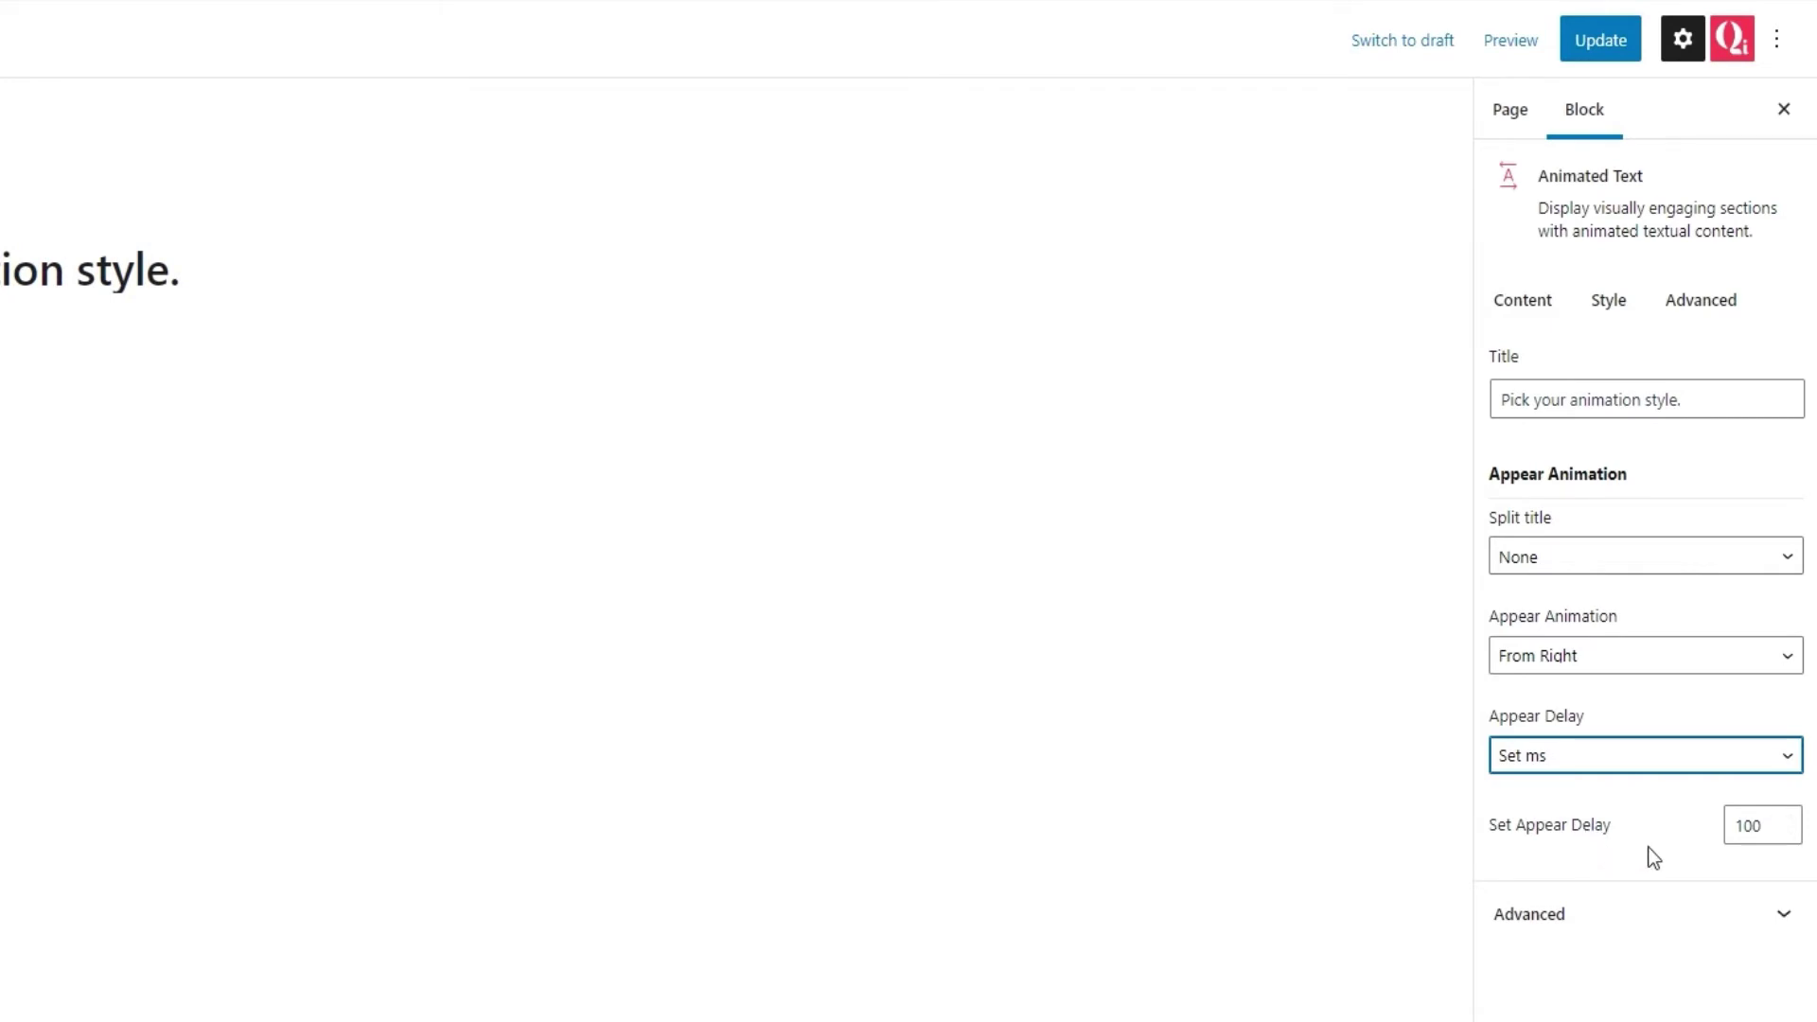
Change the delay value, trying 1000 and 500 ms before entering 300 ms.
double_click(1748, 833)
text(1000)
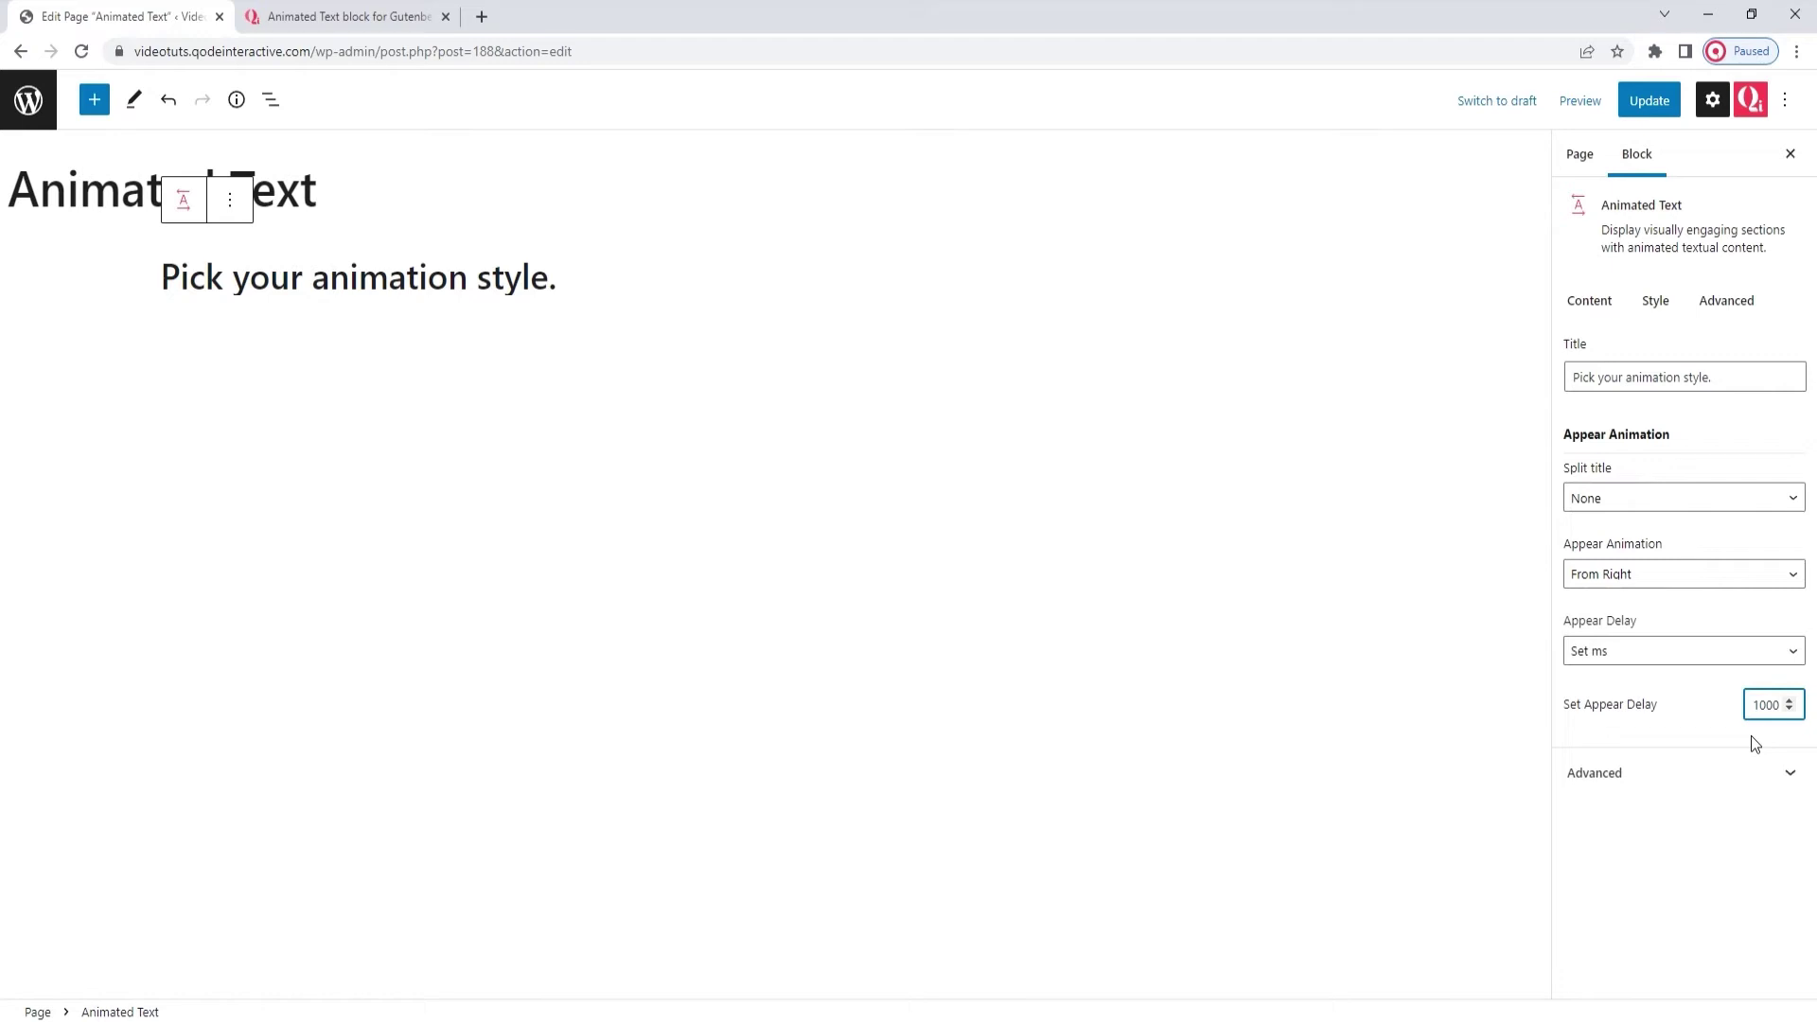
double_click(1756, 706)
text(500)
double_click(1761, 705)
text(300)
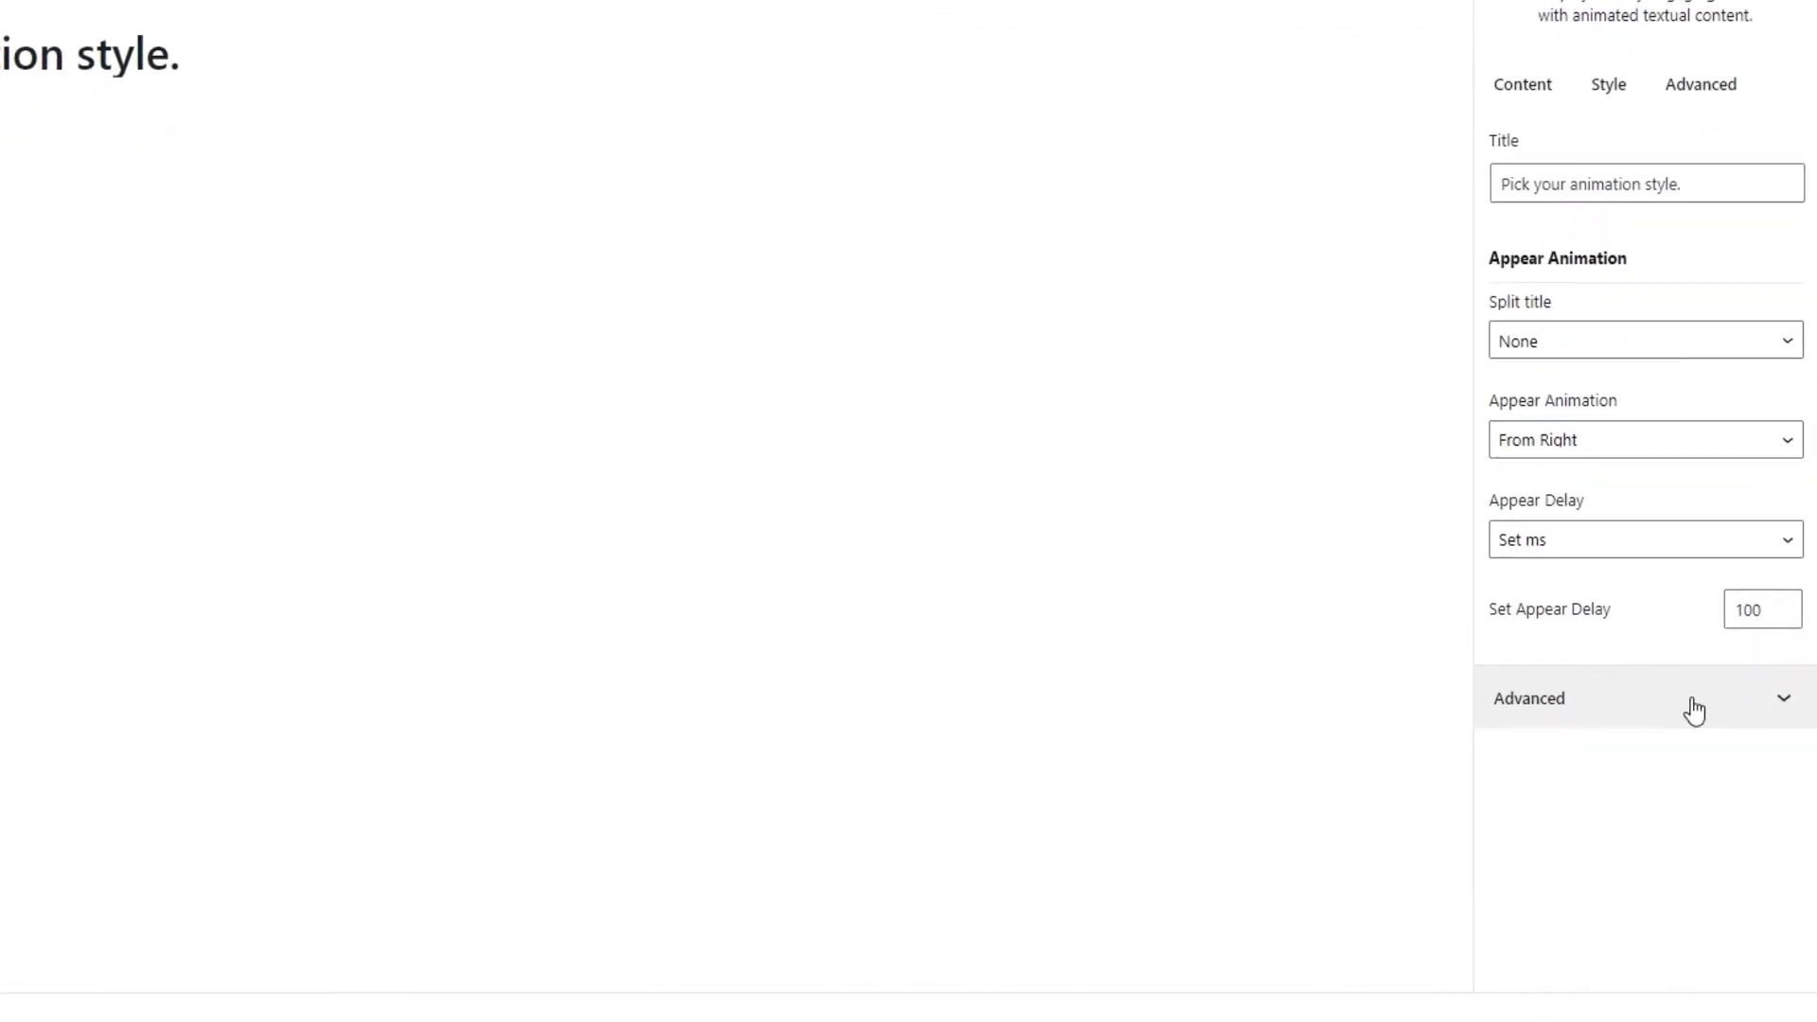
Expand the block's Advanced panel to reveal the empty Additional CSS class(es) field.
click(1695, 710)
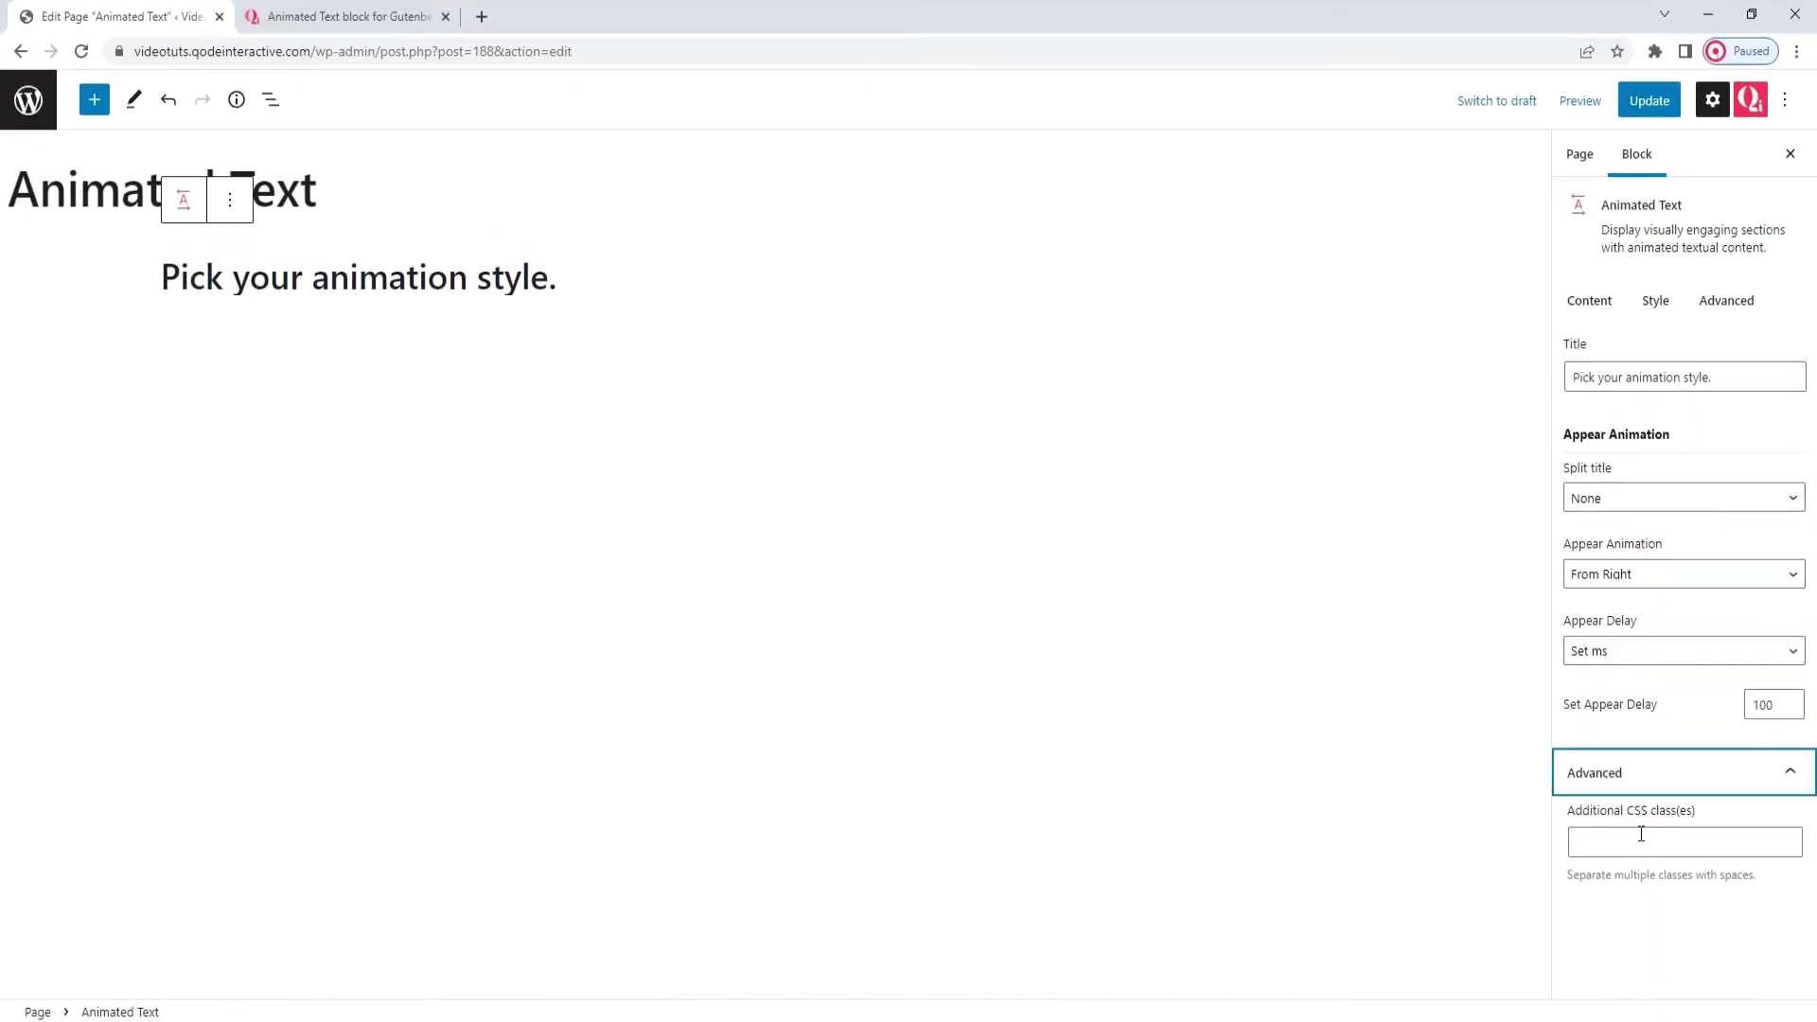
In the Style settings, centre the title after trying left and right, keeping the H2 title tag.
click(1652, 311)
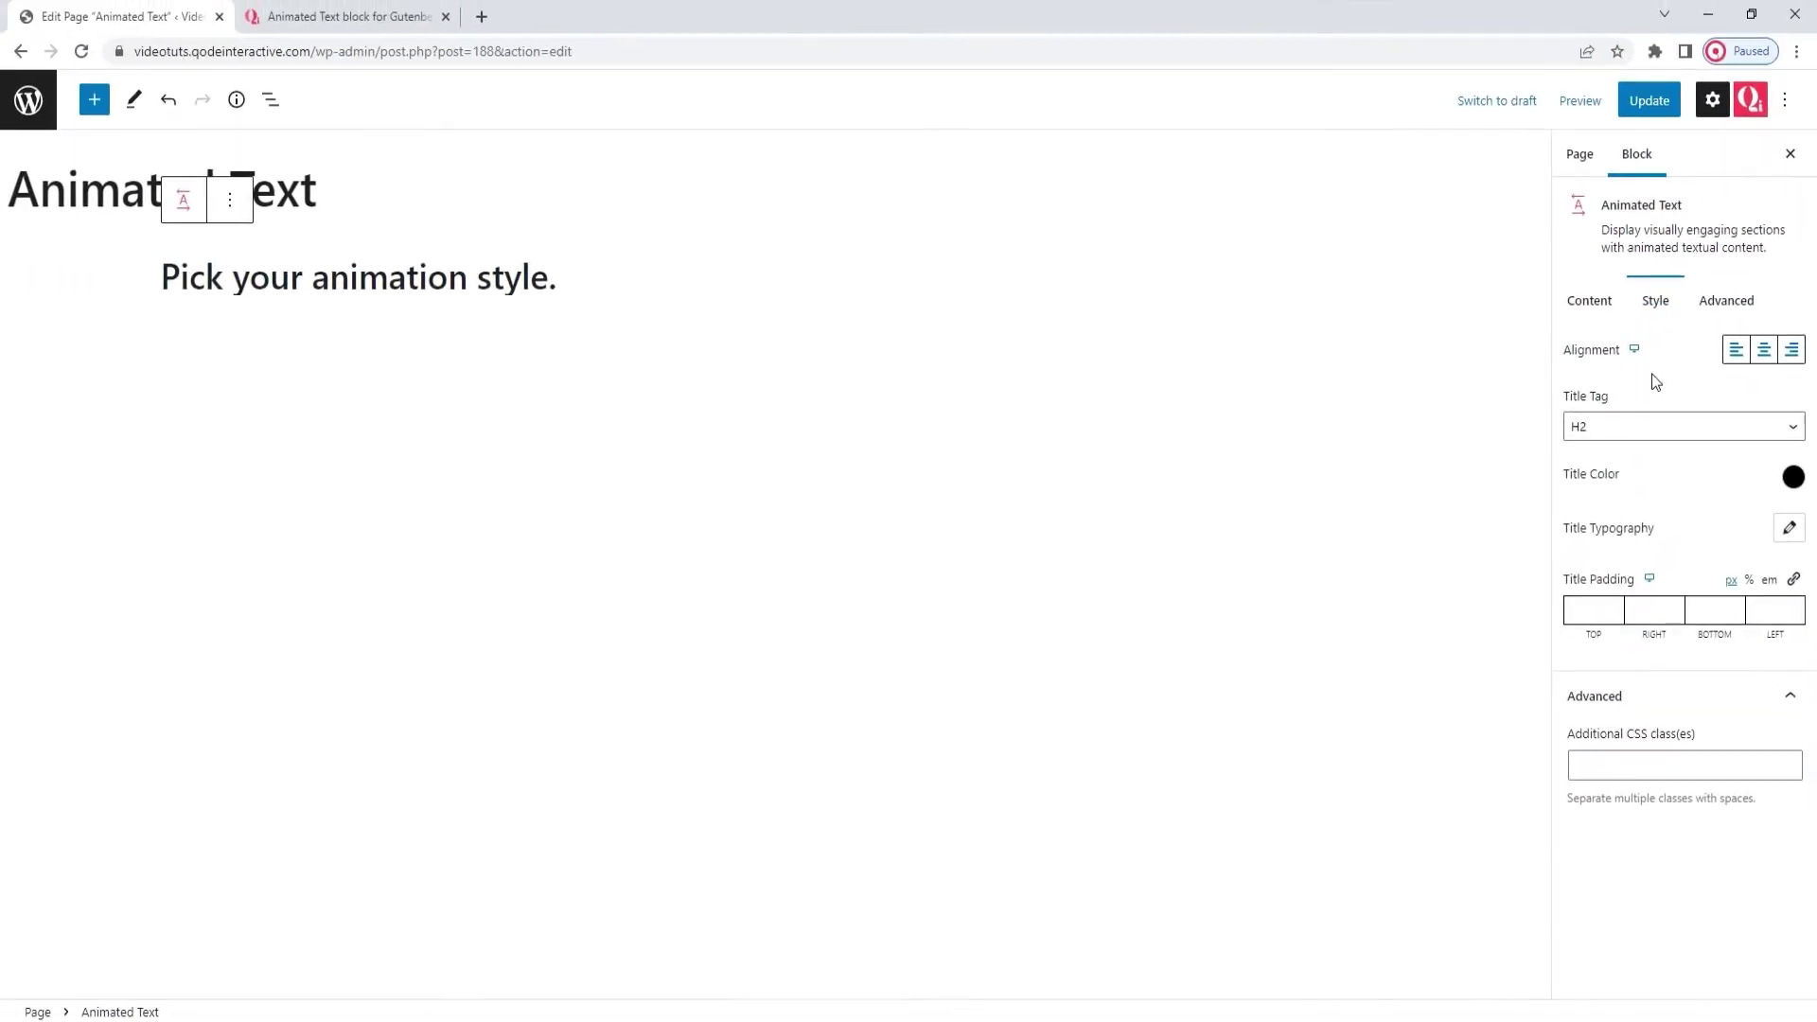
click(1738, 351)
click(1790, 352)
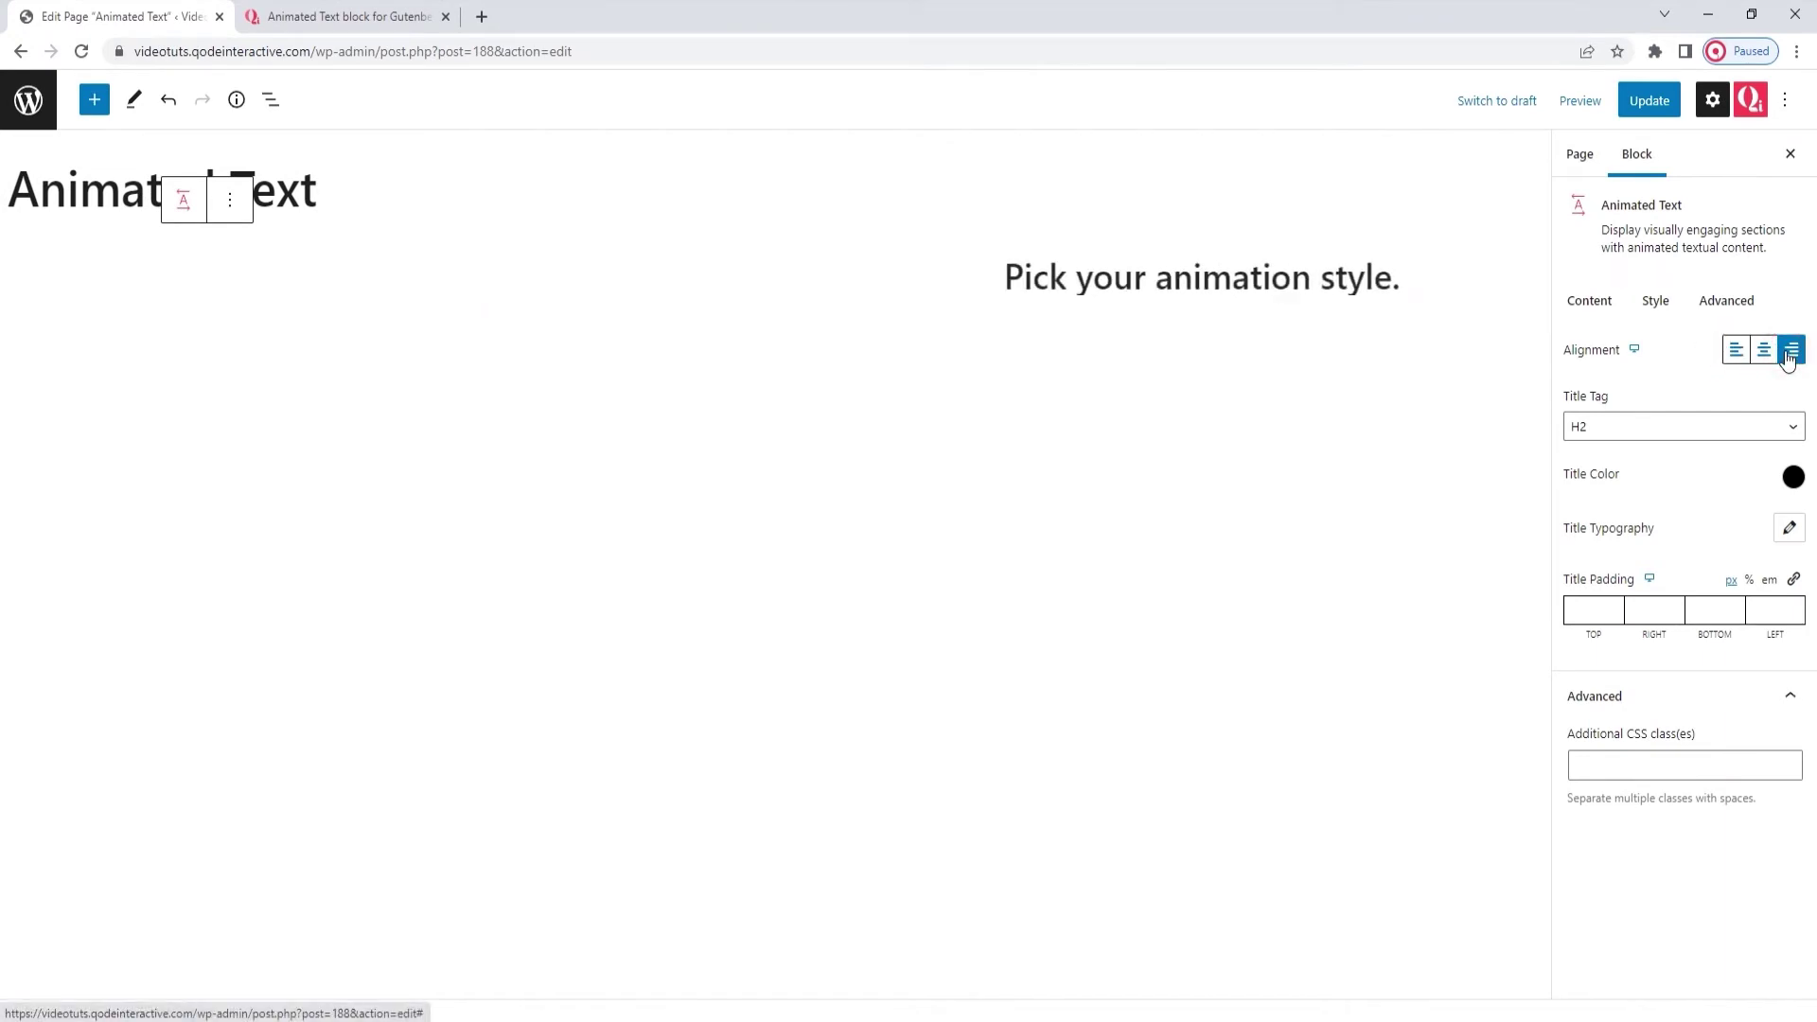
click(1764, 359)
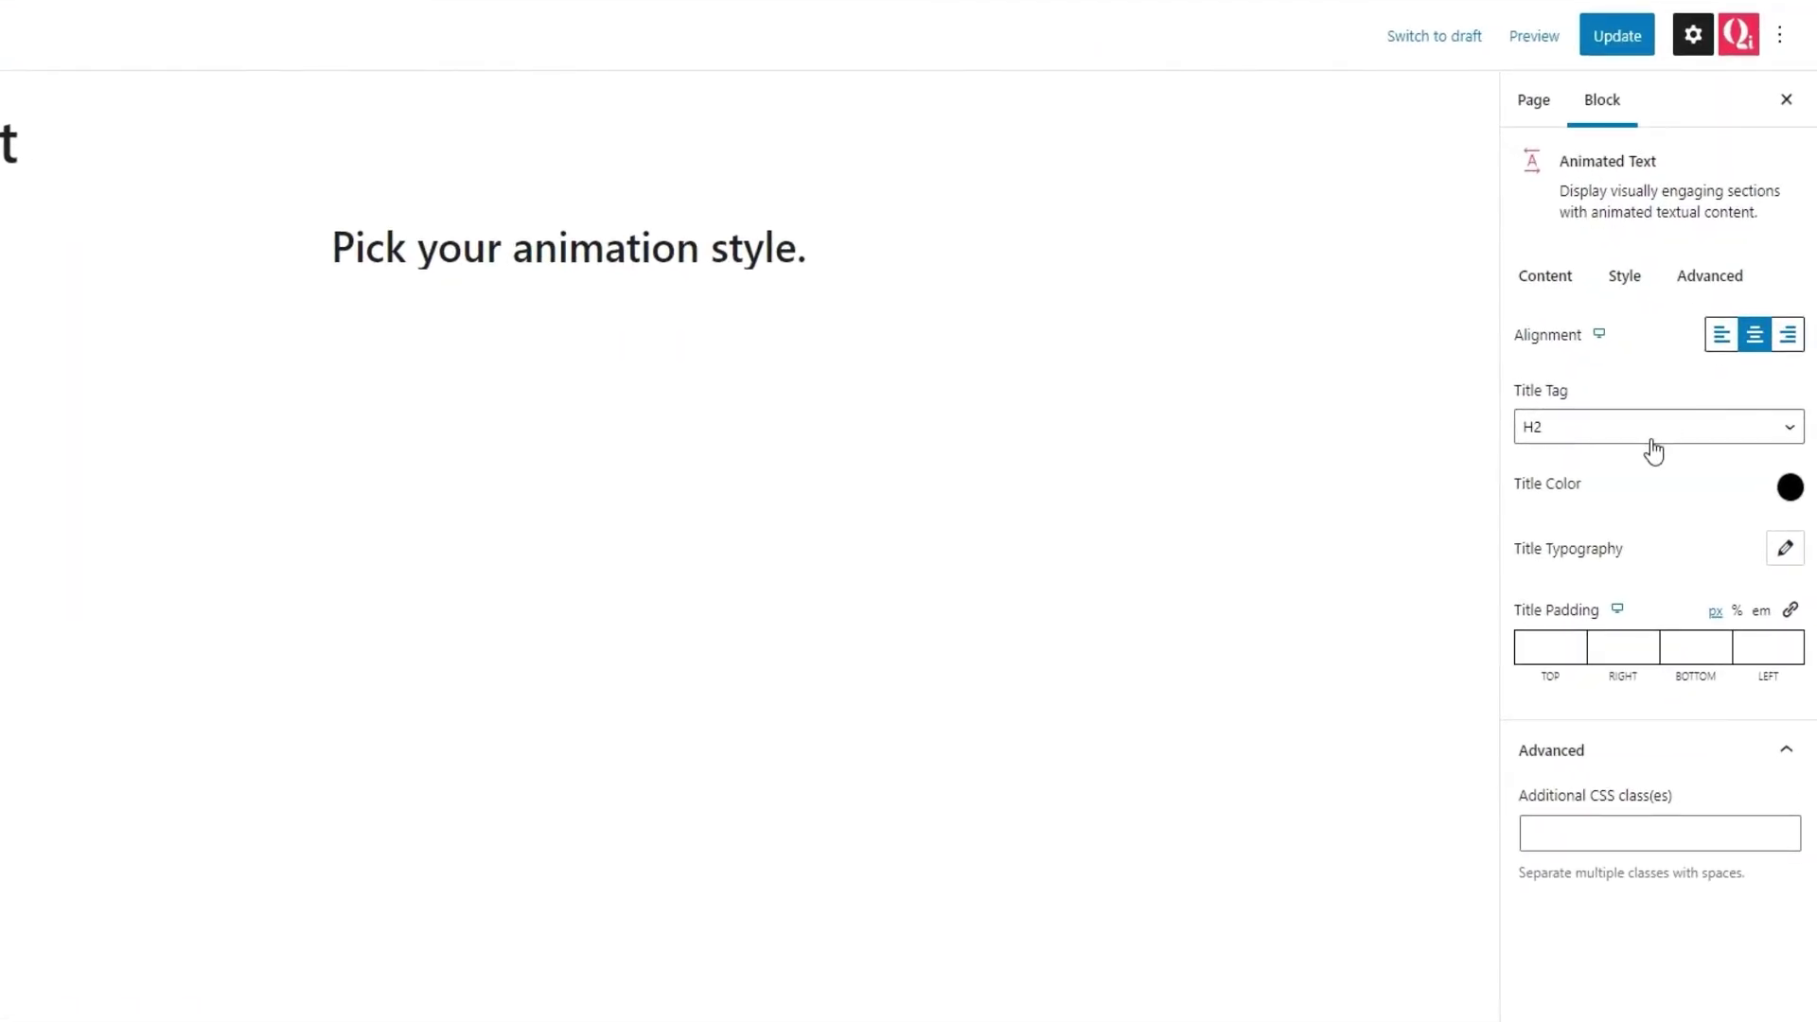
click(1652, 451)
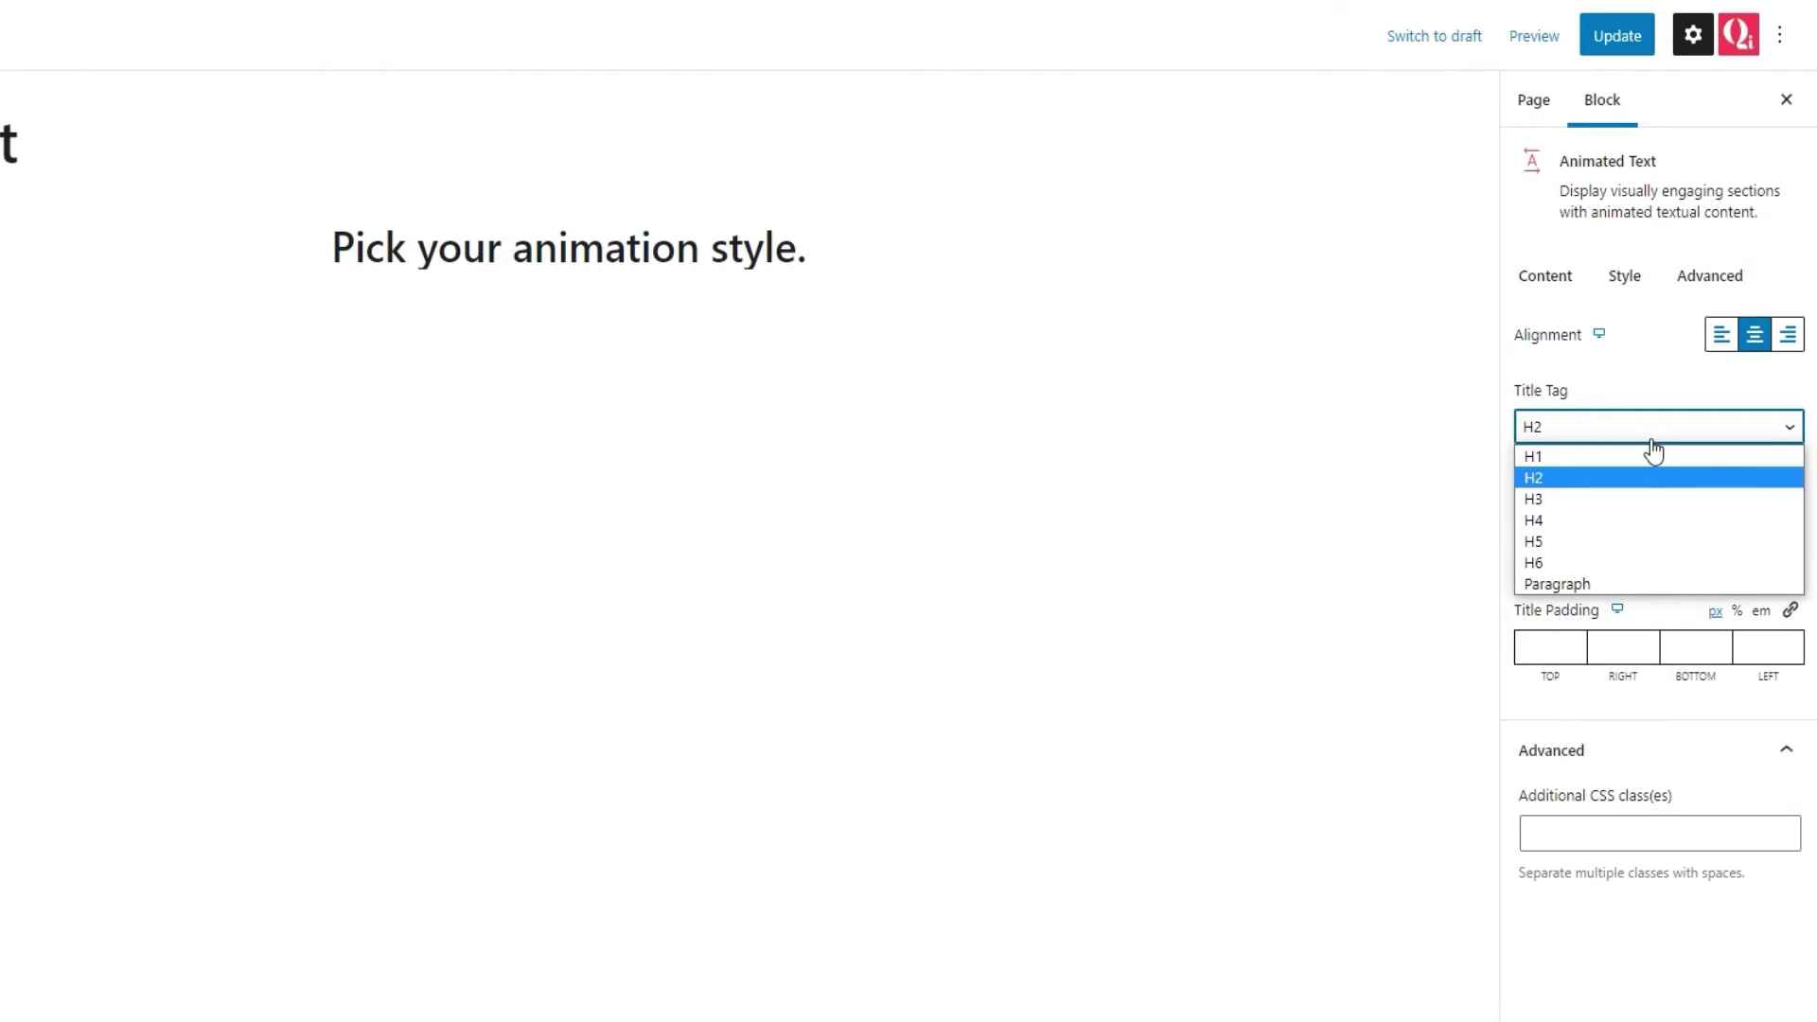
click(1653, 443)
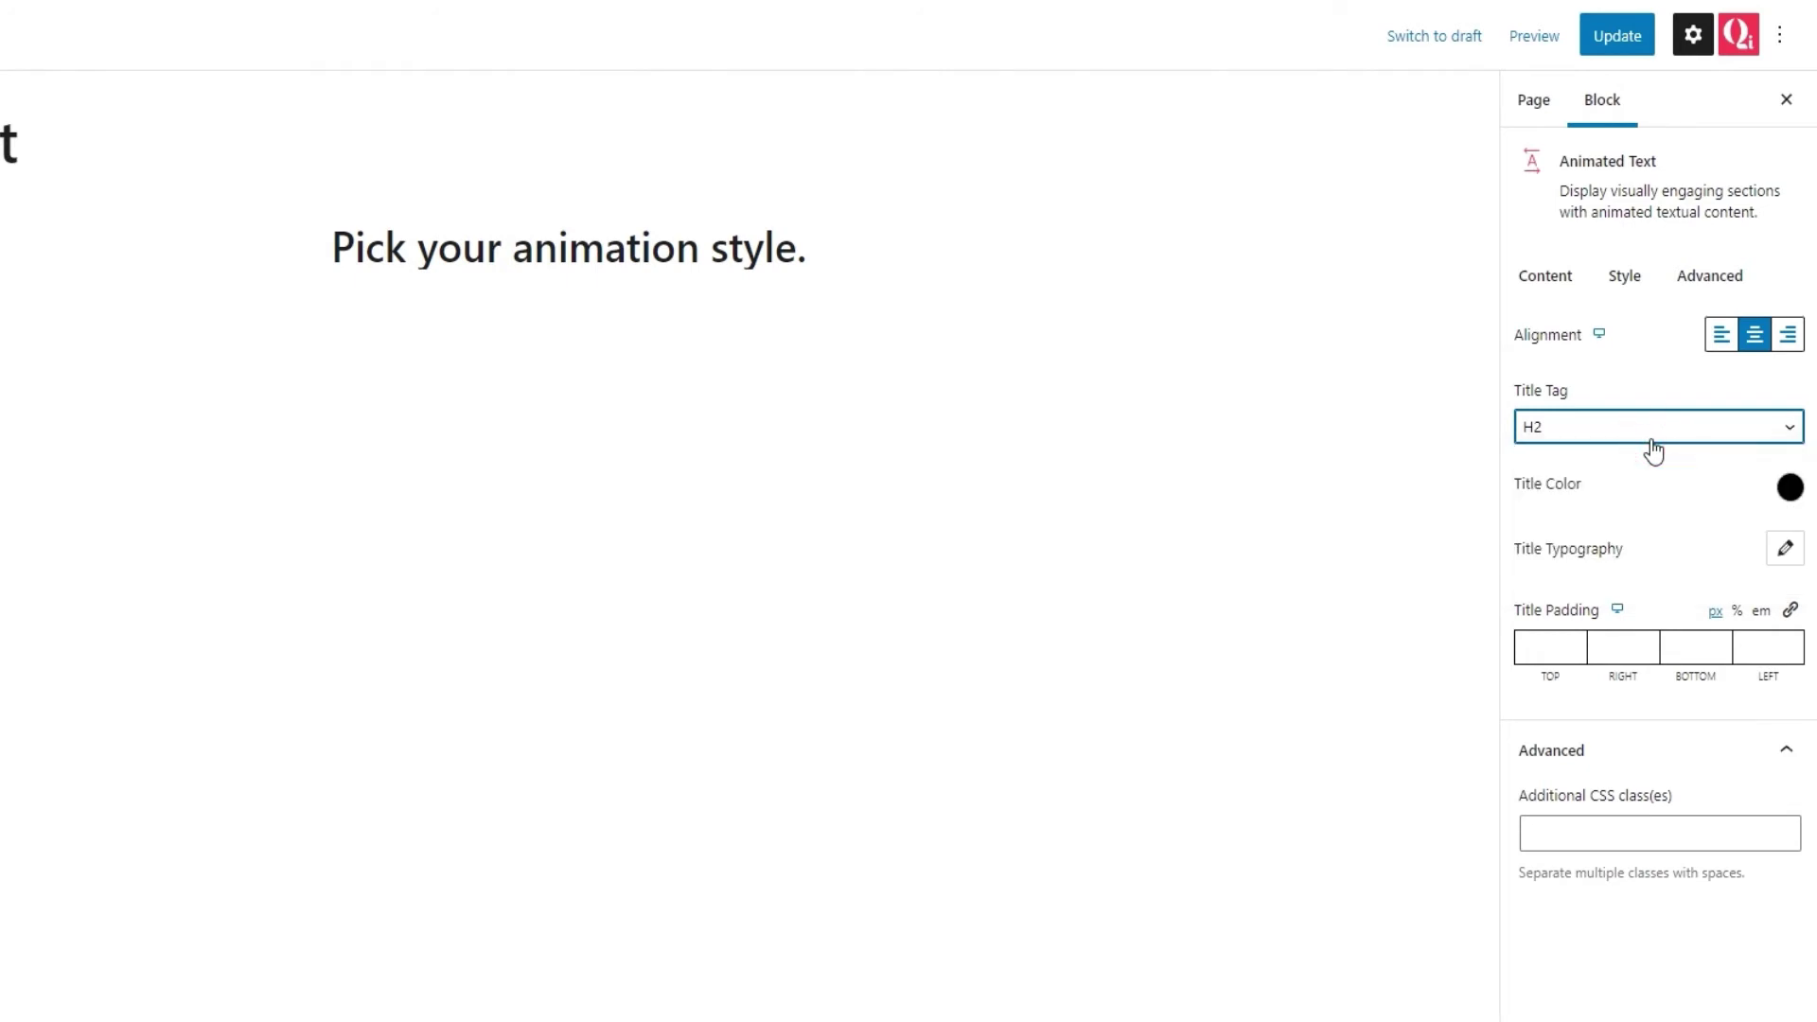
click(1788, 492)
click(1730, 610)
click(1702, 587)
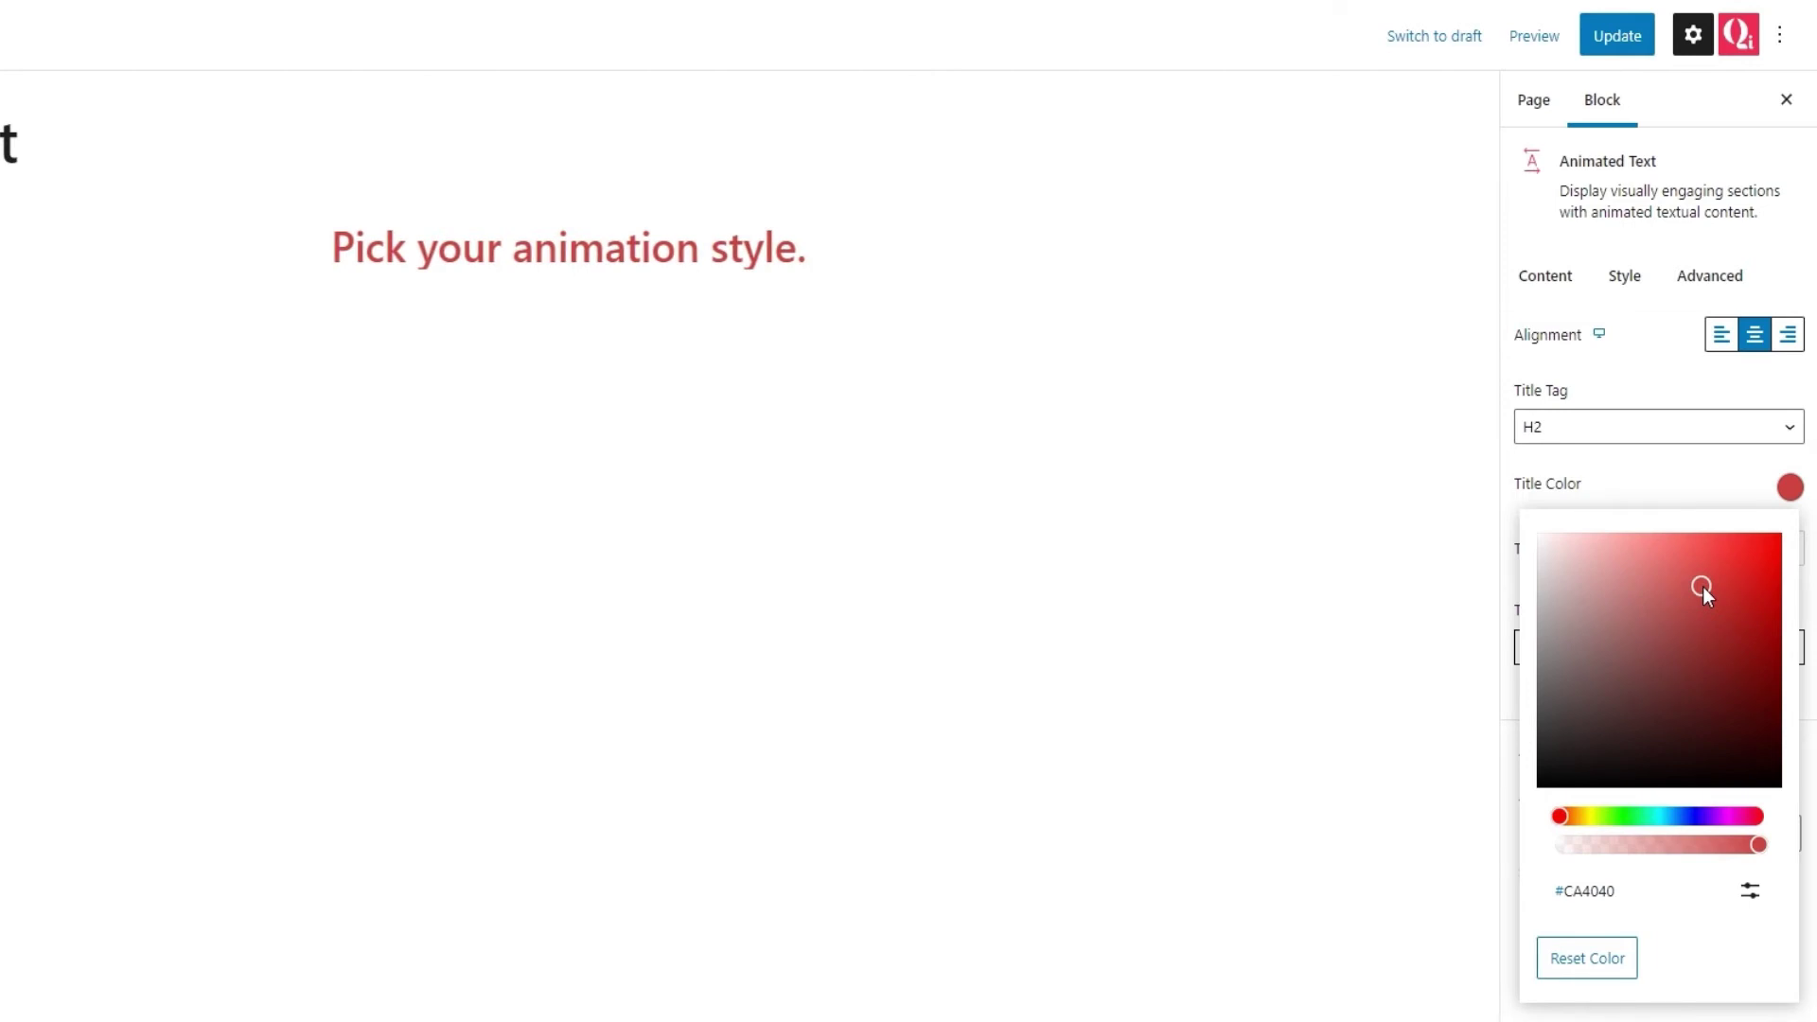
click(1609, 950)
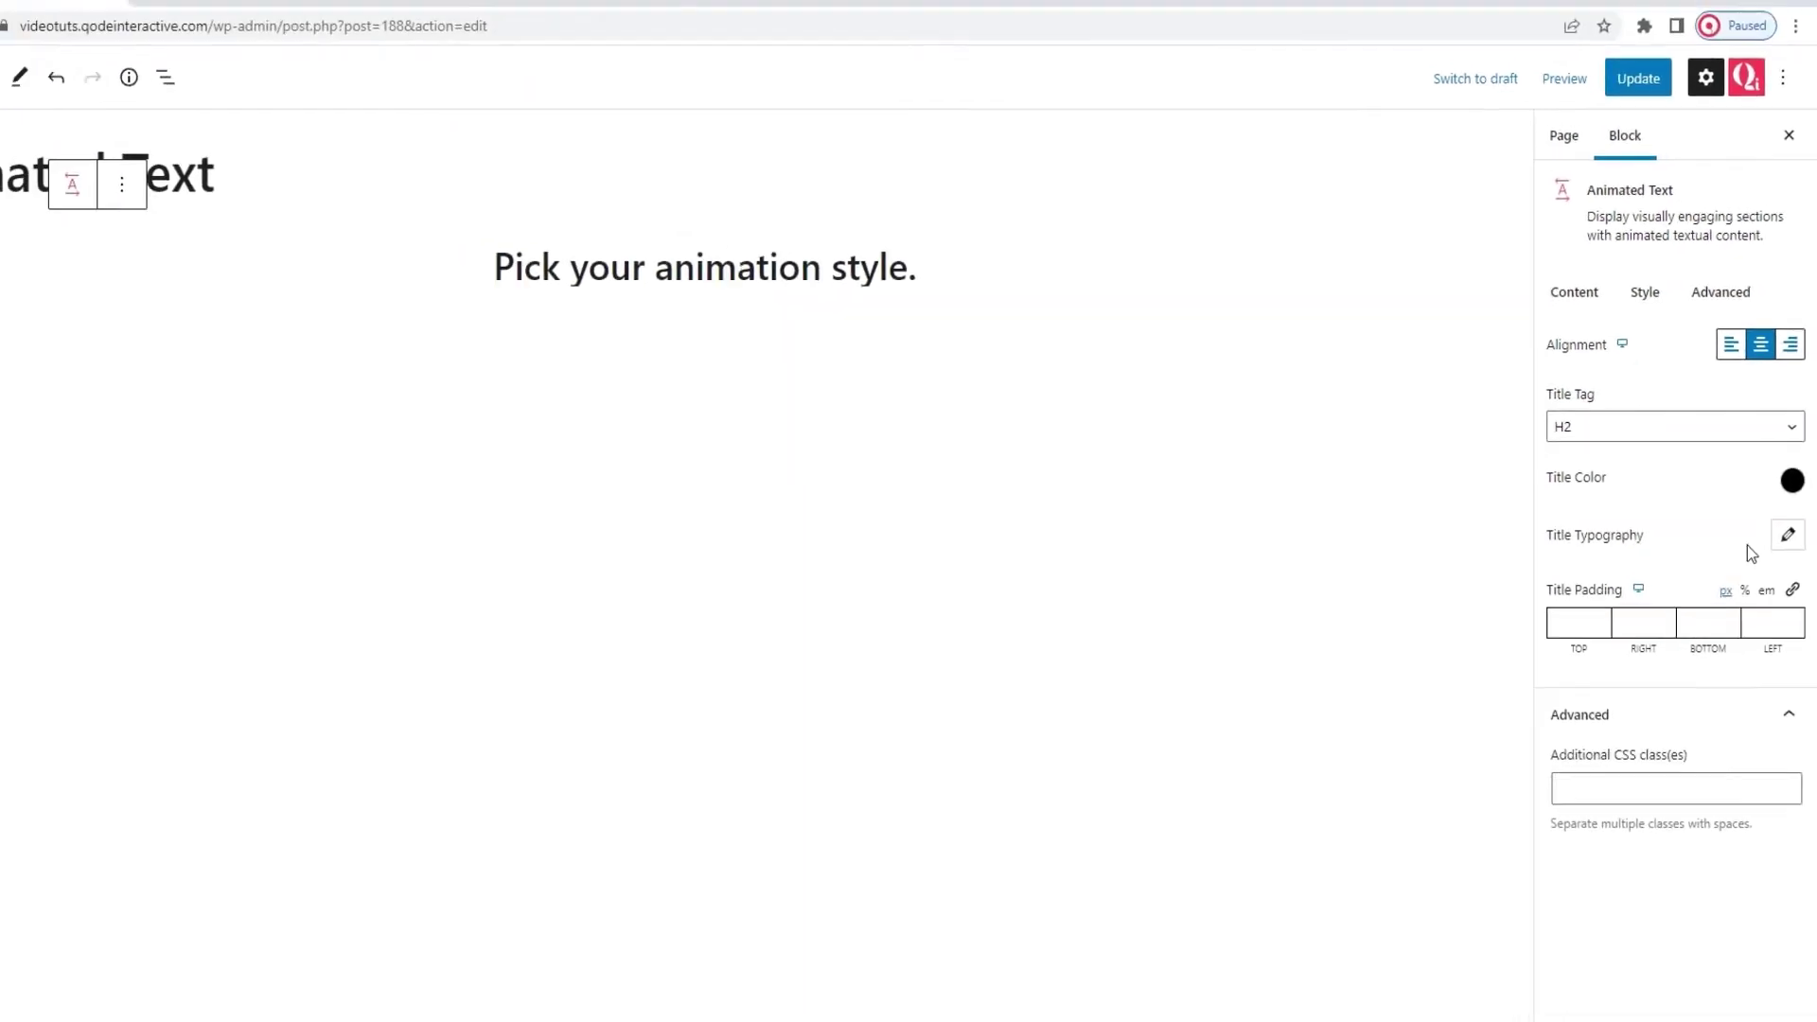
click(1791, 541)
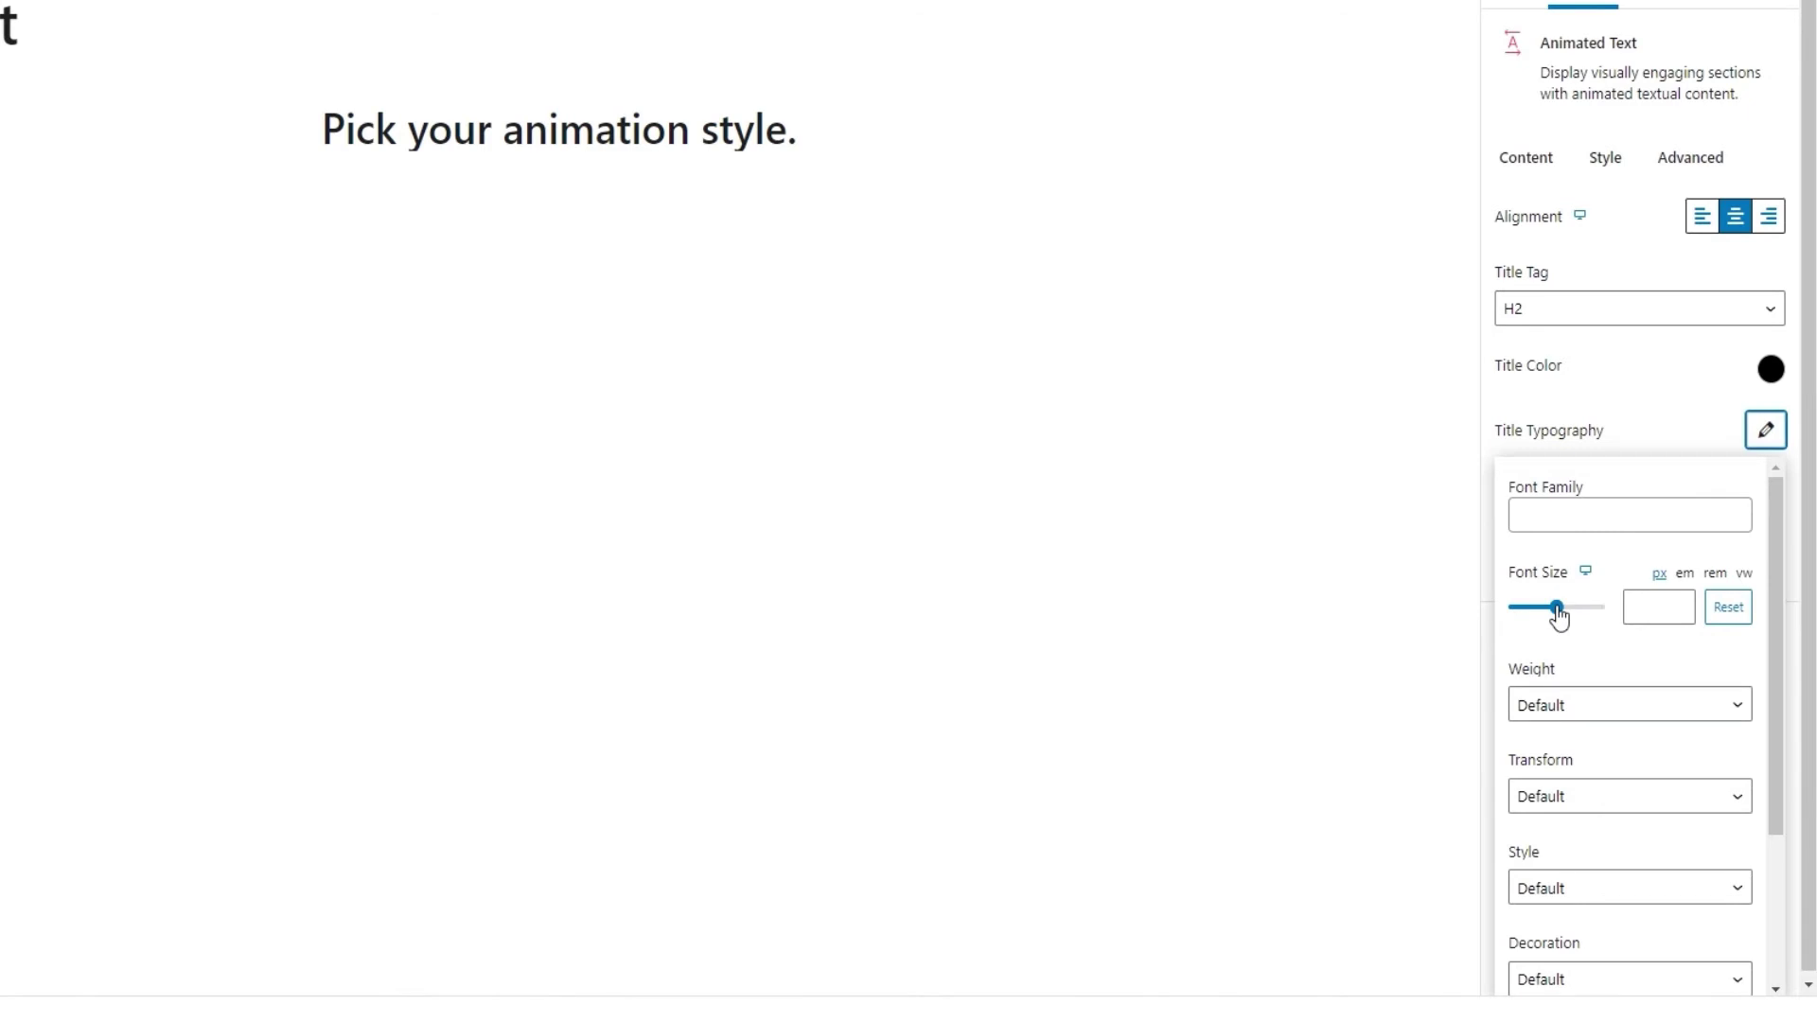
Set the title font size to 70 and the weight to Normal (400).
click(1647, 608)
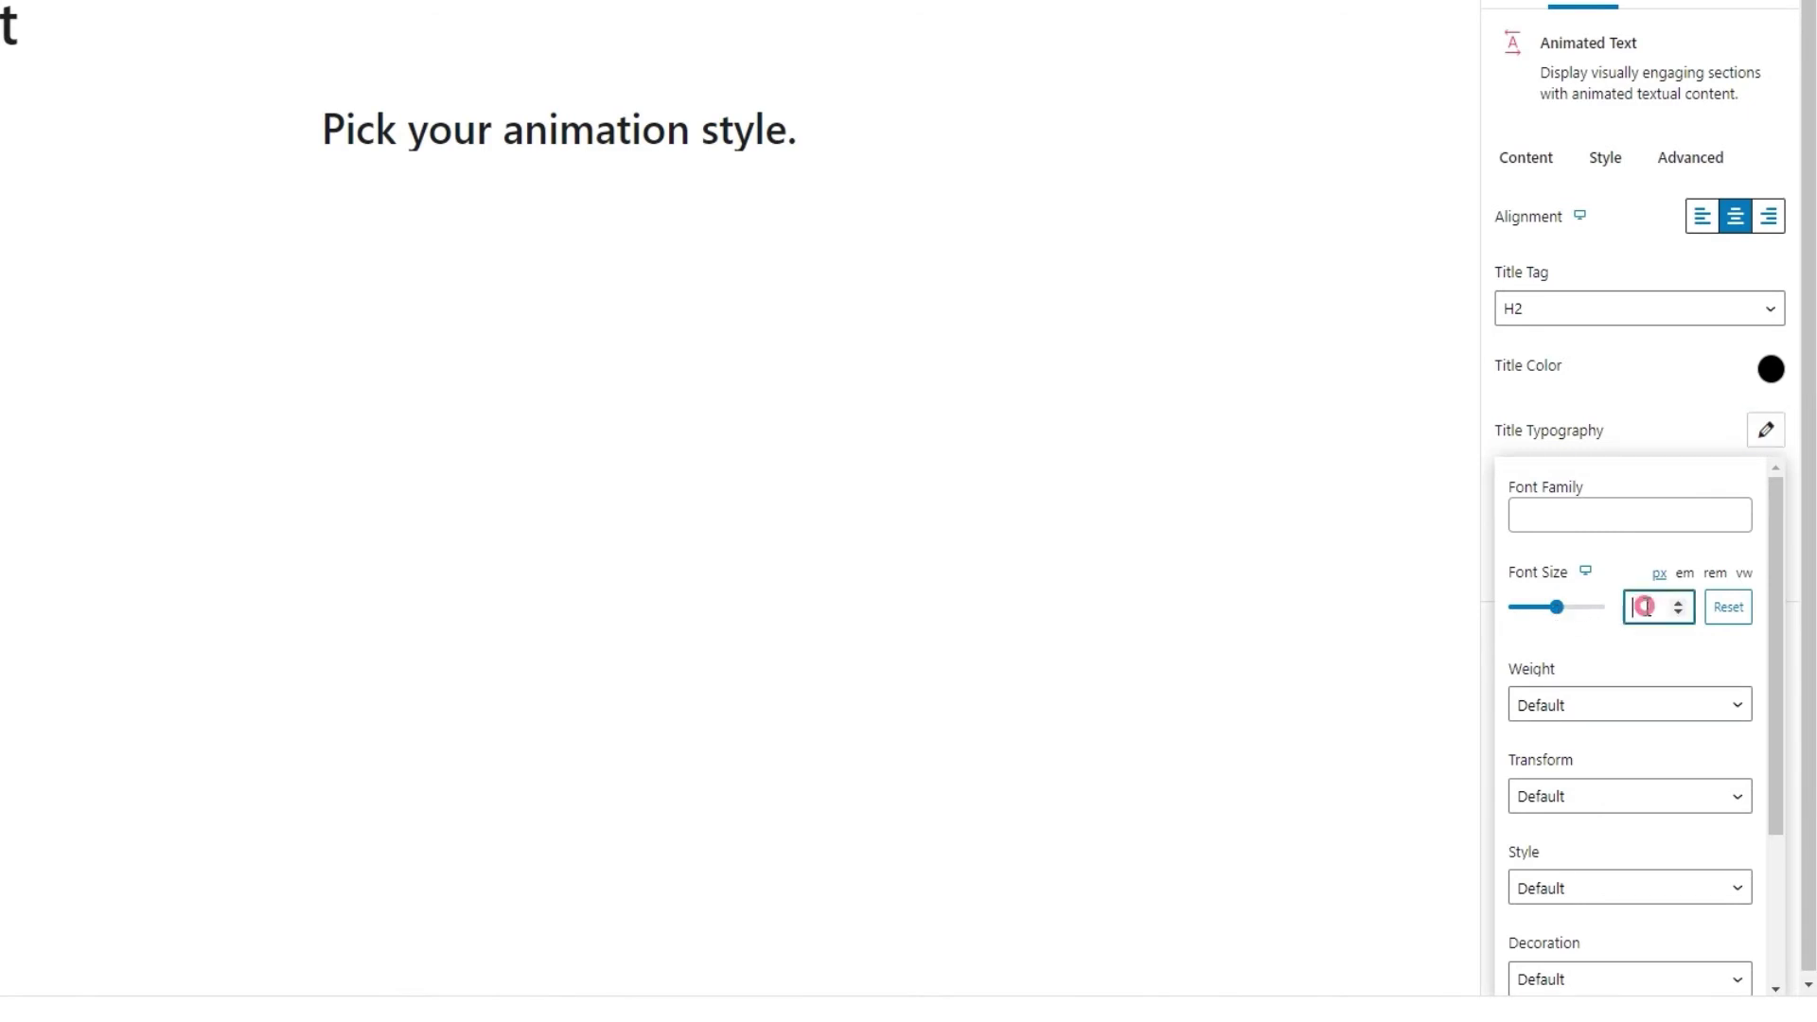
text(70)
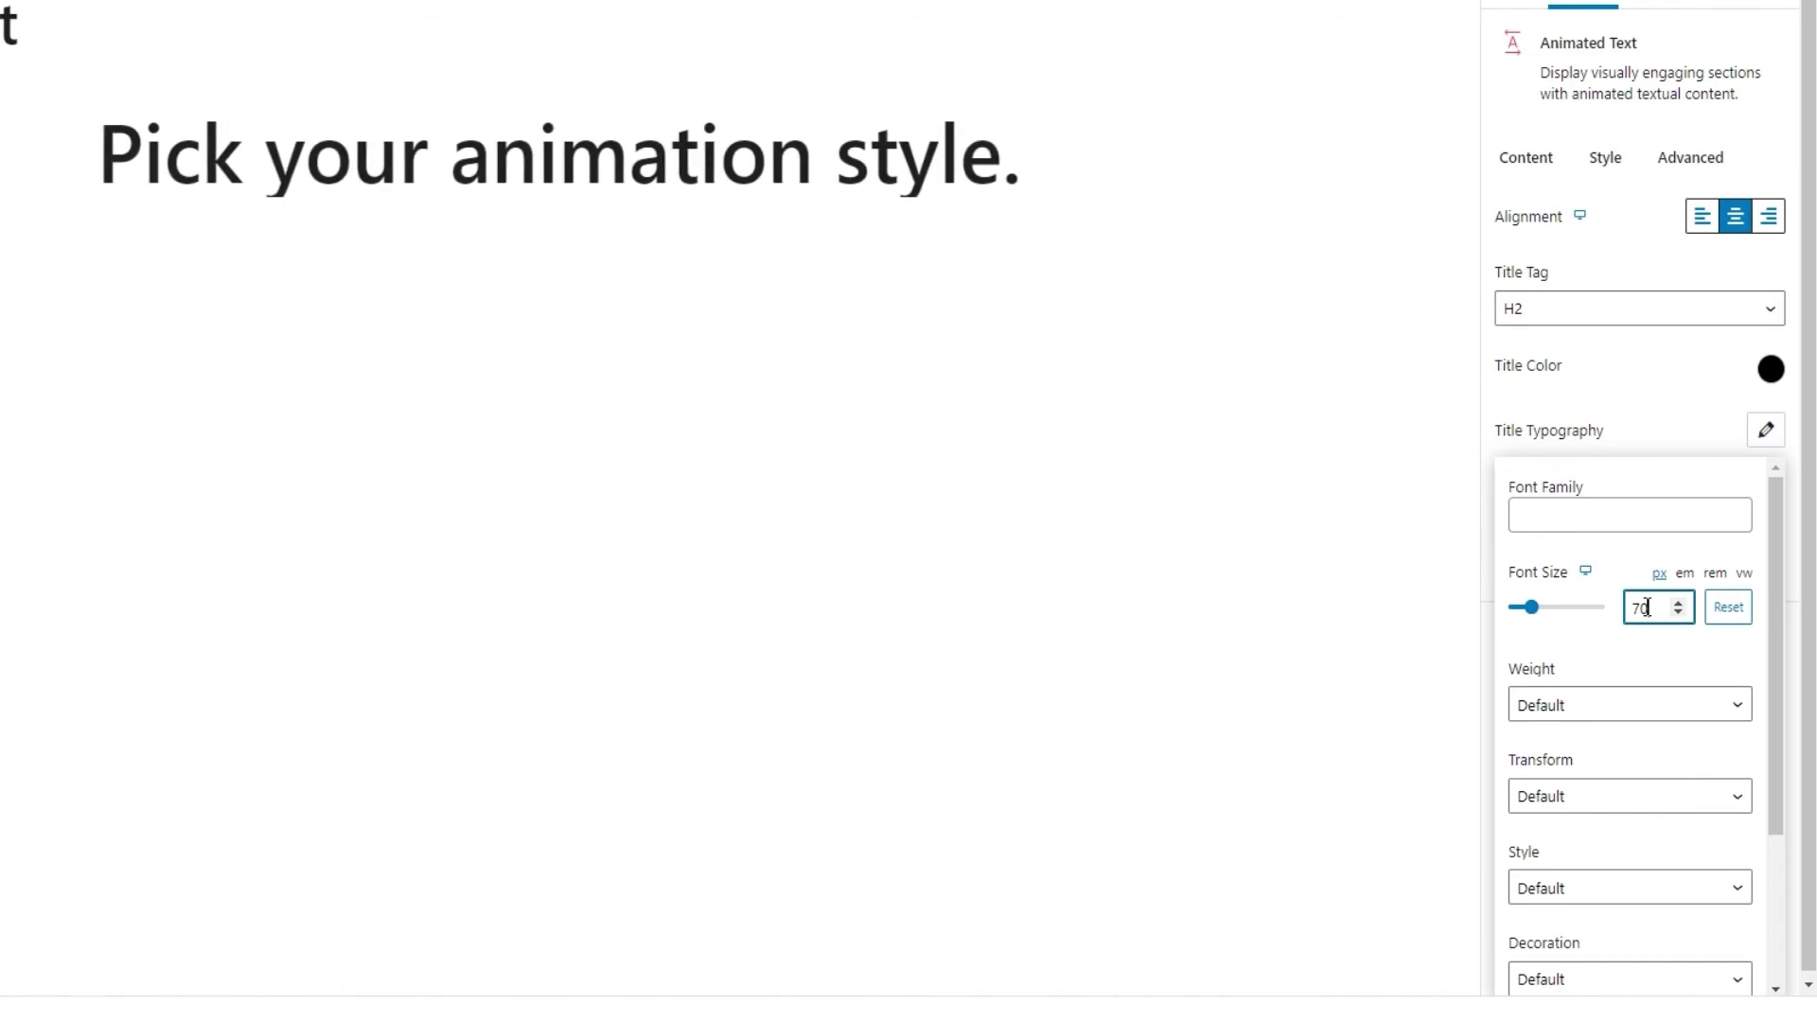
scroll(1649, 655, down, 1)
scroll(1650, 655, down, 1)
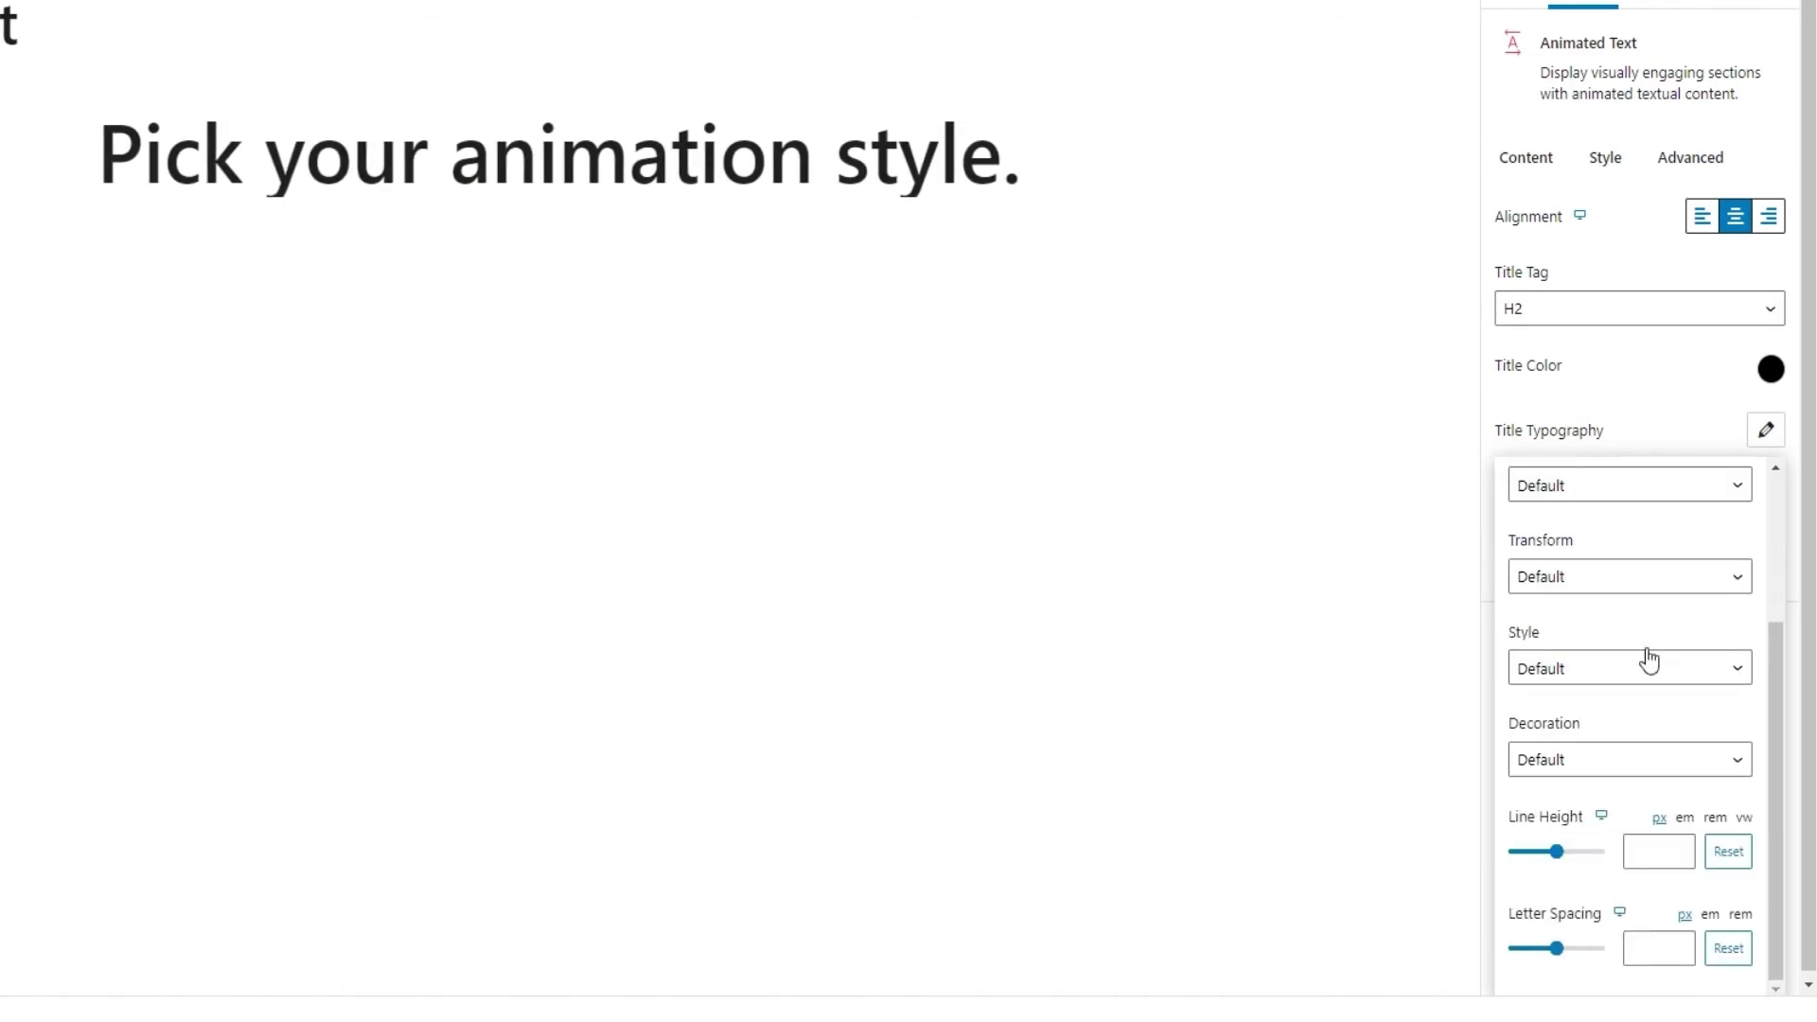
scroll(1620, 606, up, 1)
click(1610, 610)
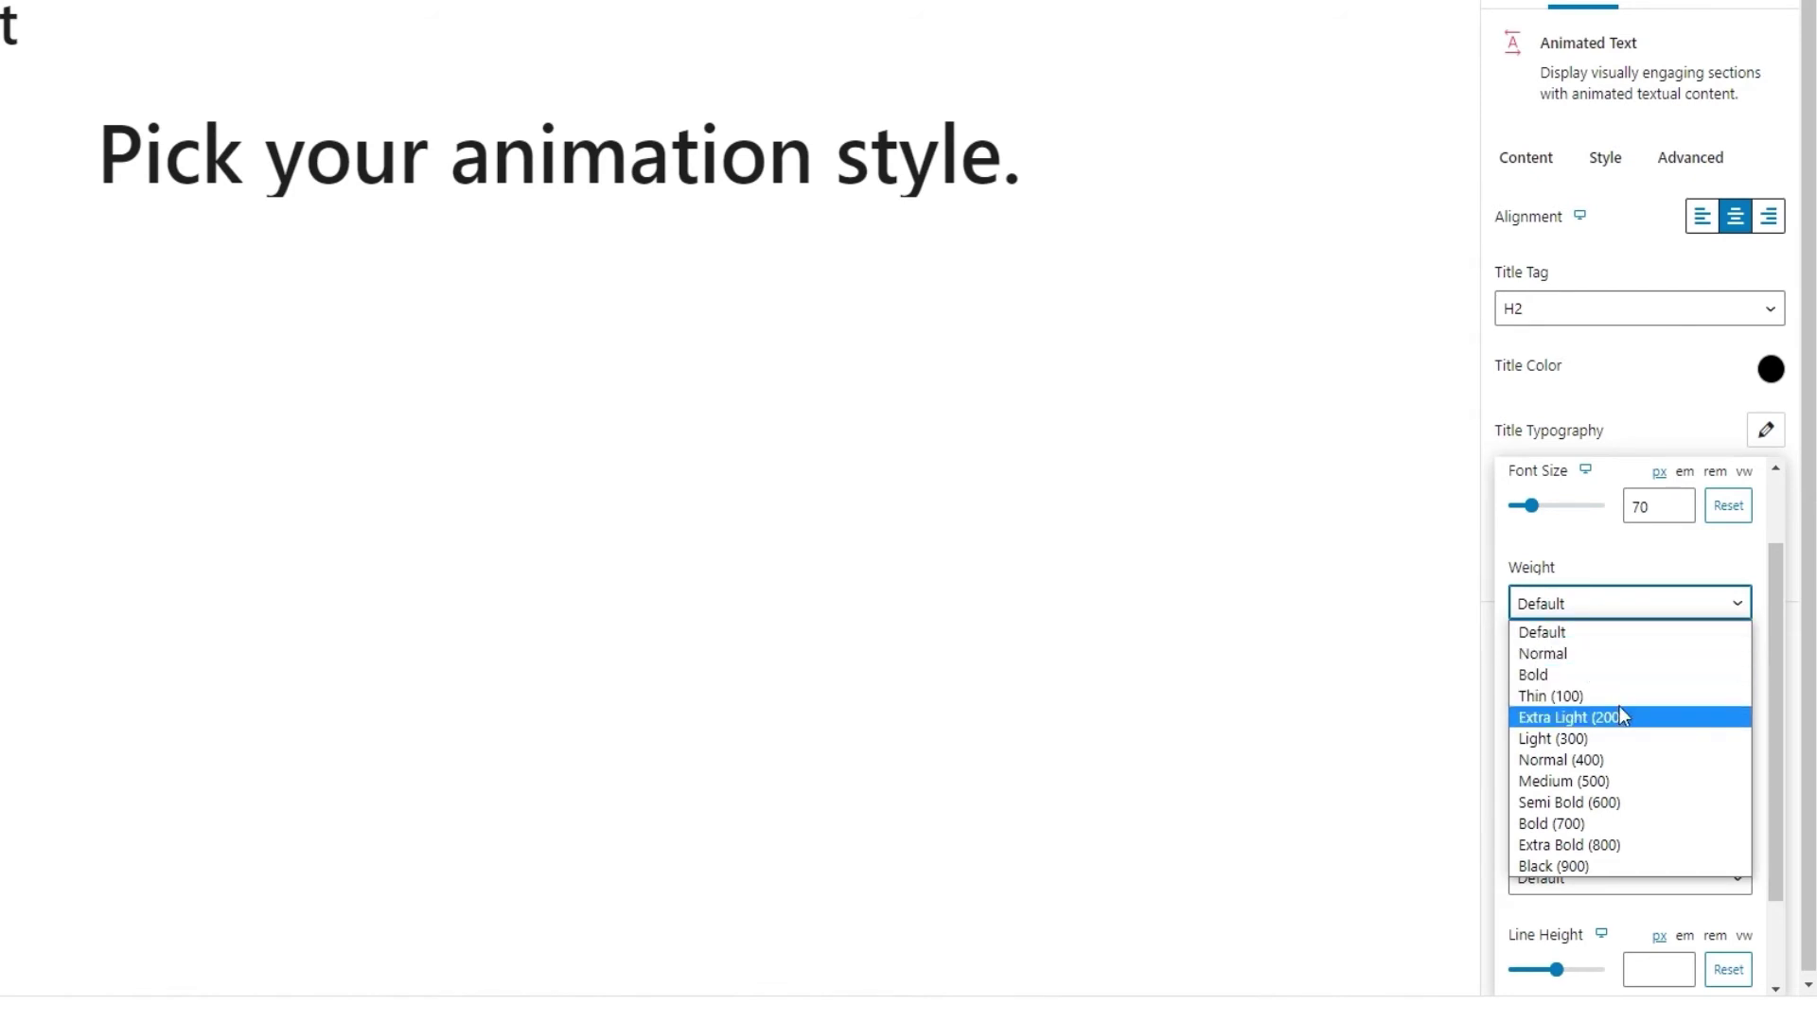
click(1622, 755)
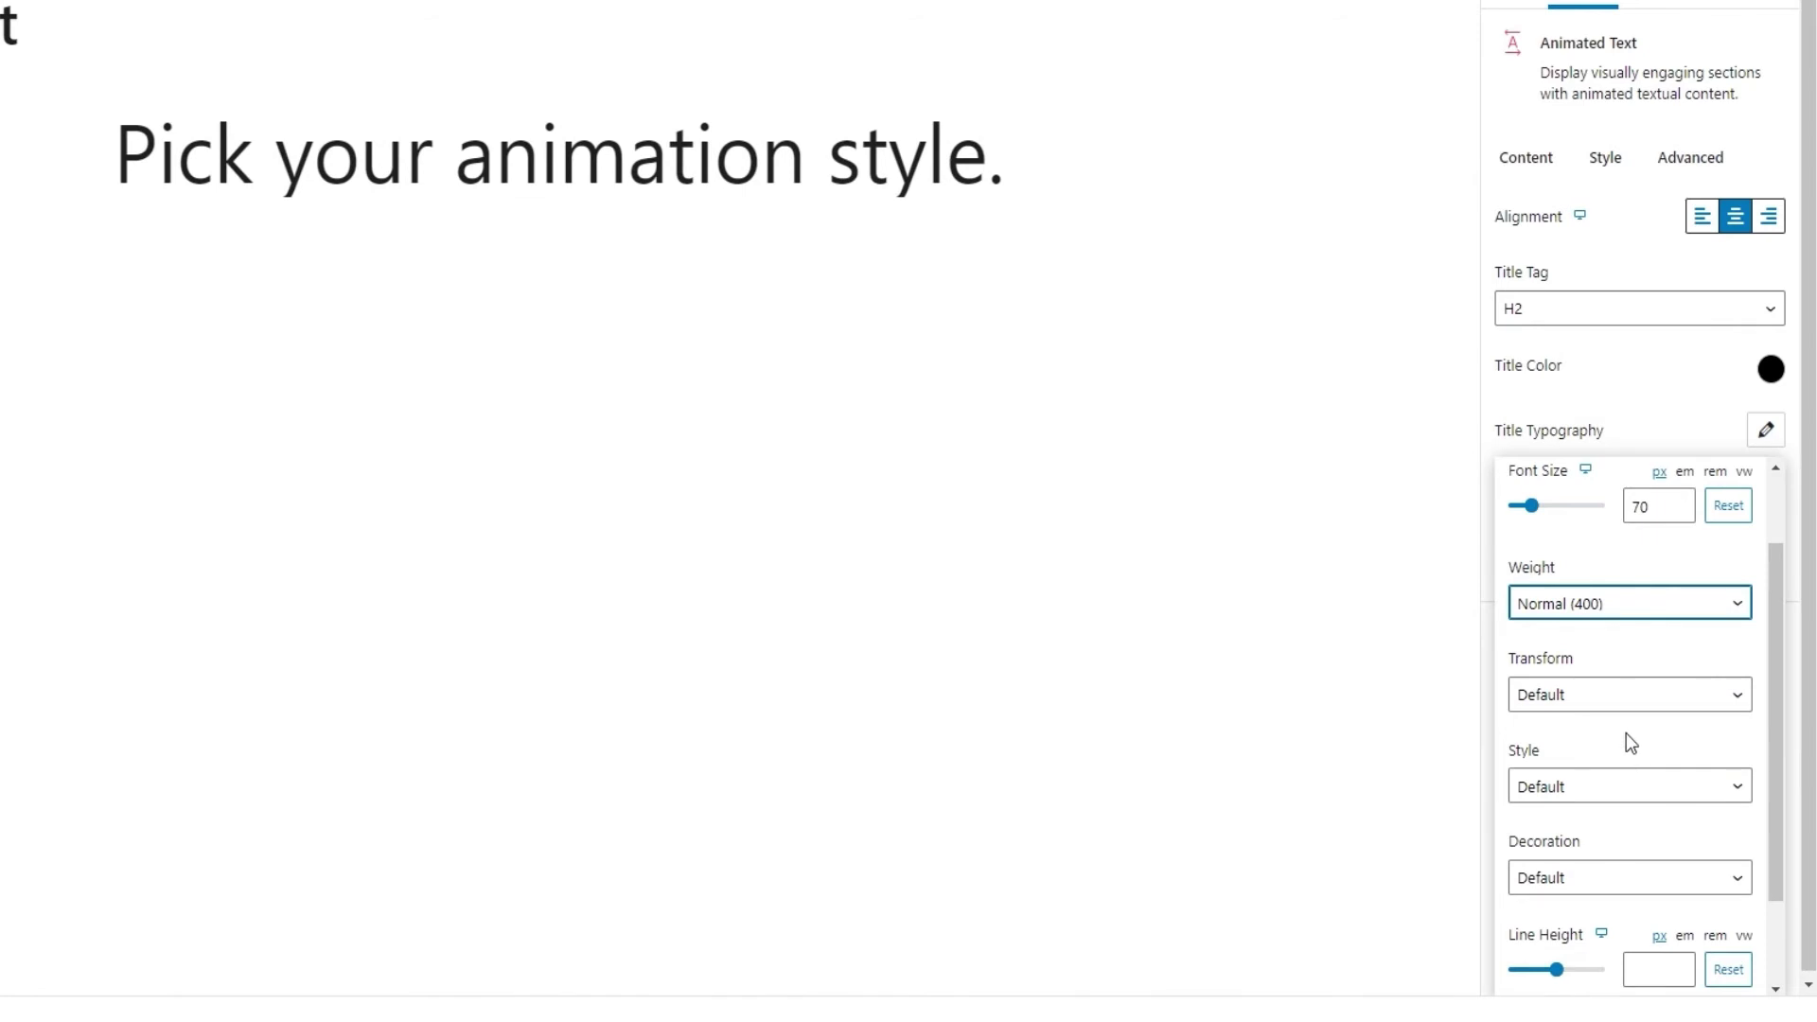
Keep text transform, font style and text decoration at Default.
scroll(1626, 732, down, 1)
click(1604, 591)
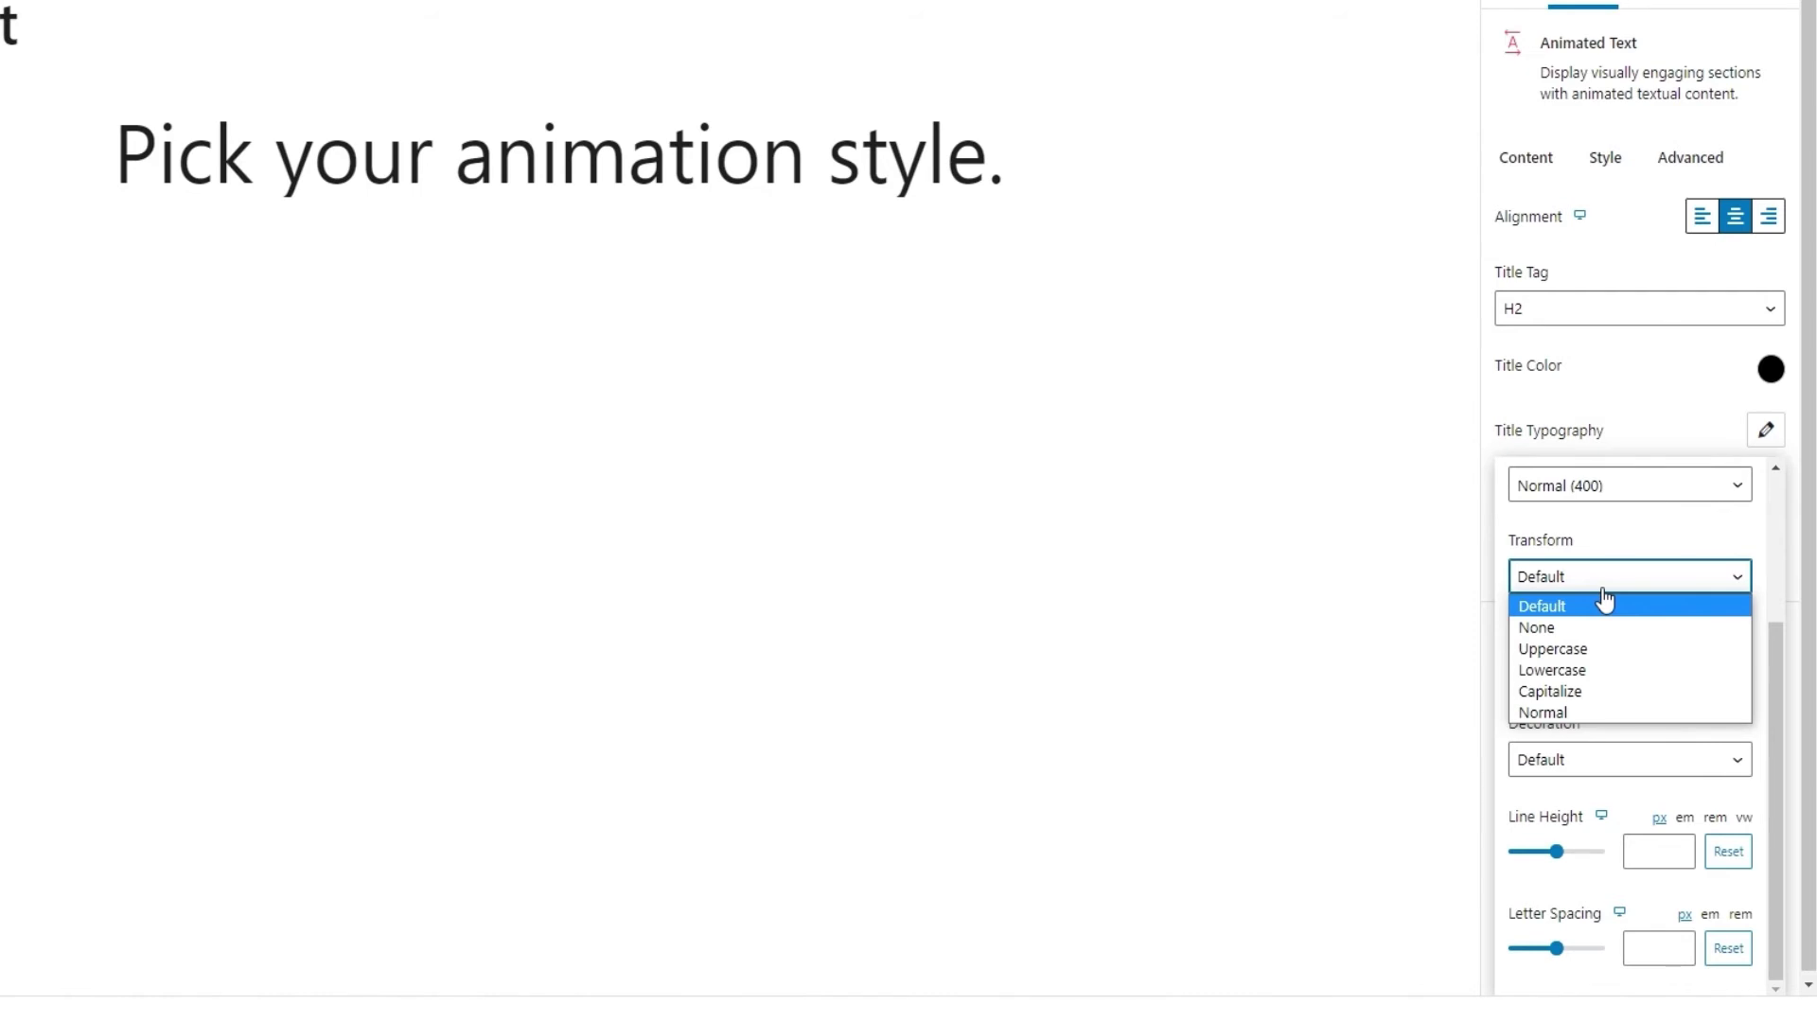
click(1605, 600)
click(1605, 672)
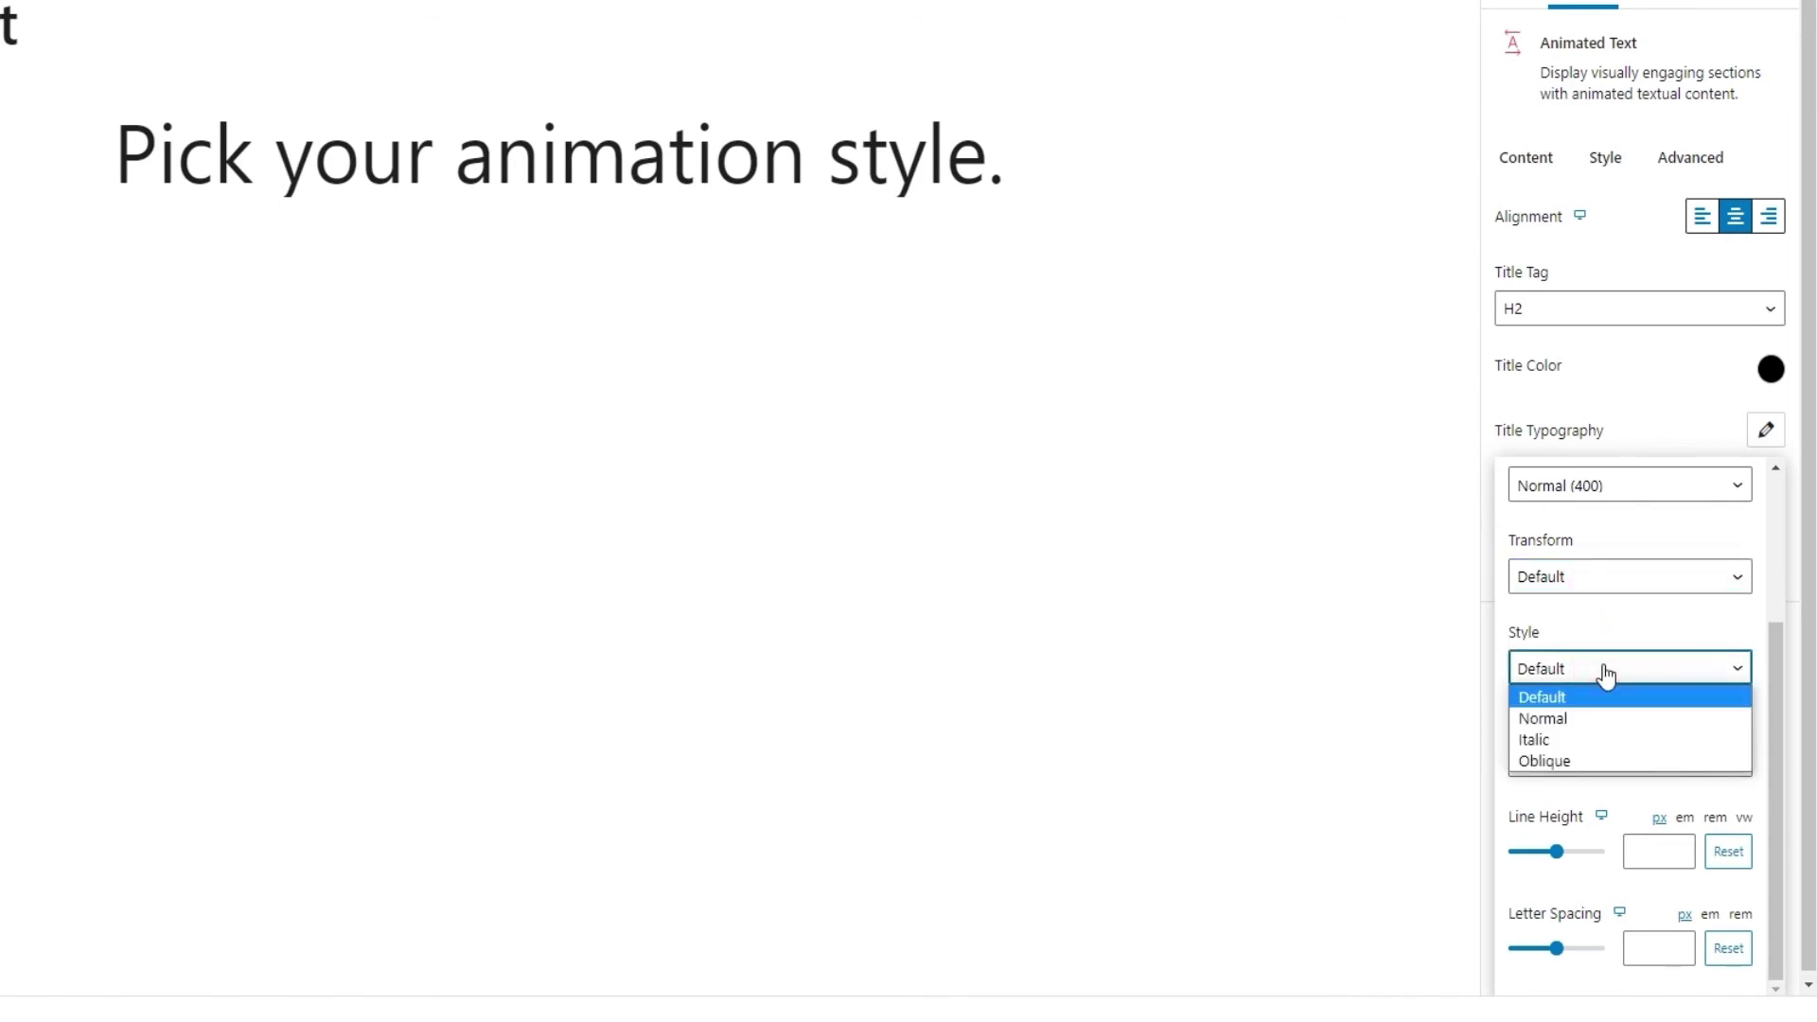
click(1606, 673)
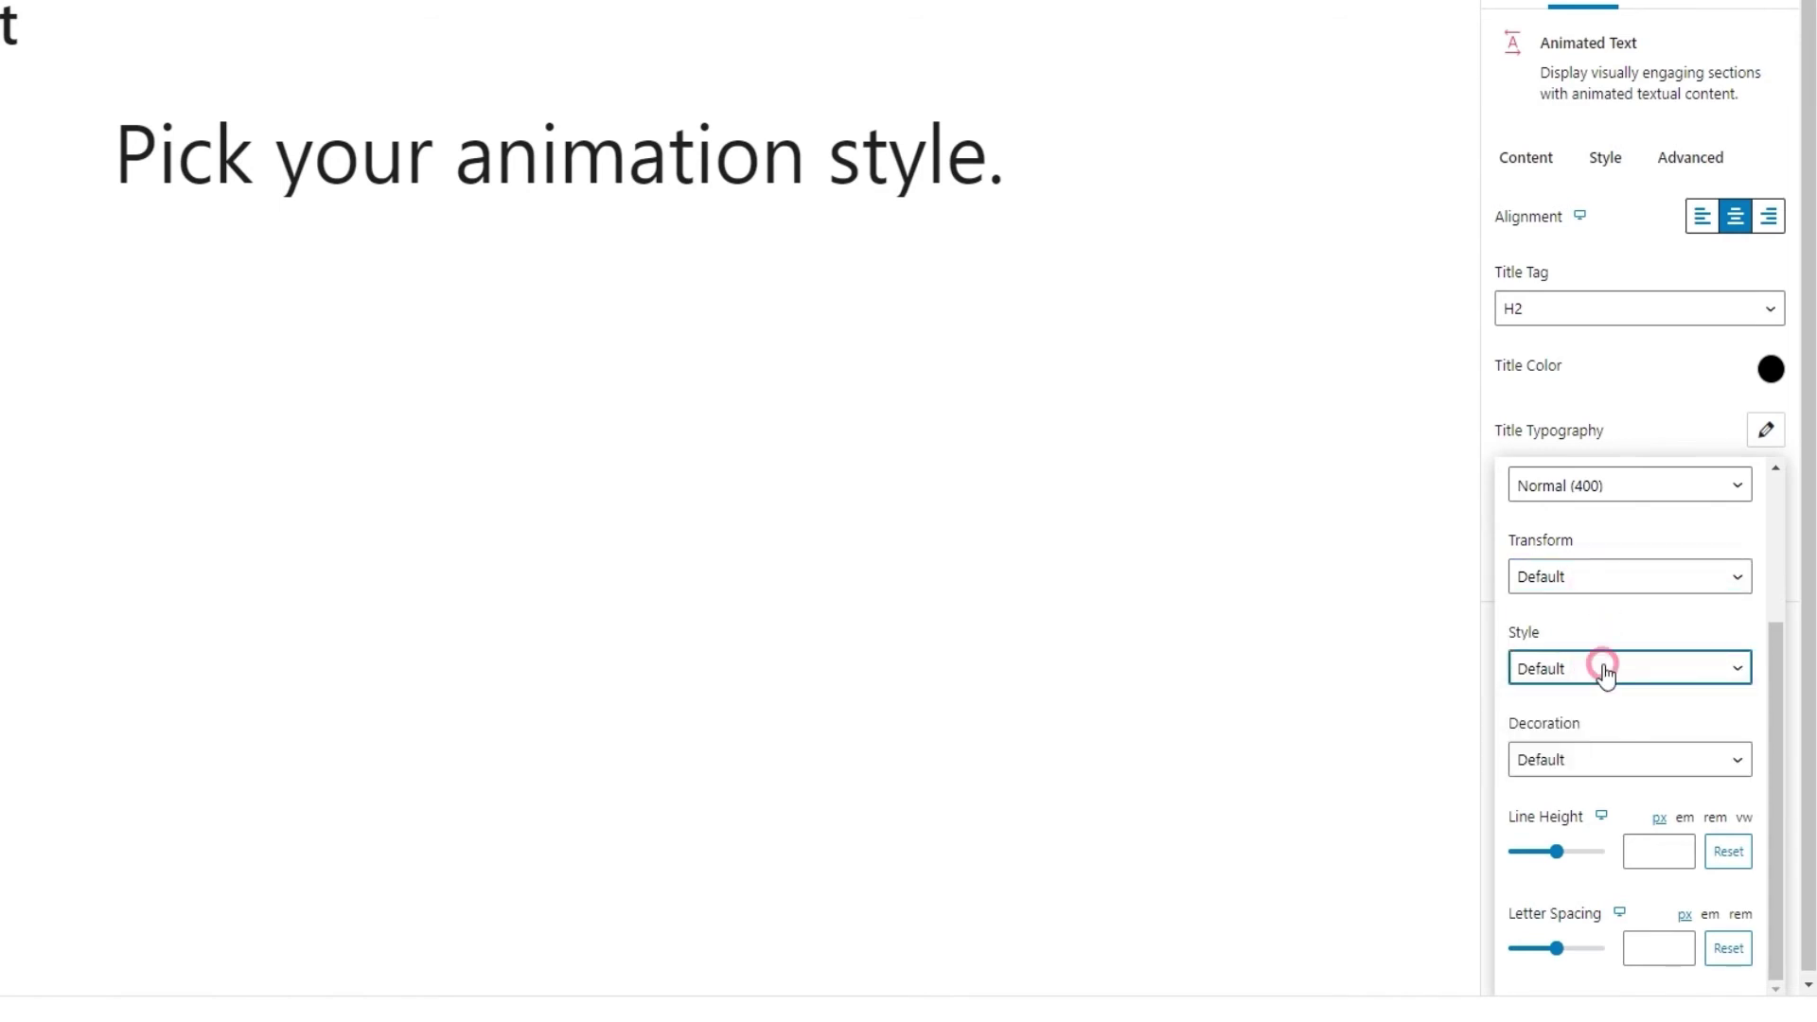
click(1612, 763)
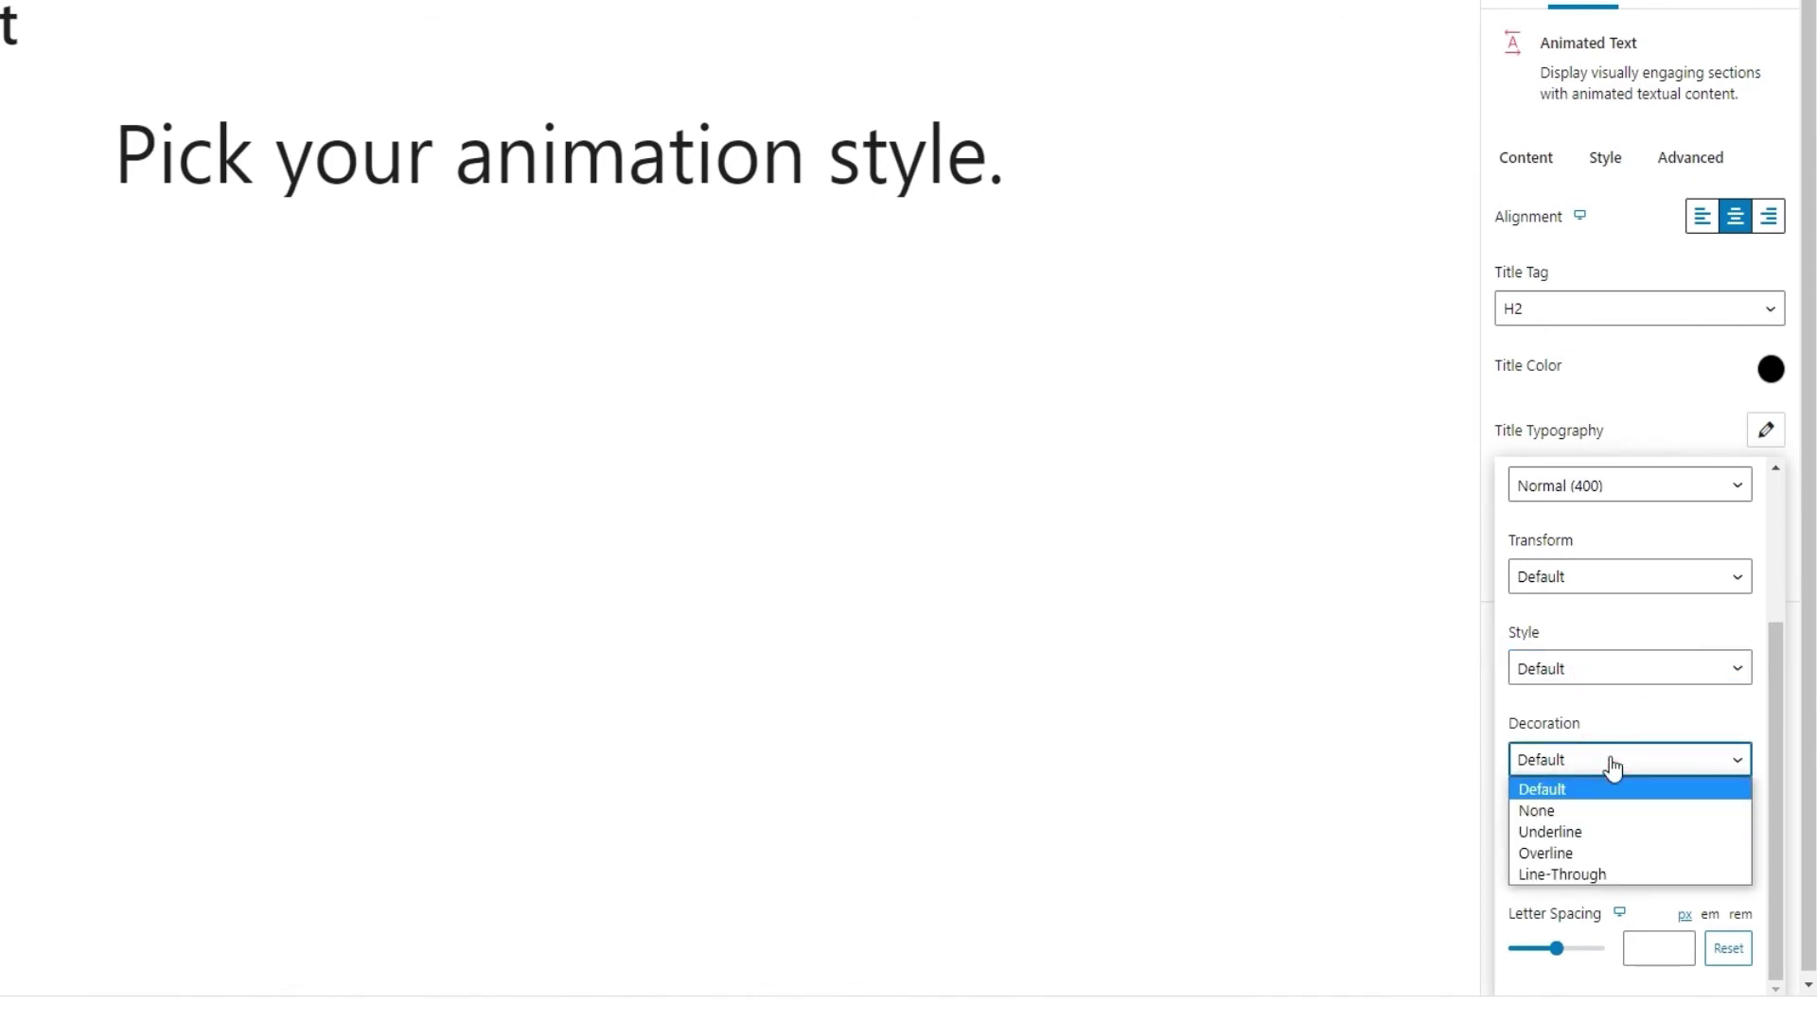
click(1612, 765)
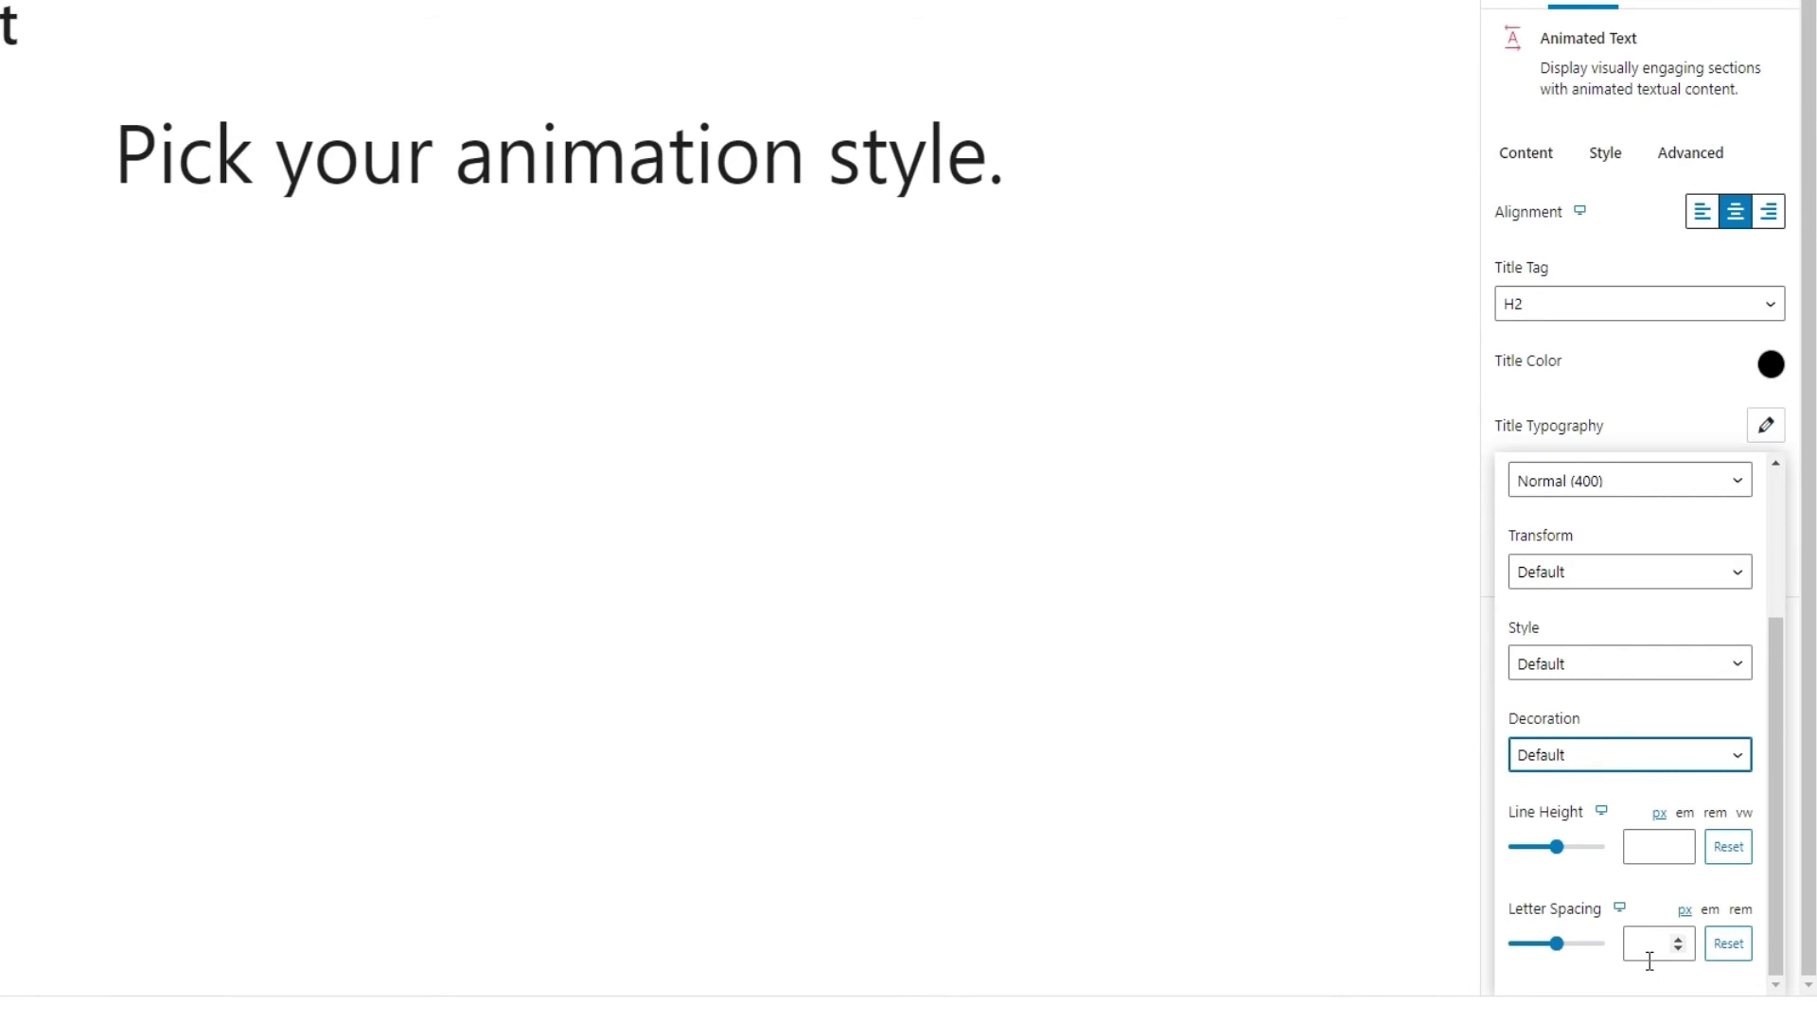
Close Title Typography, then try a 50 top title padding and clear it.
click(1765, 427)
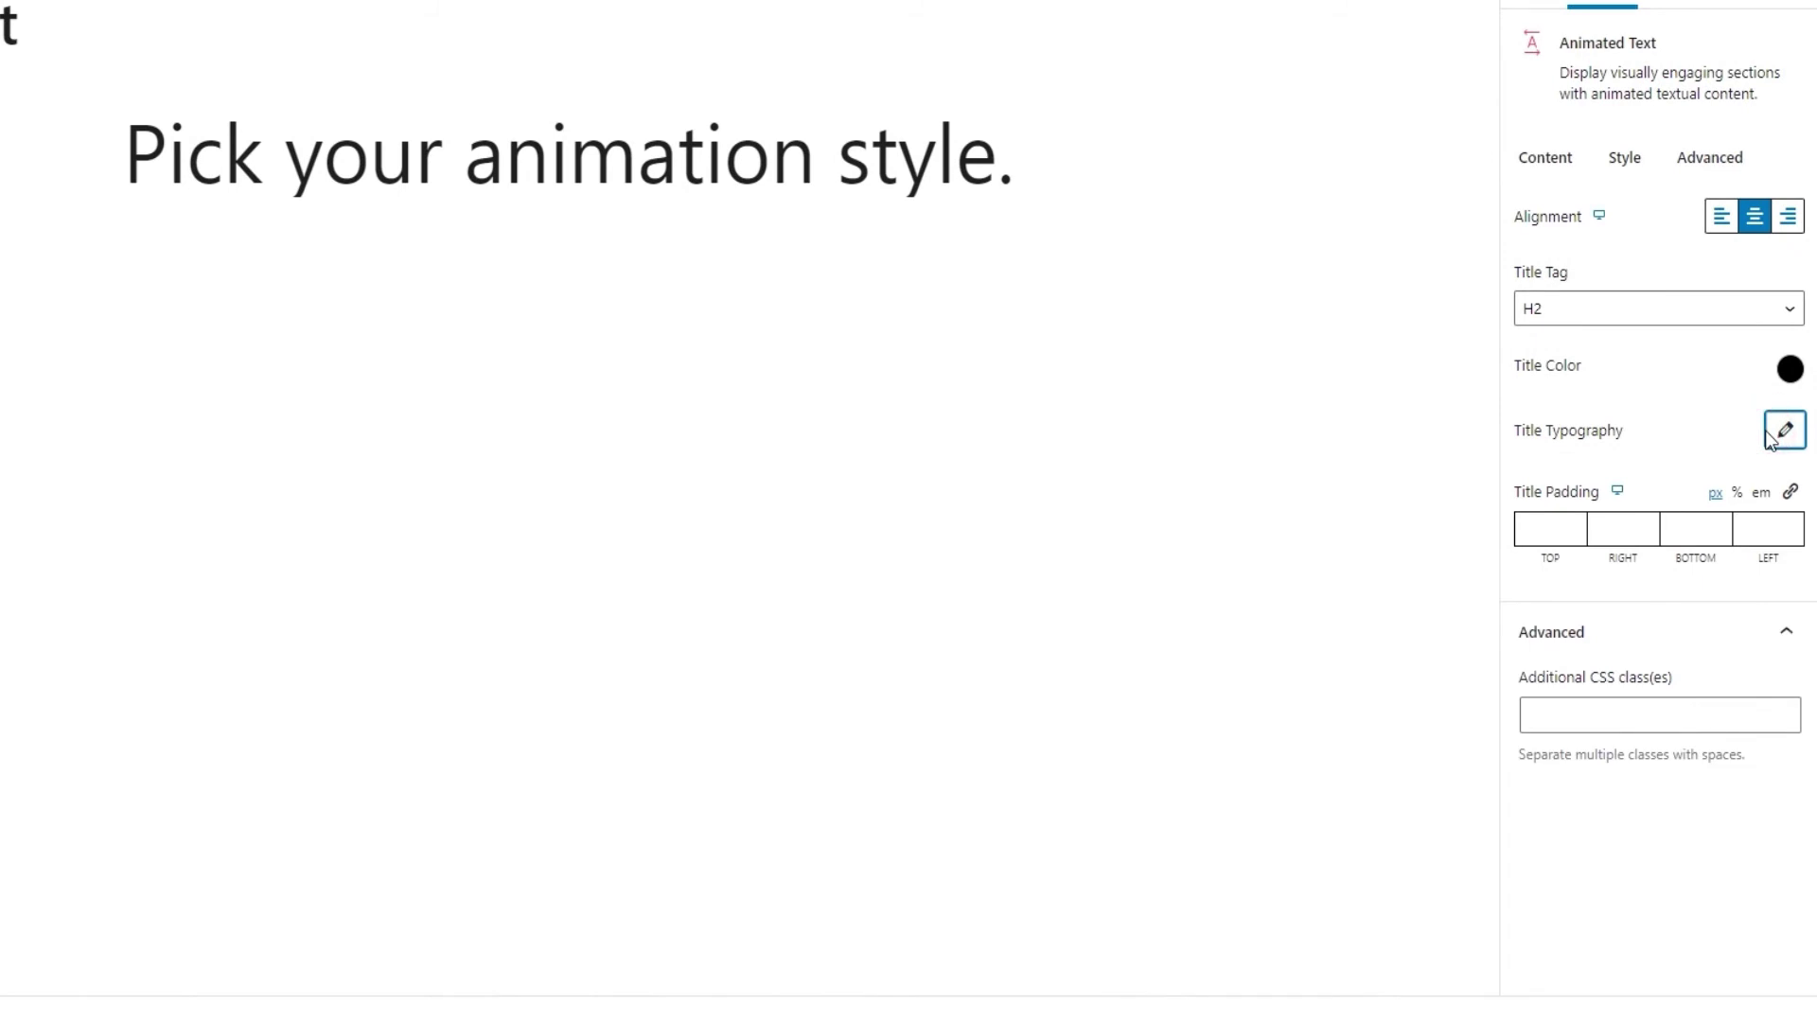
click(1699, 462)
click(1542, 528)
text(50)
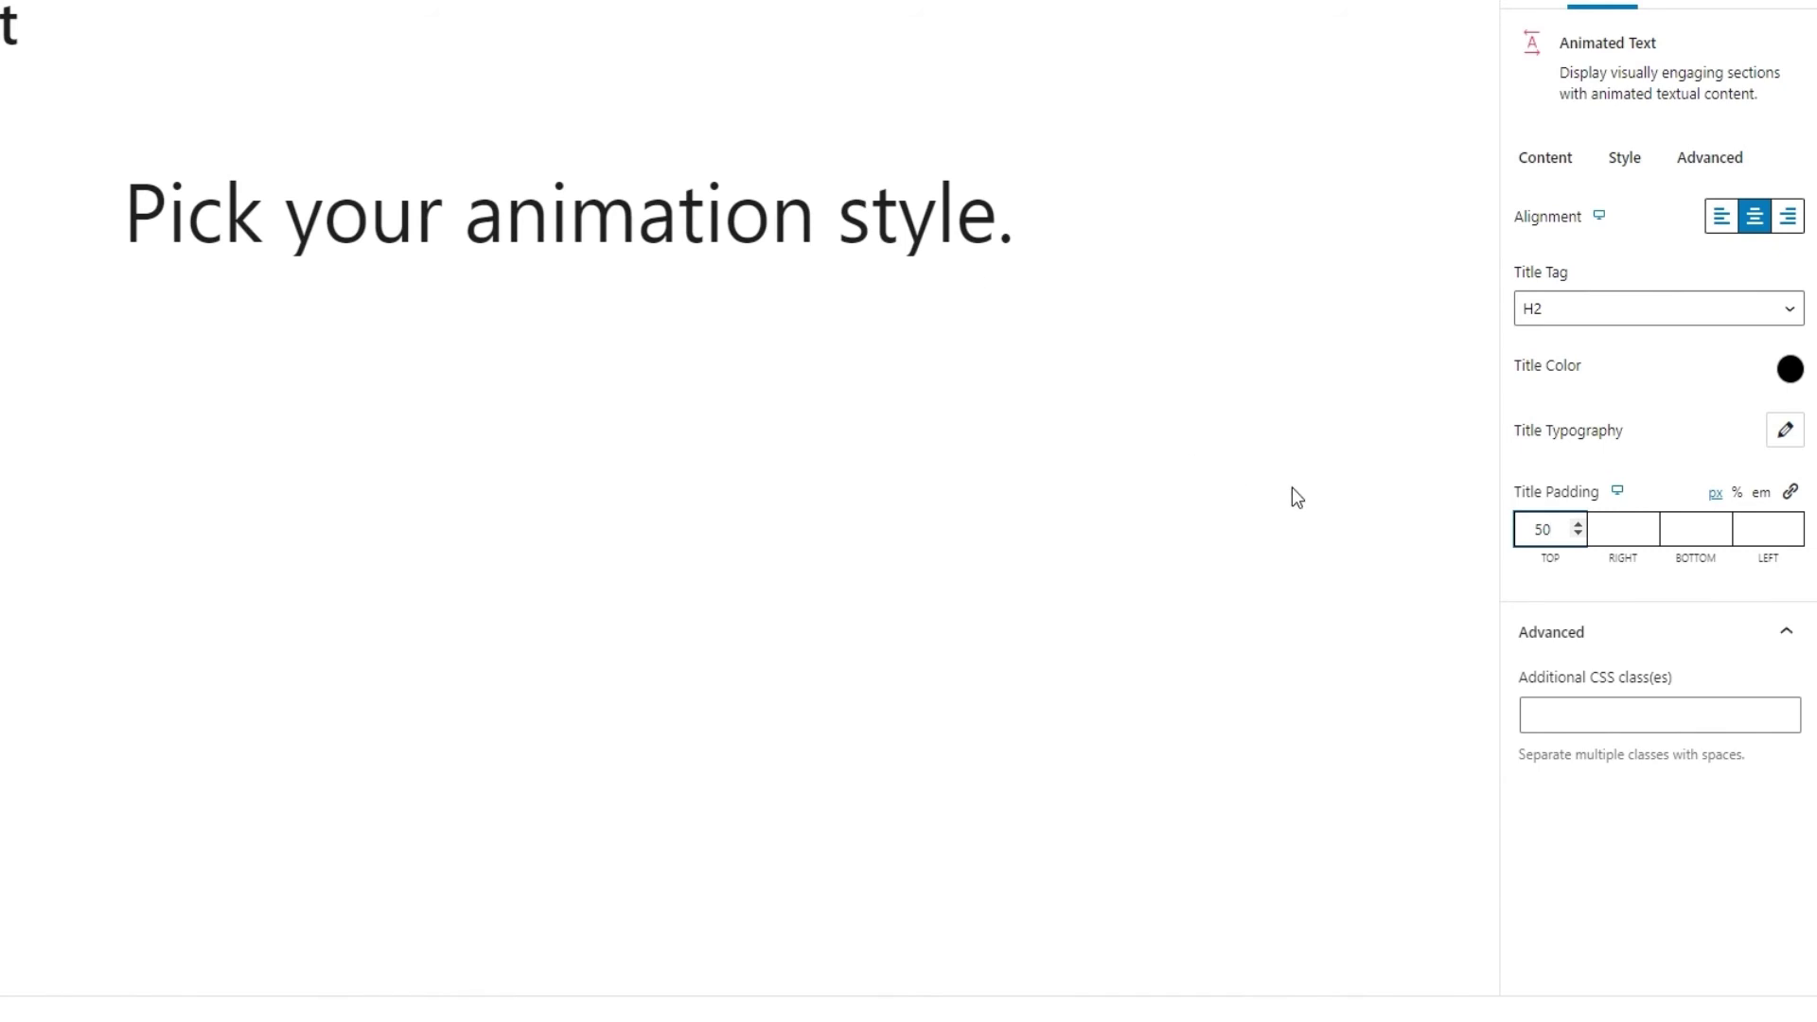
double_click(1543, 529)
key(BackSpace)
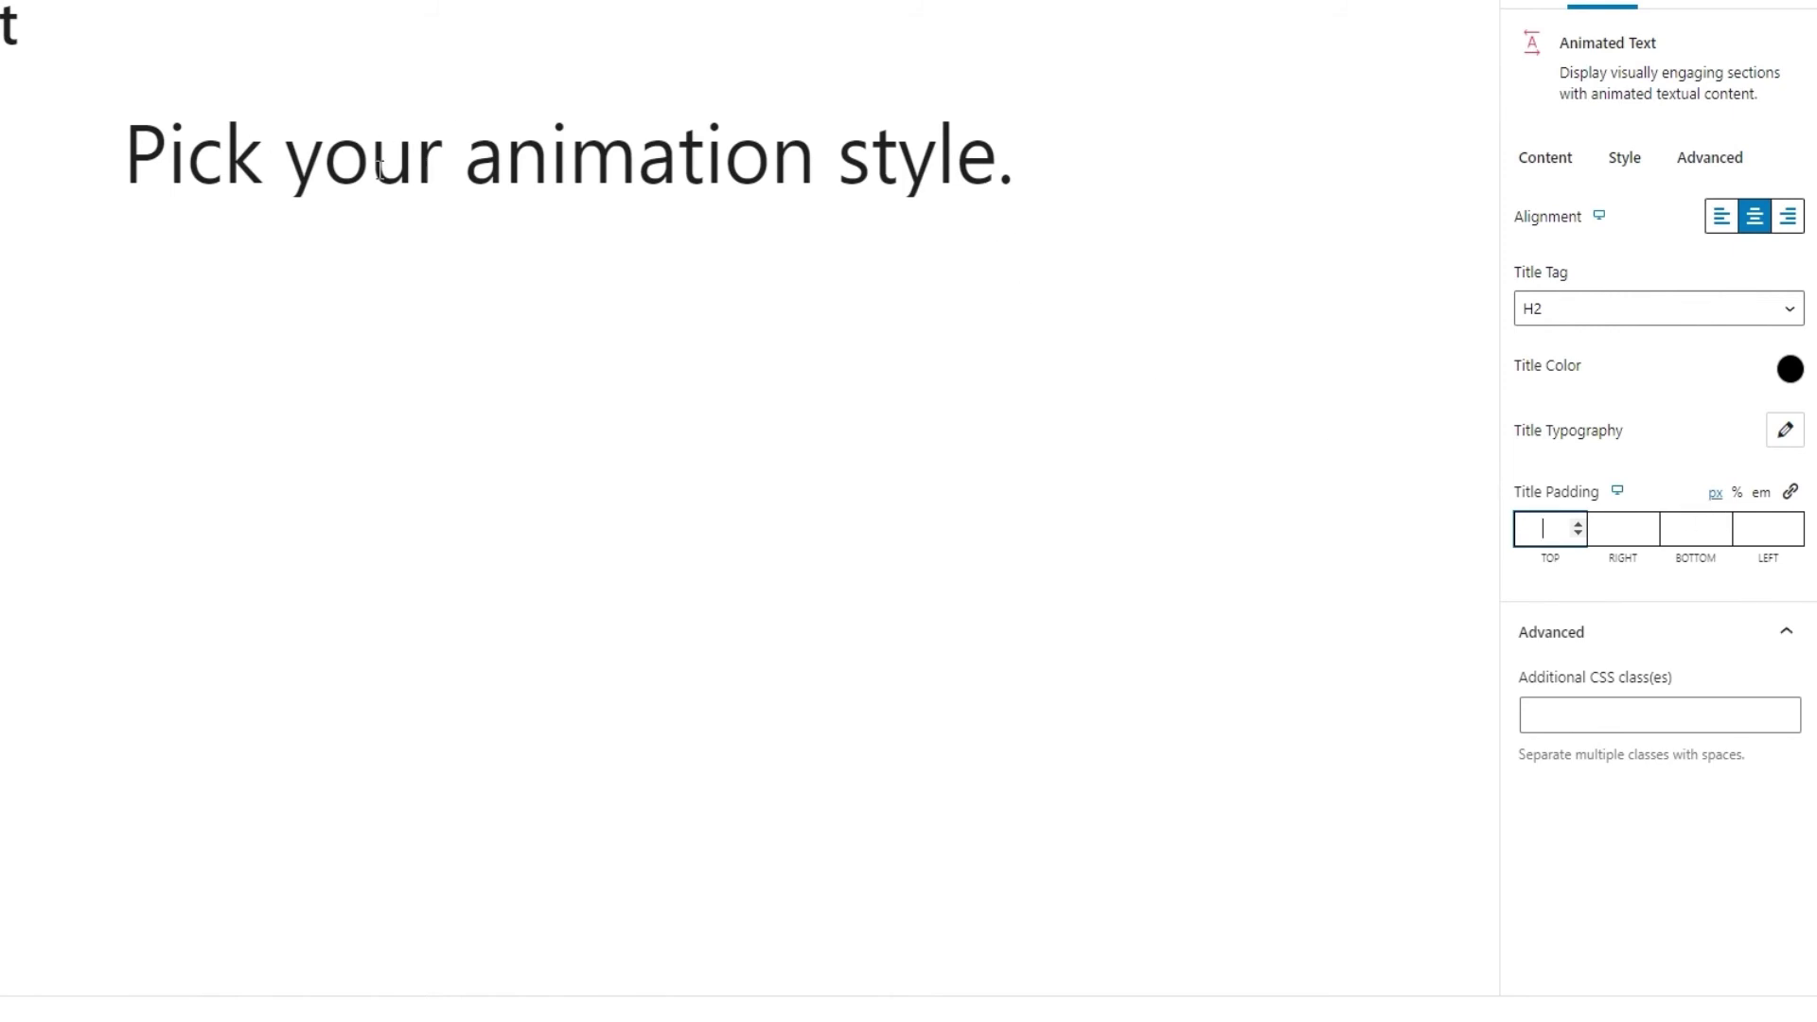
Try 30% right and left title padding, then clear both values.
click(1738, 493)
click(1609, 538)
text(3)
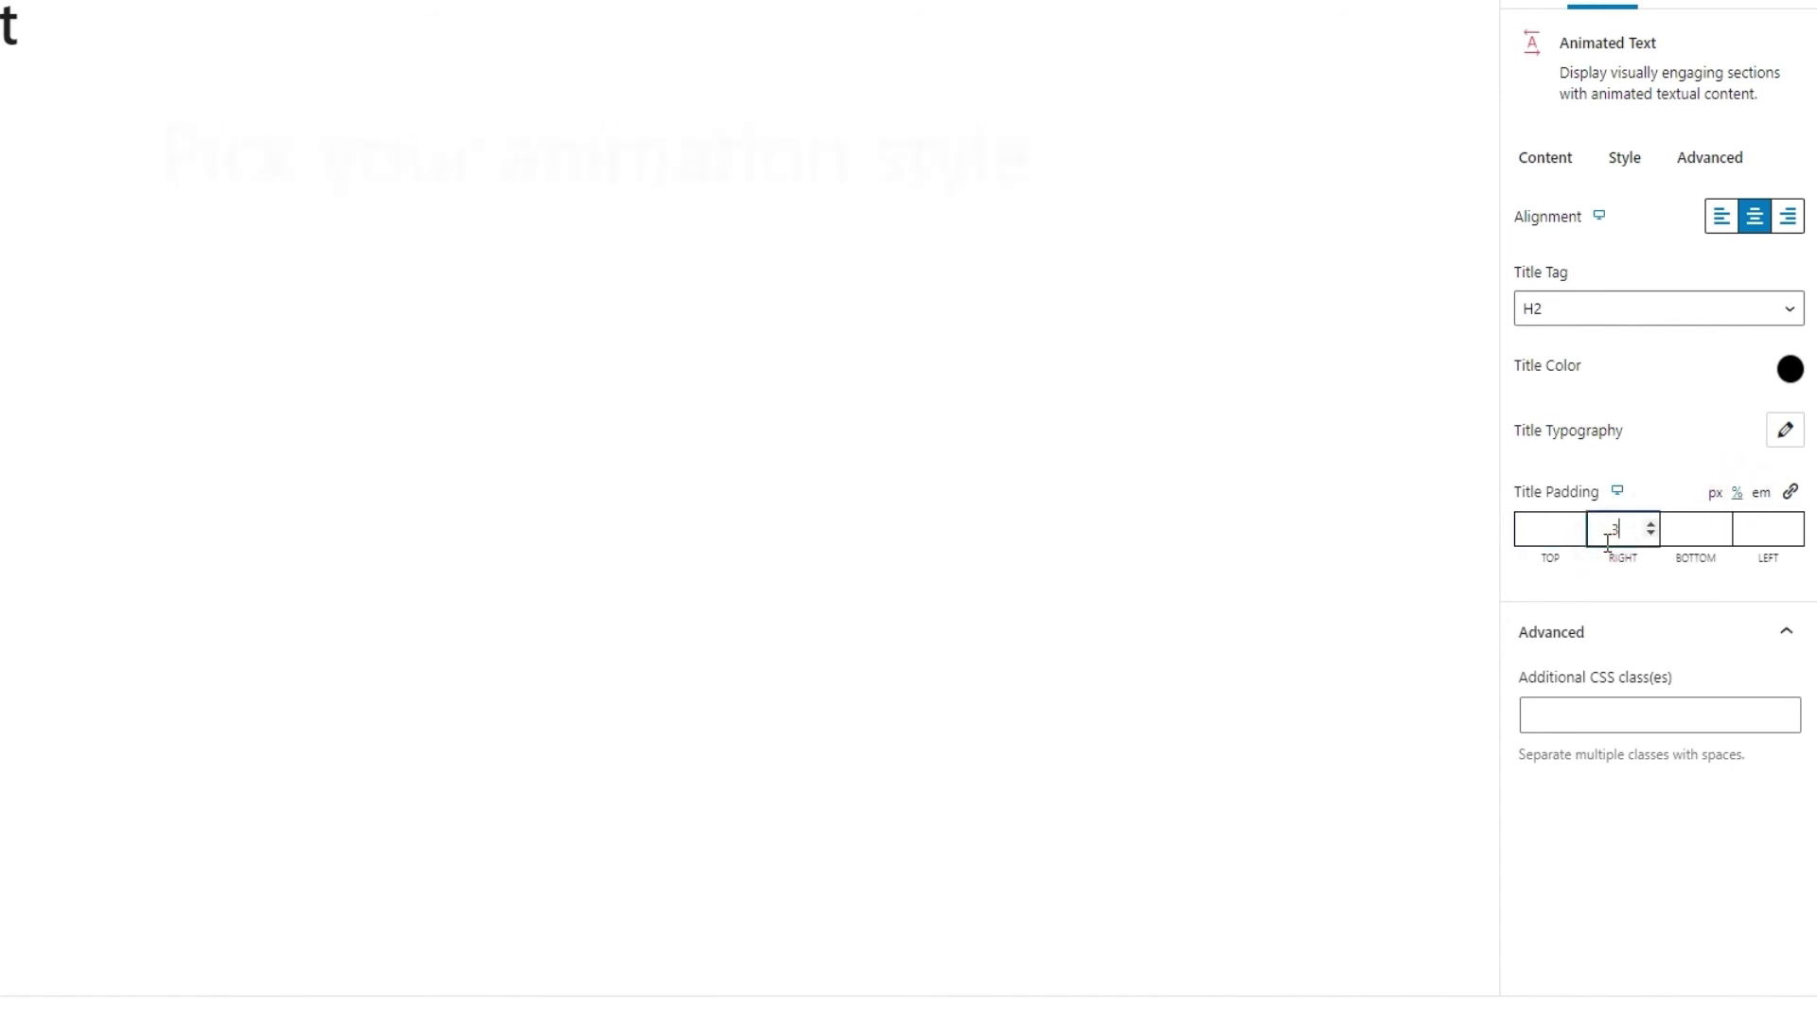
text(0)
click(1751, 530)
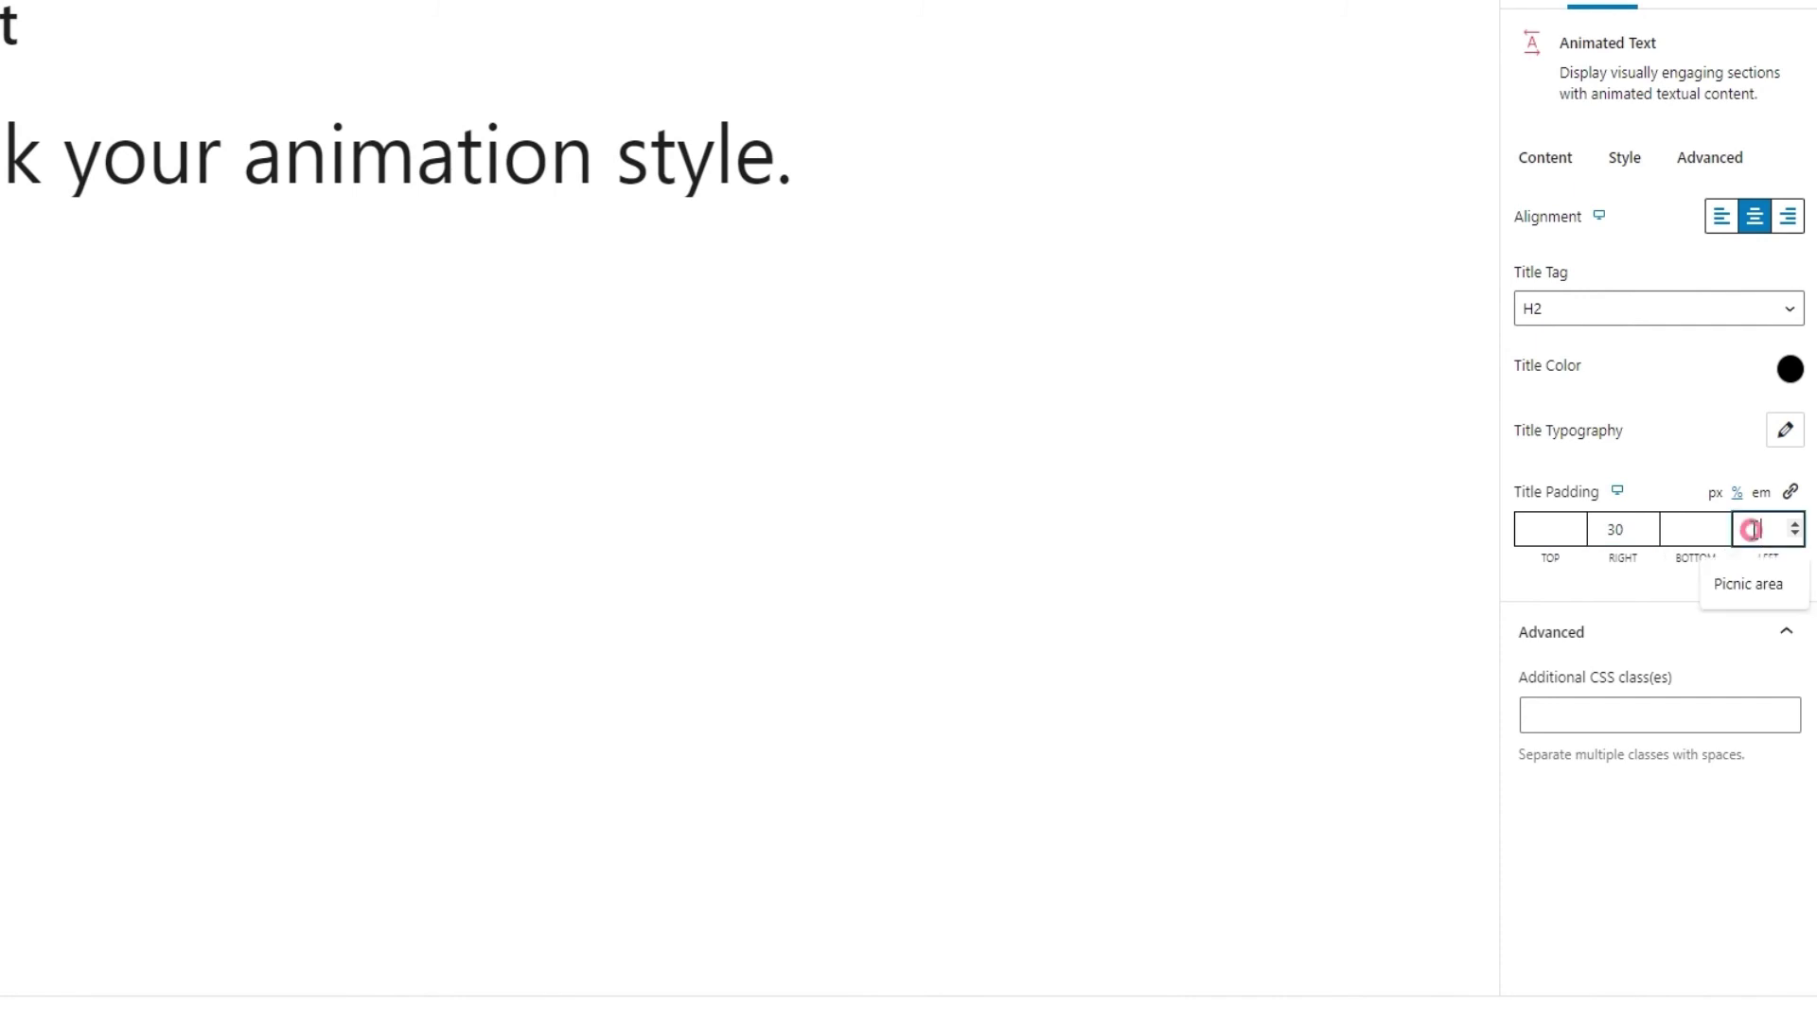
text(30)
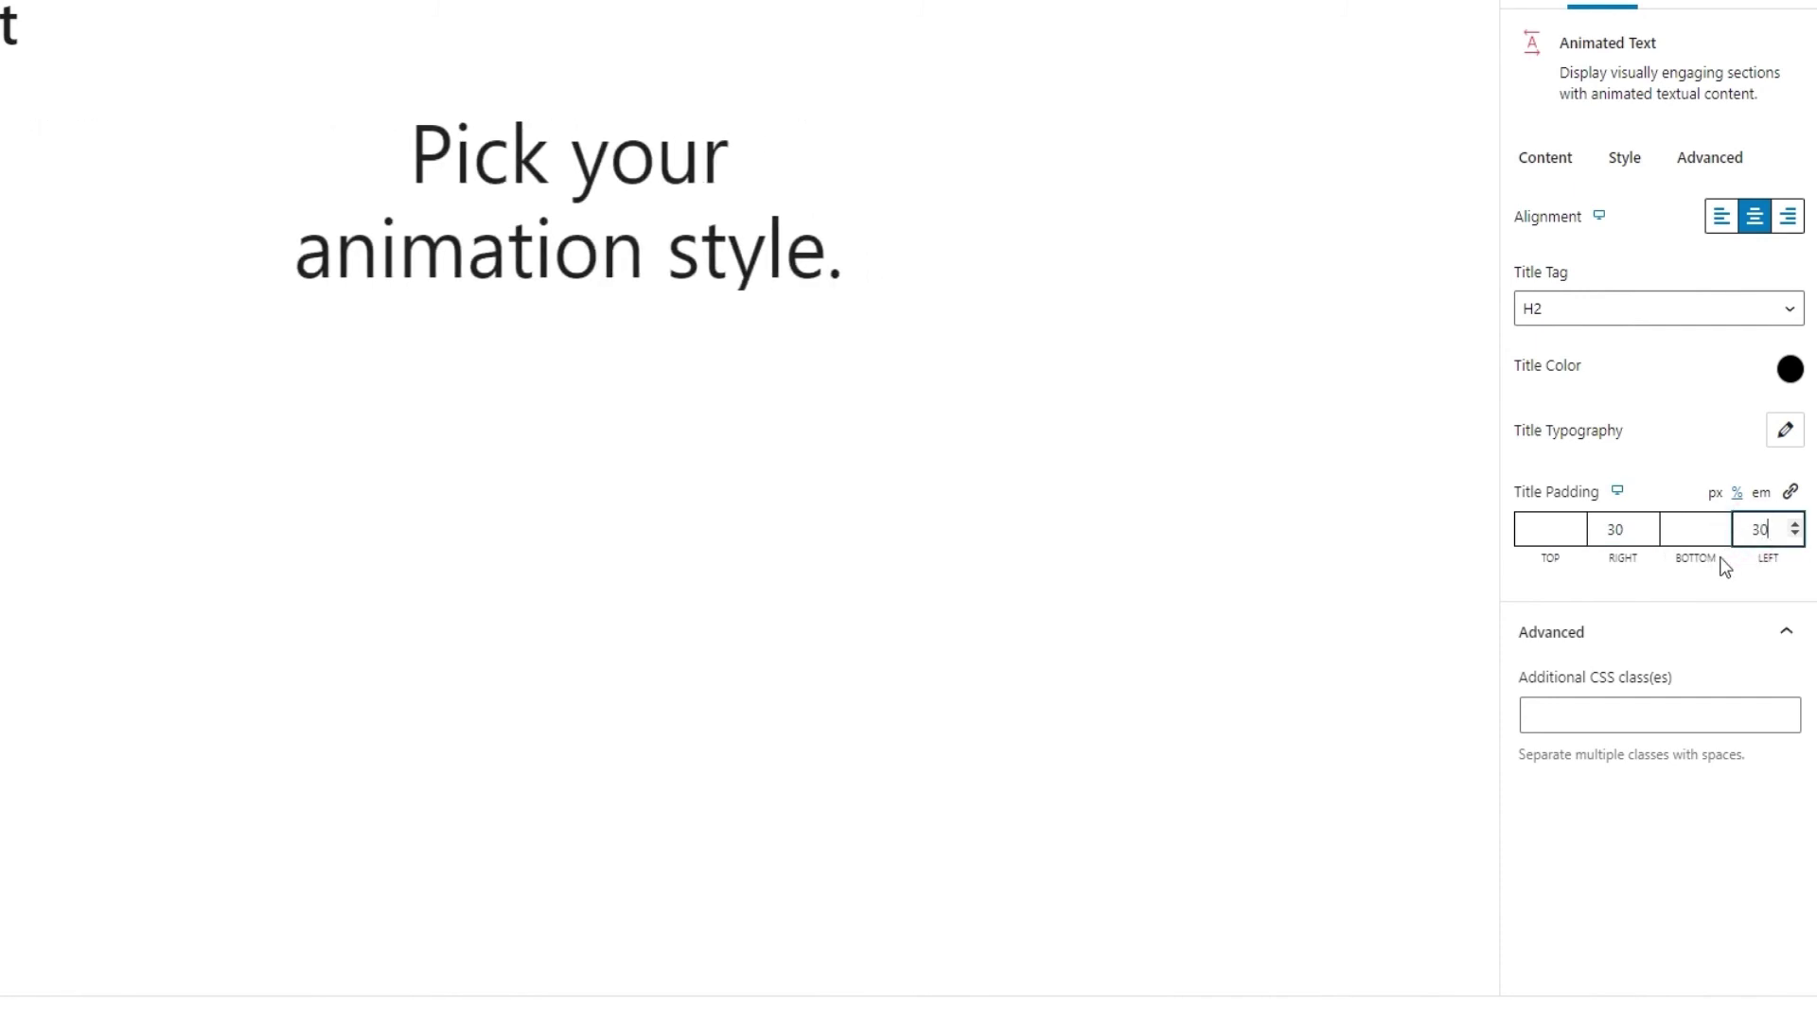
click(1672, 453)
double_click(1607, 527)
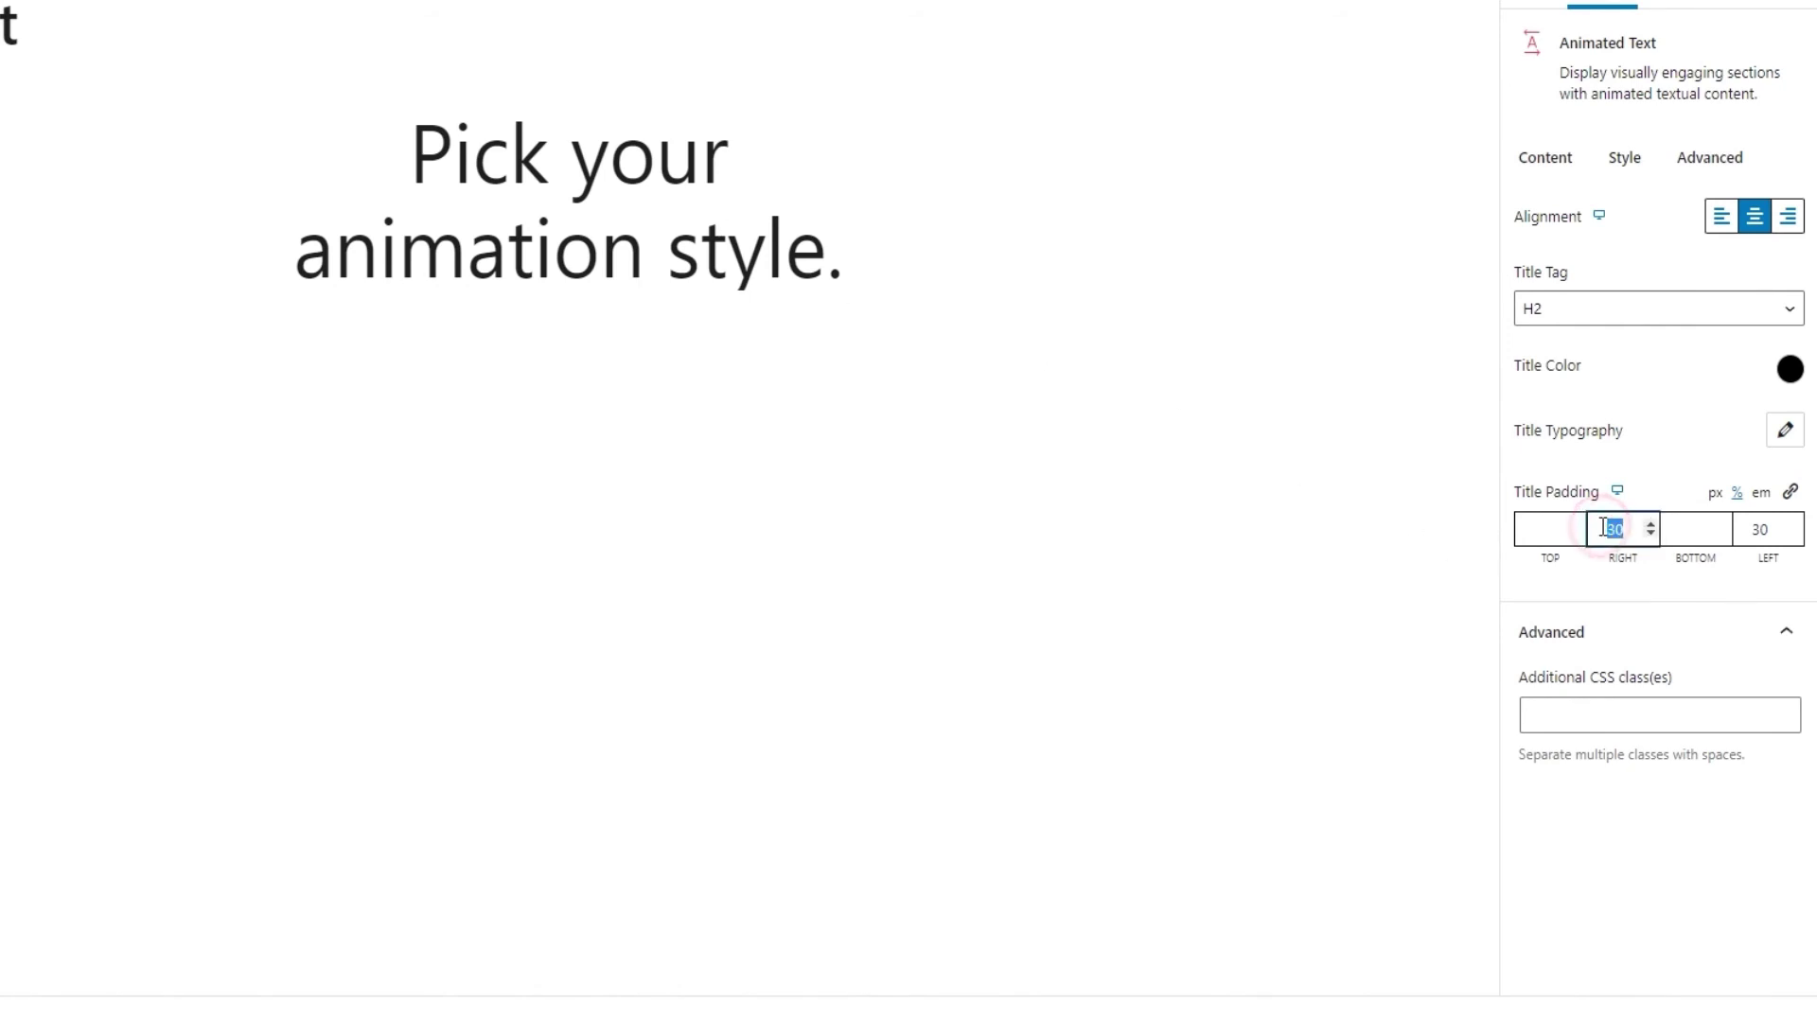
key(BackSpace)
double_click(1760, 529)
key(BackSpace)
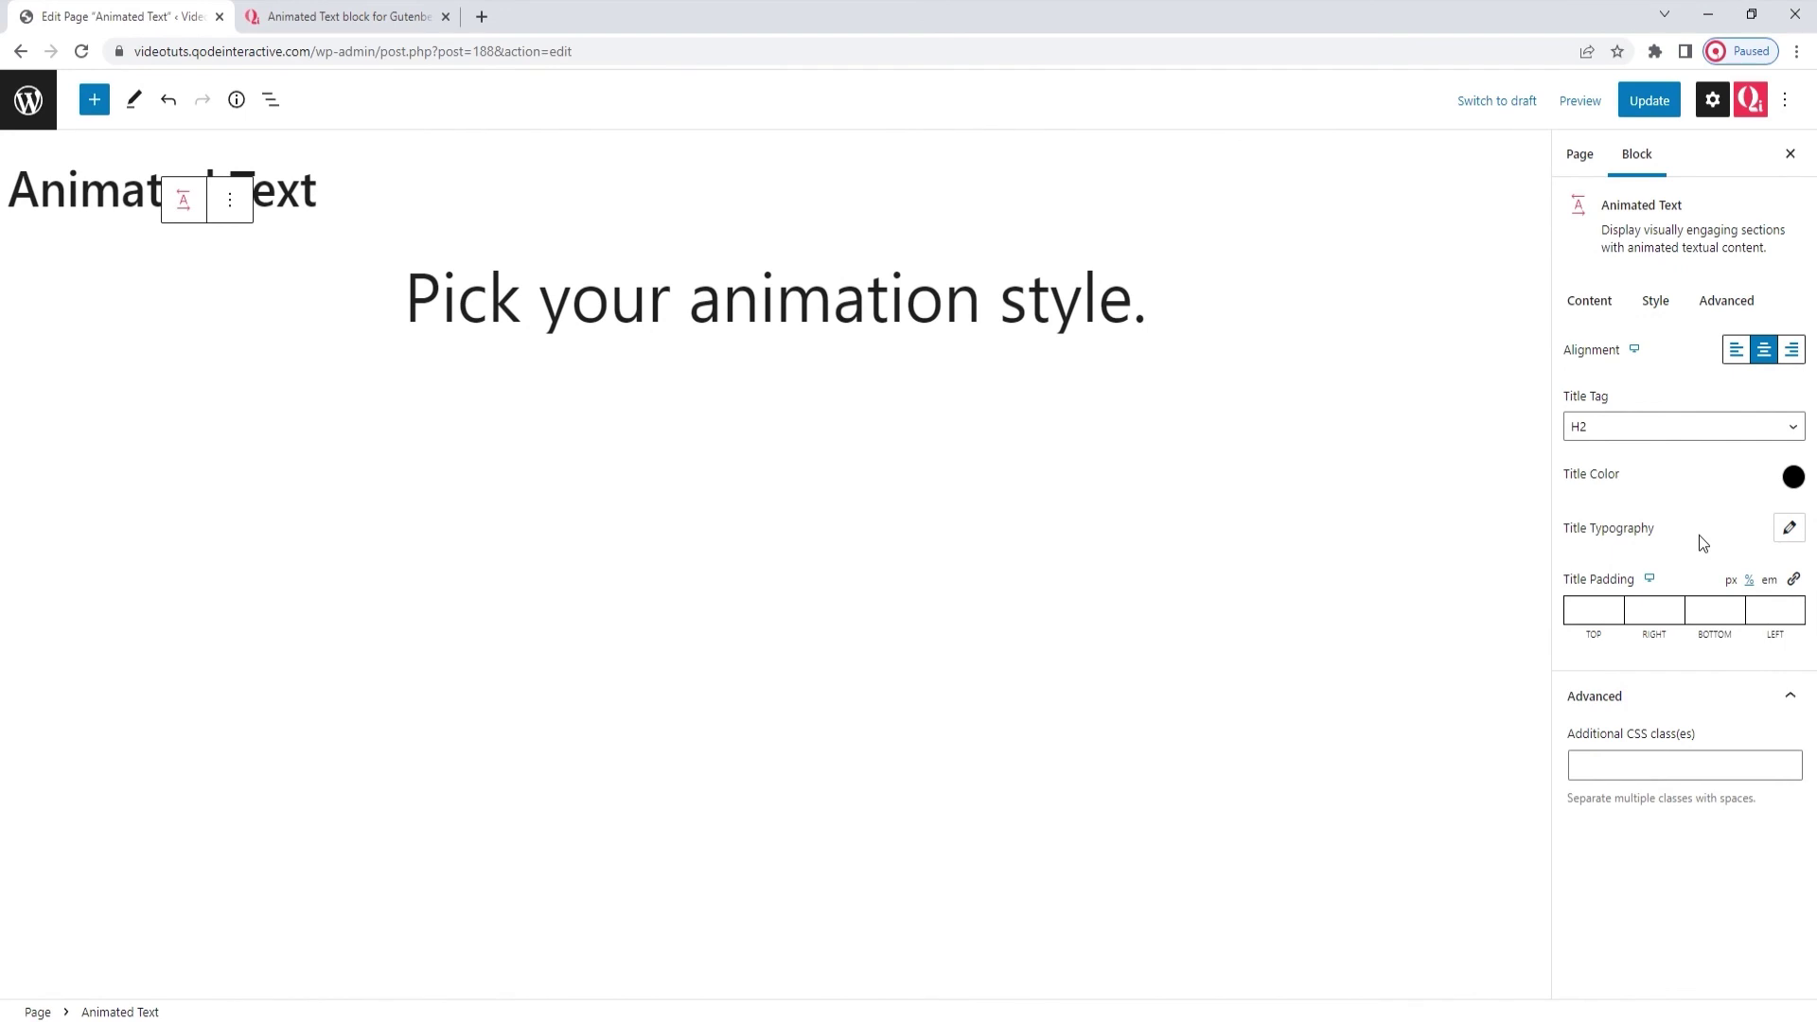
Save the page with Ctrl+S and show the block's Advanced margin, padding and CSS settings.
key(ctrl+s)
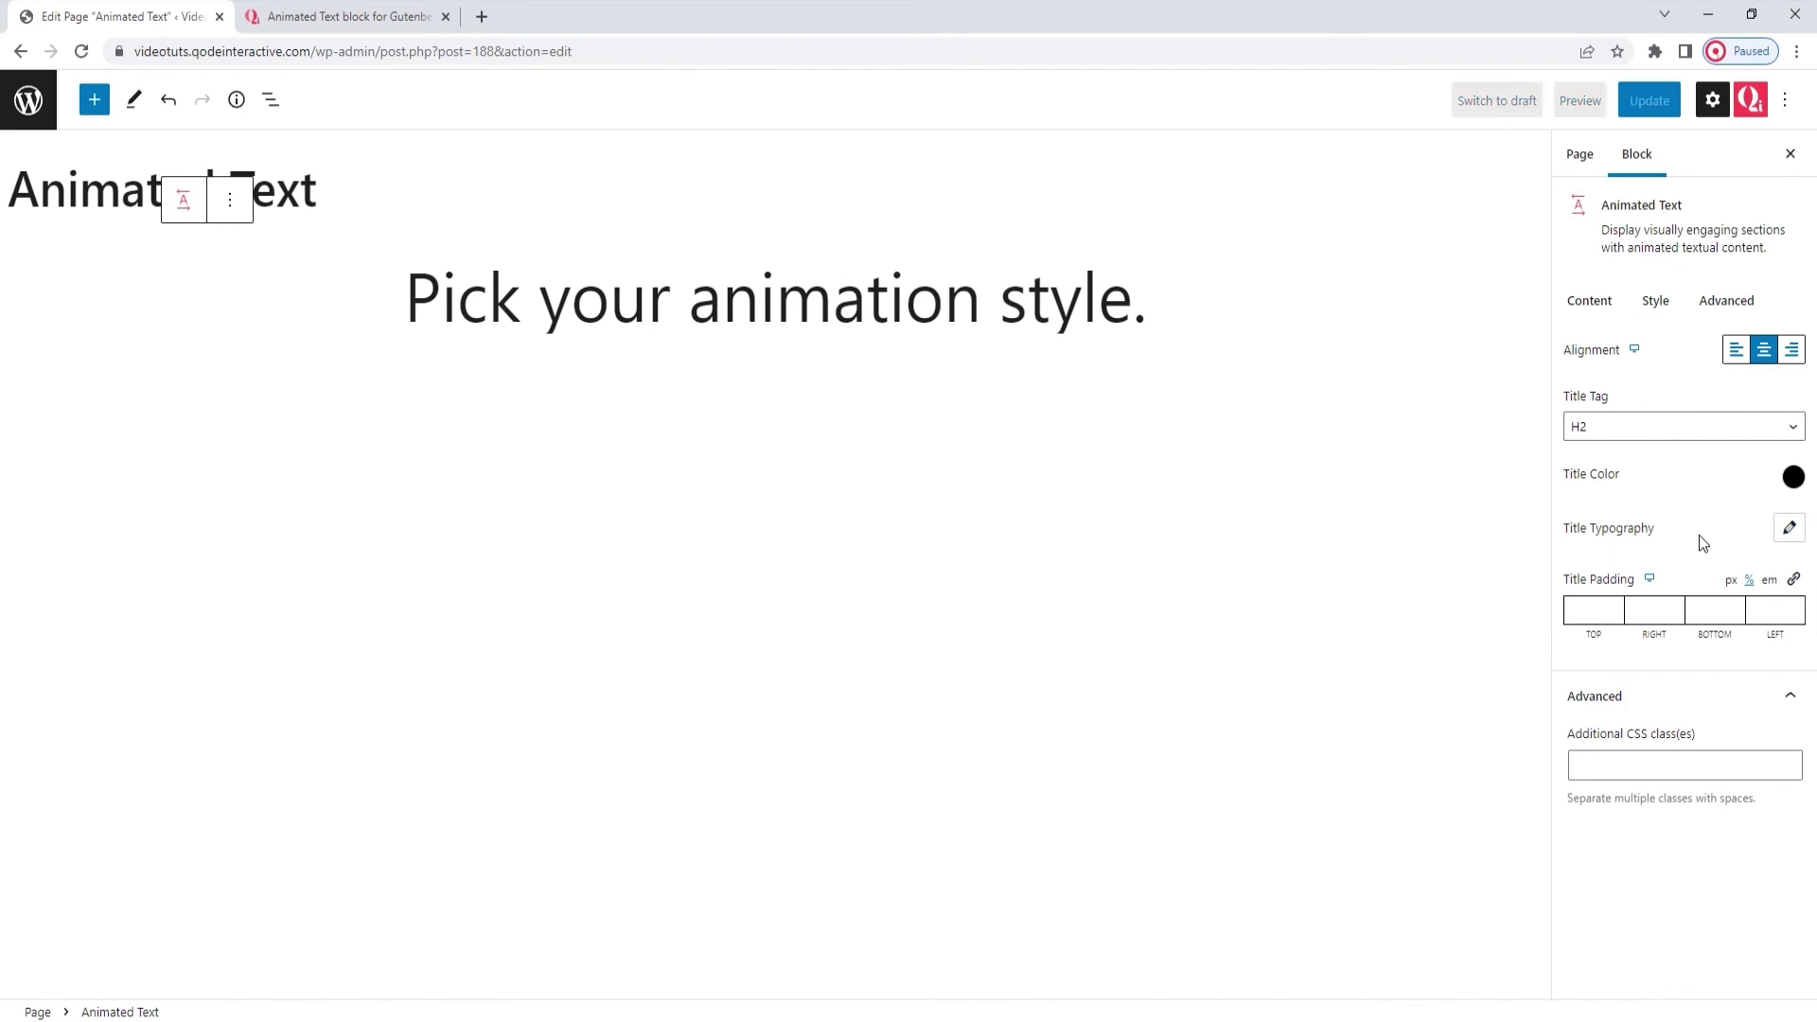
click(1703, 301)
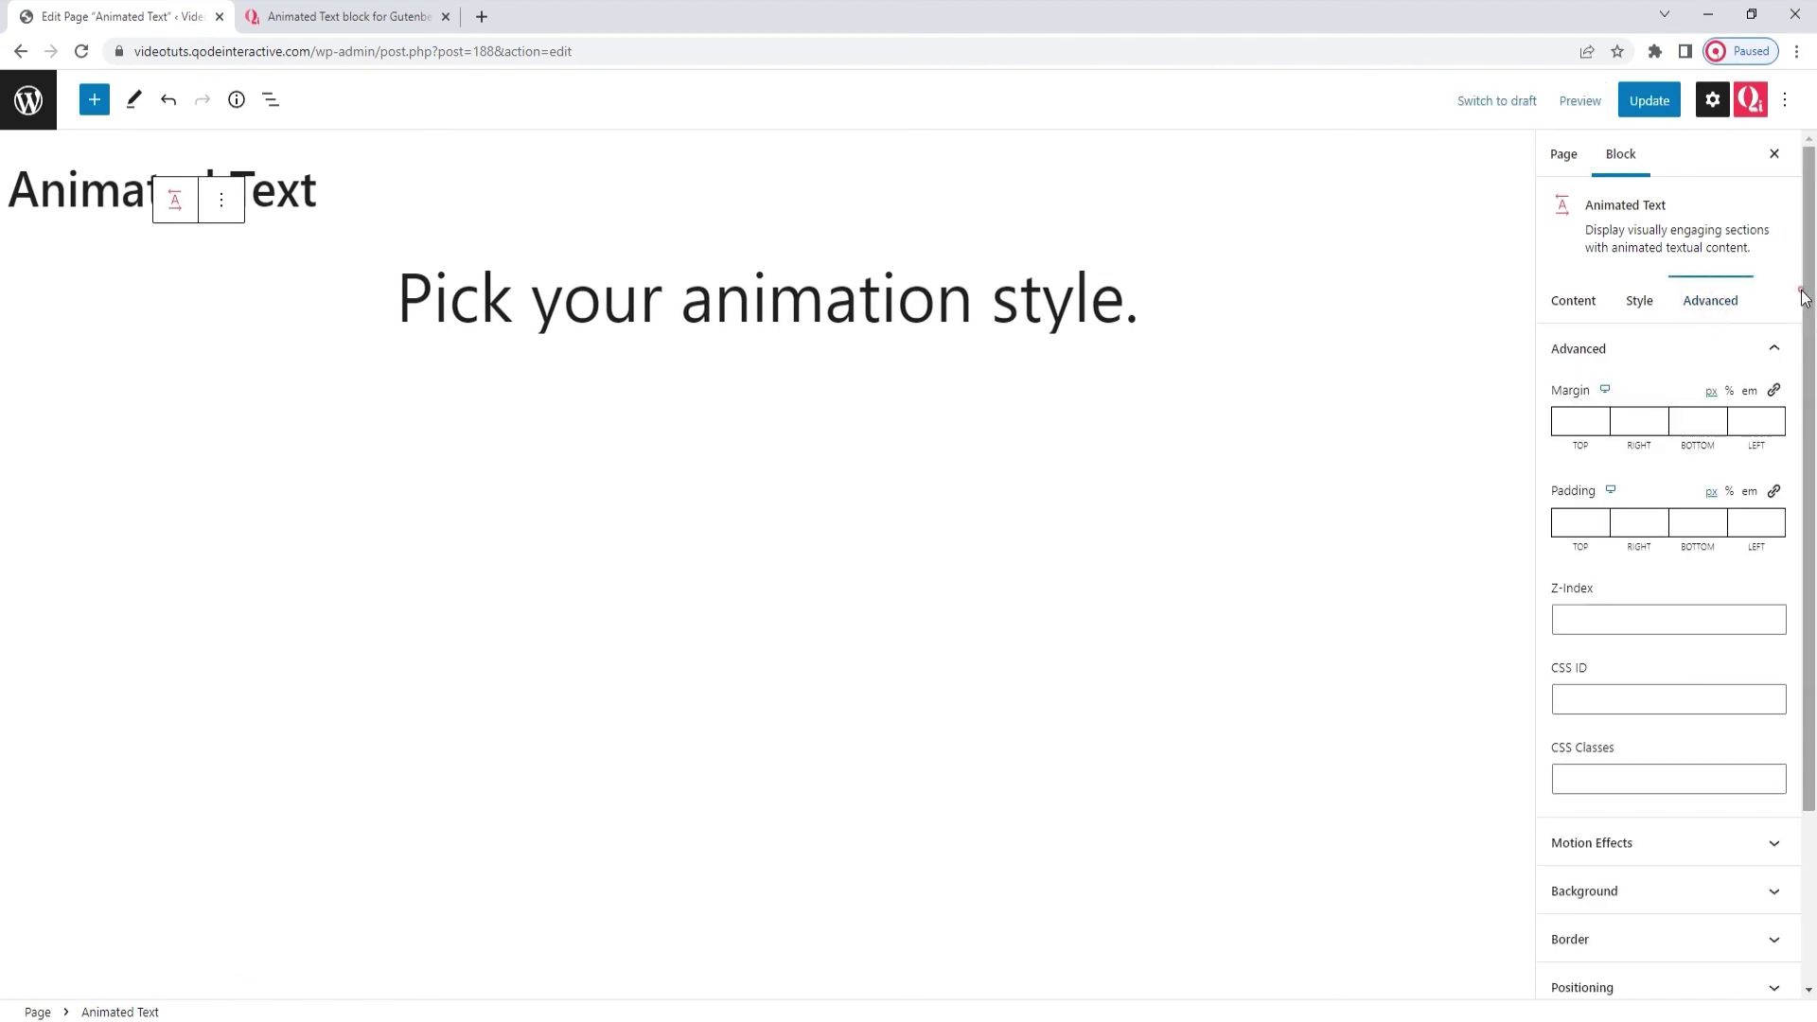
drag(1804, 298, 1814, 535)
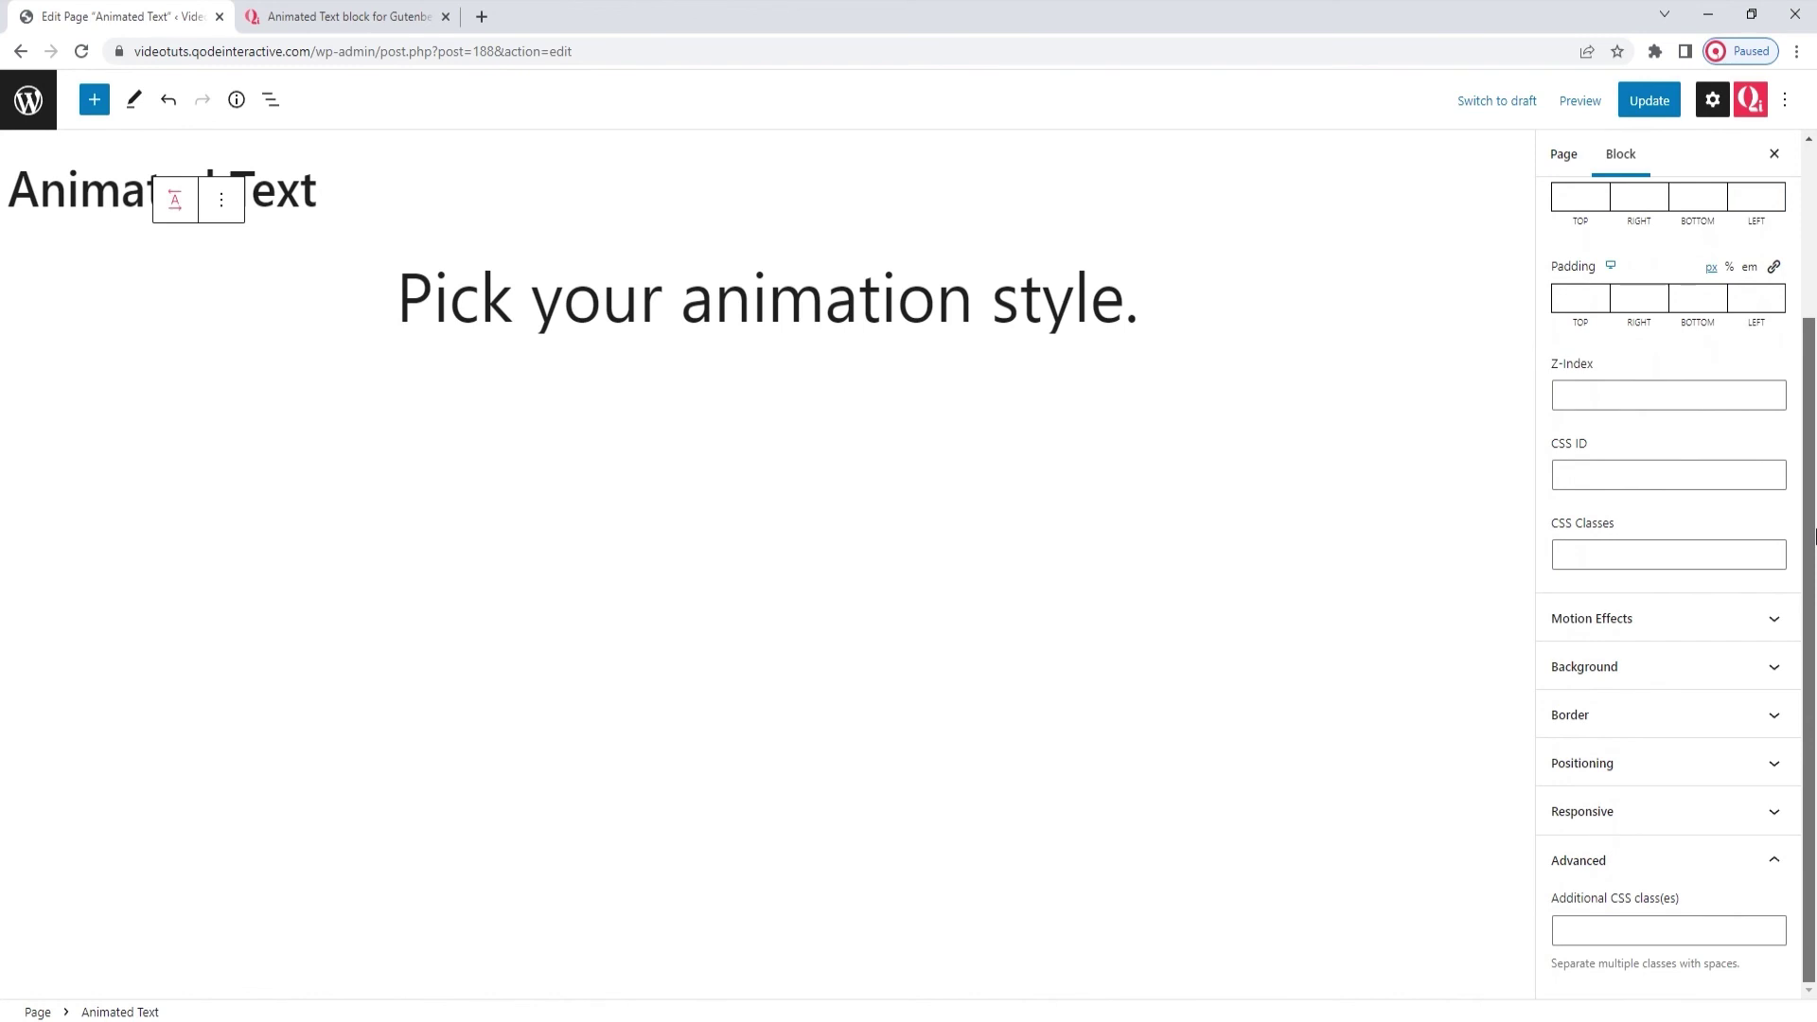
Scroll back up the Advanced panel, update the page, and return to the Qi Blocks Animated Text tab.
drag(1815, 479, 1815, 290)
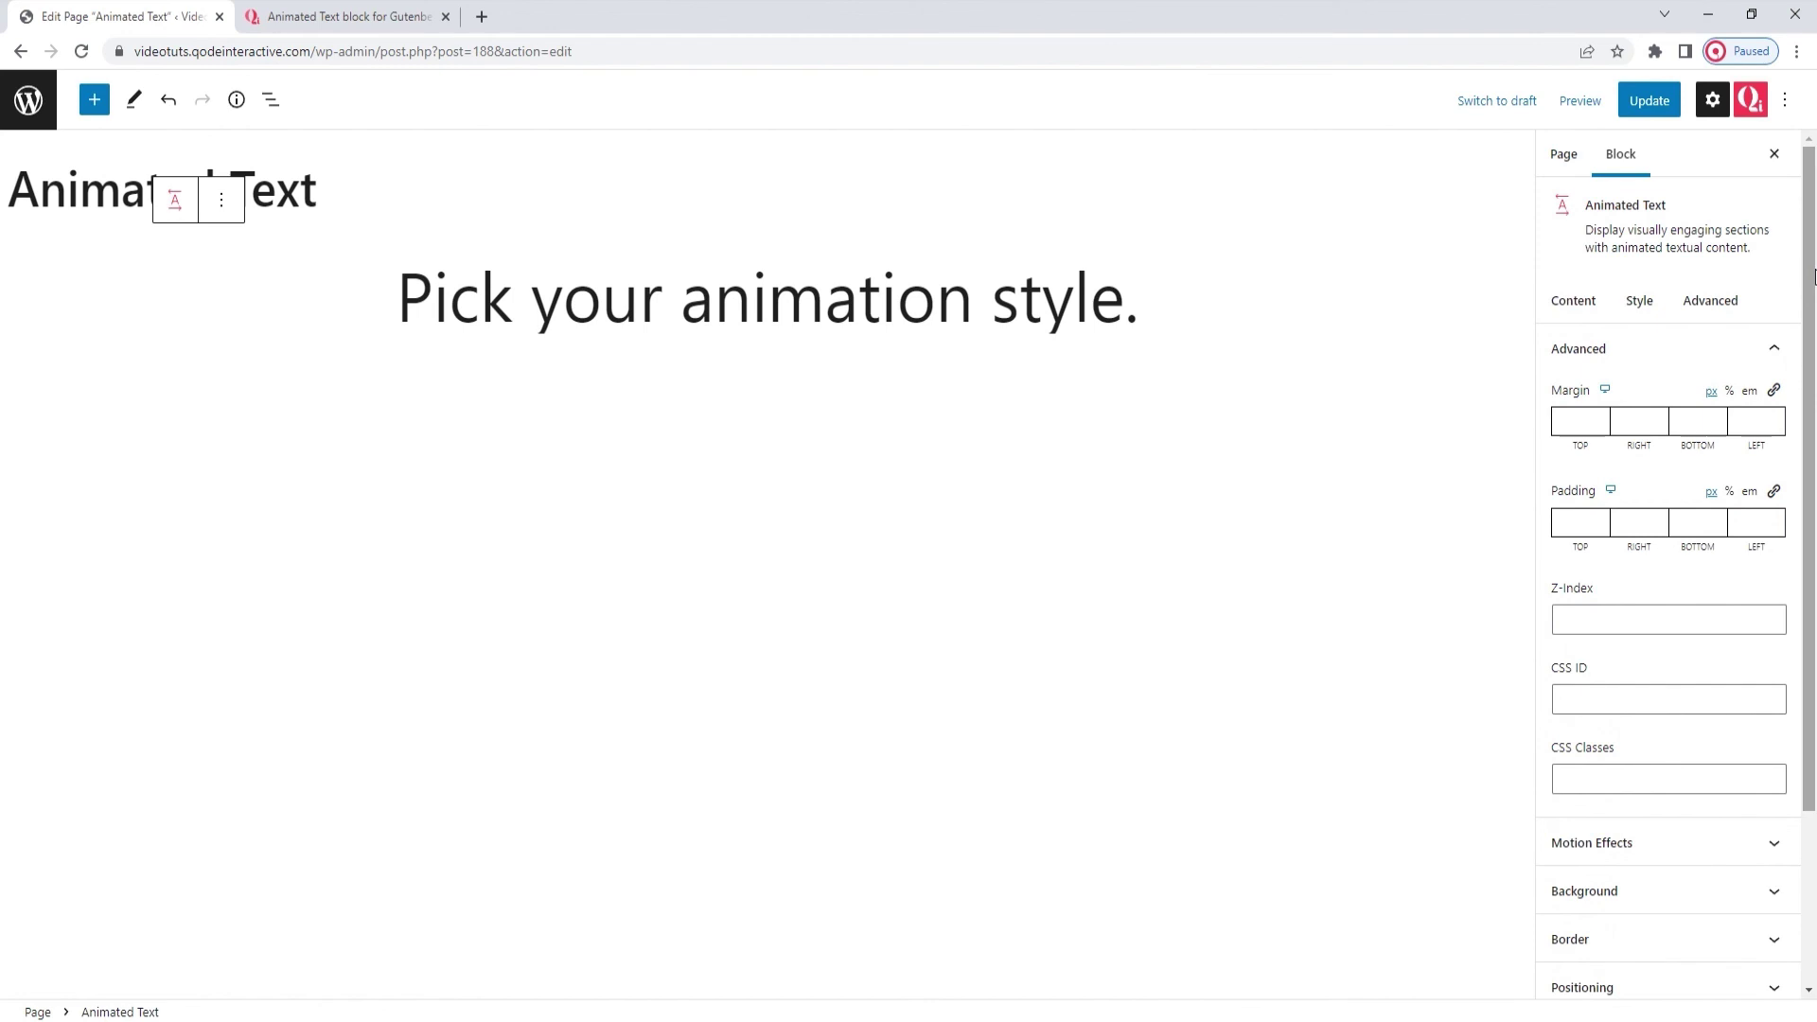
click(1649, 106)
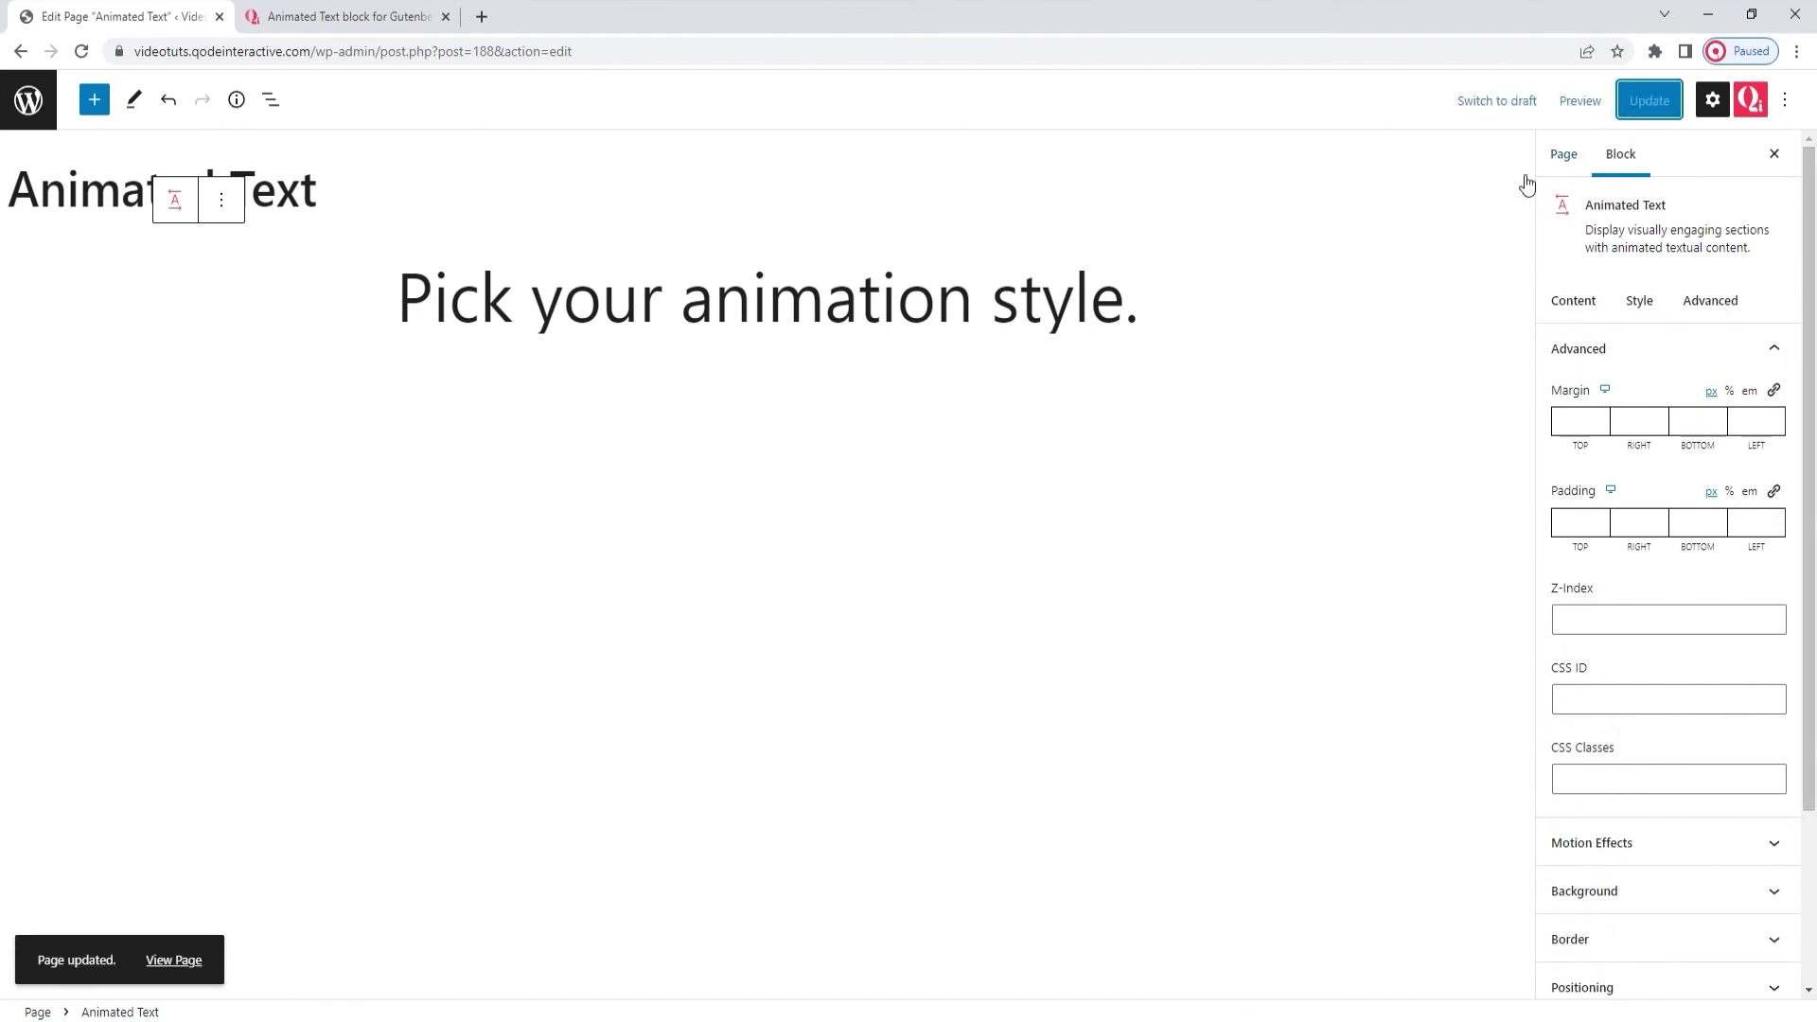
click(262, 8)
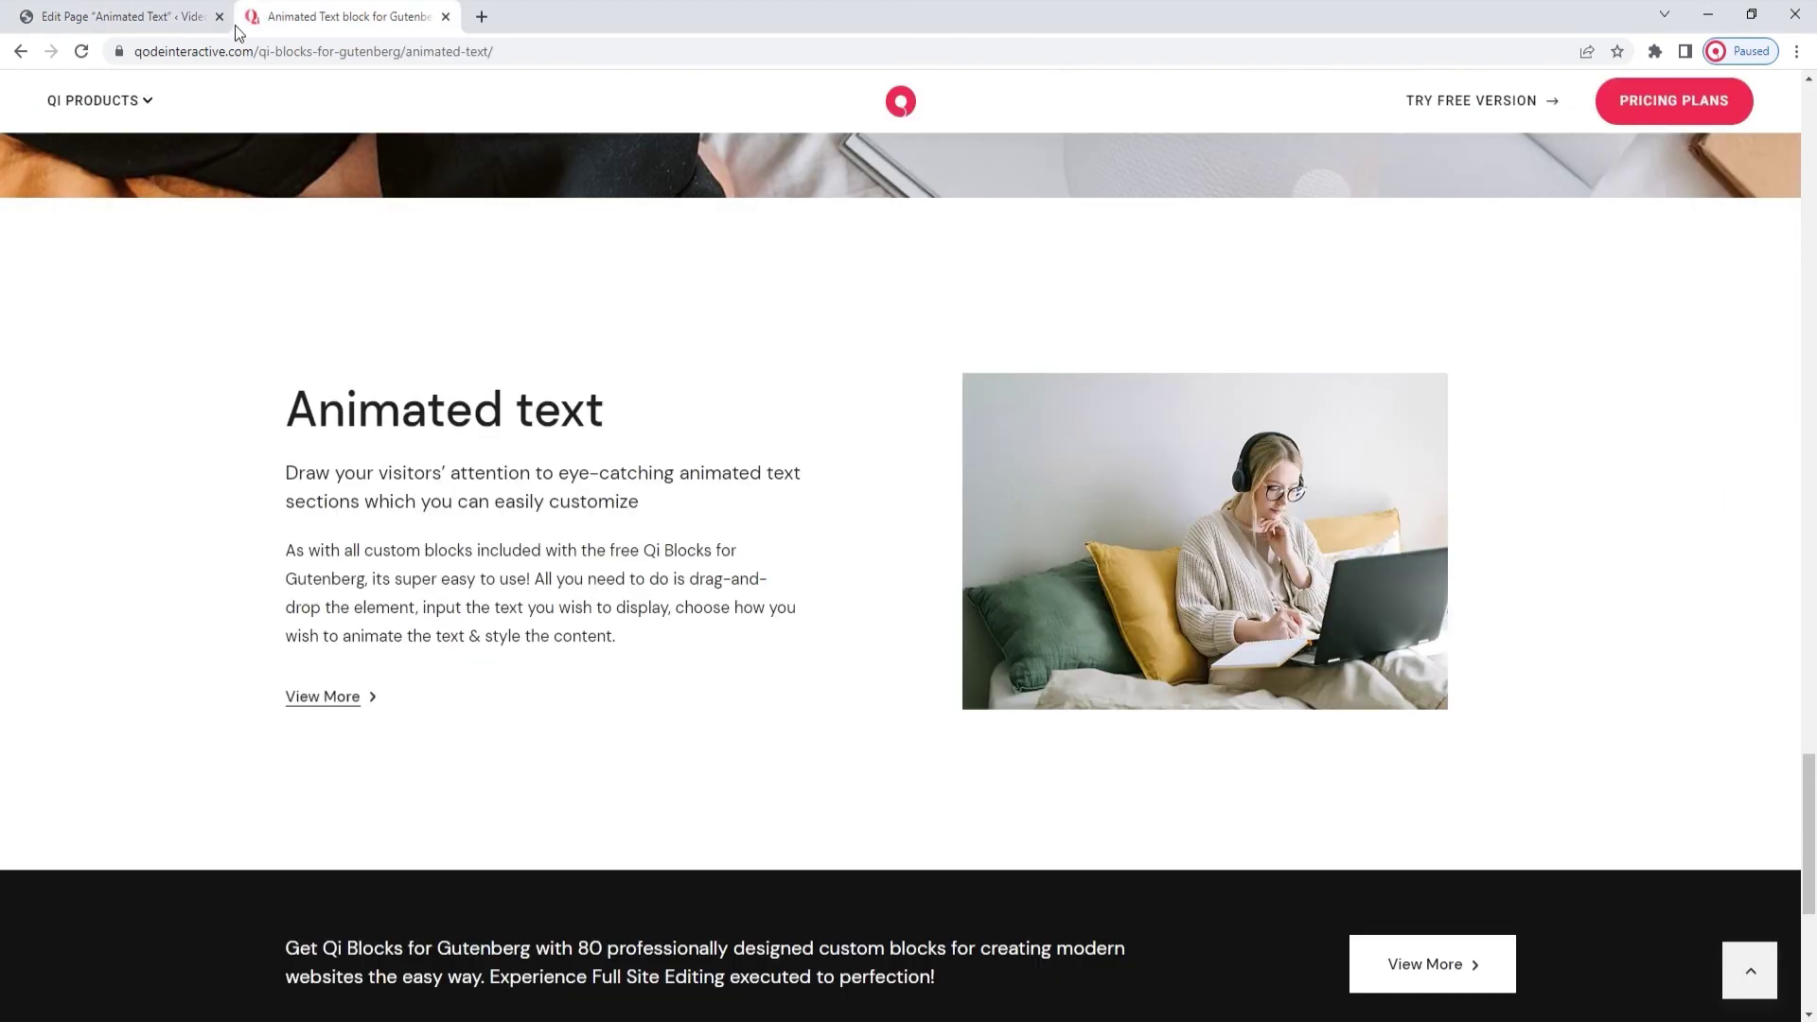
Jump to the top of the Qi Blocks Animated Text product page and scroll down through it.
click(1760, 983)
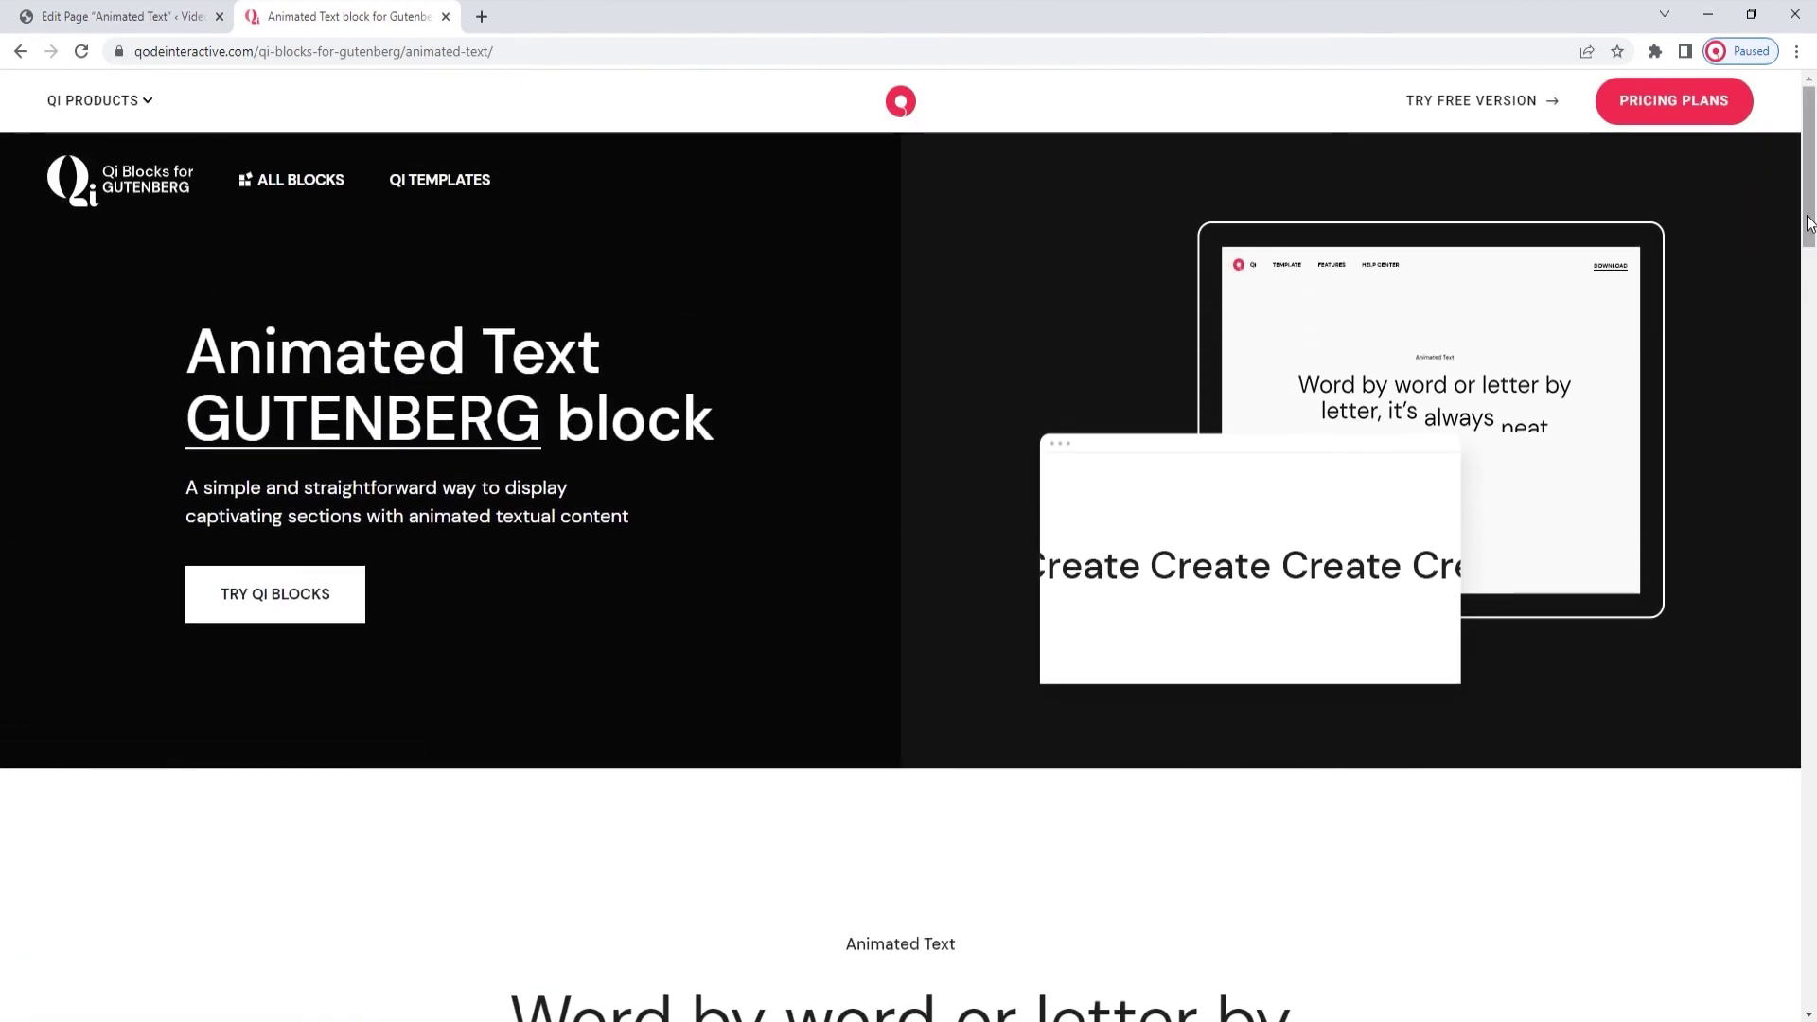
scroll(1811, 237, down, 1)
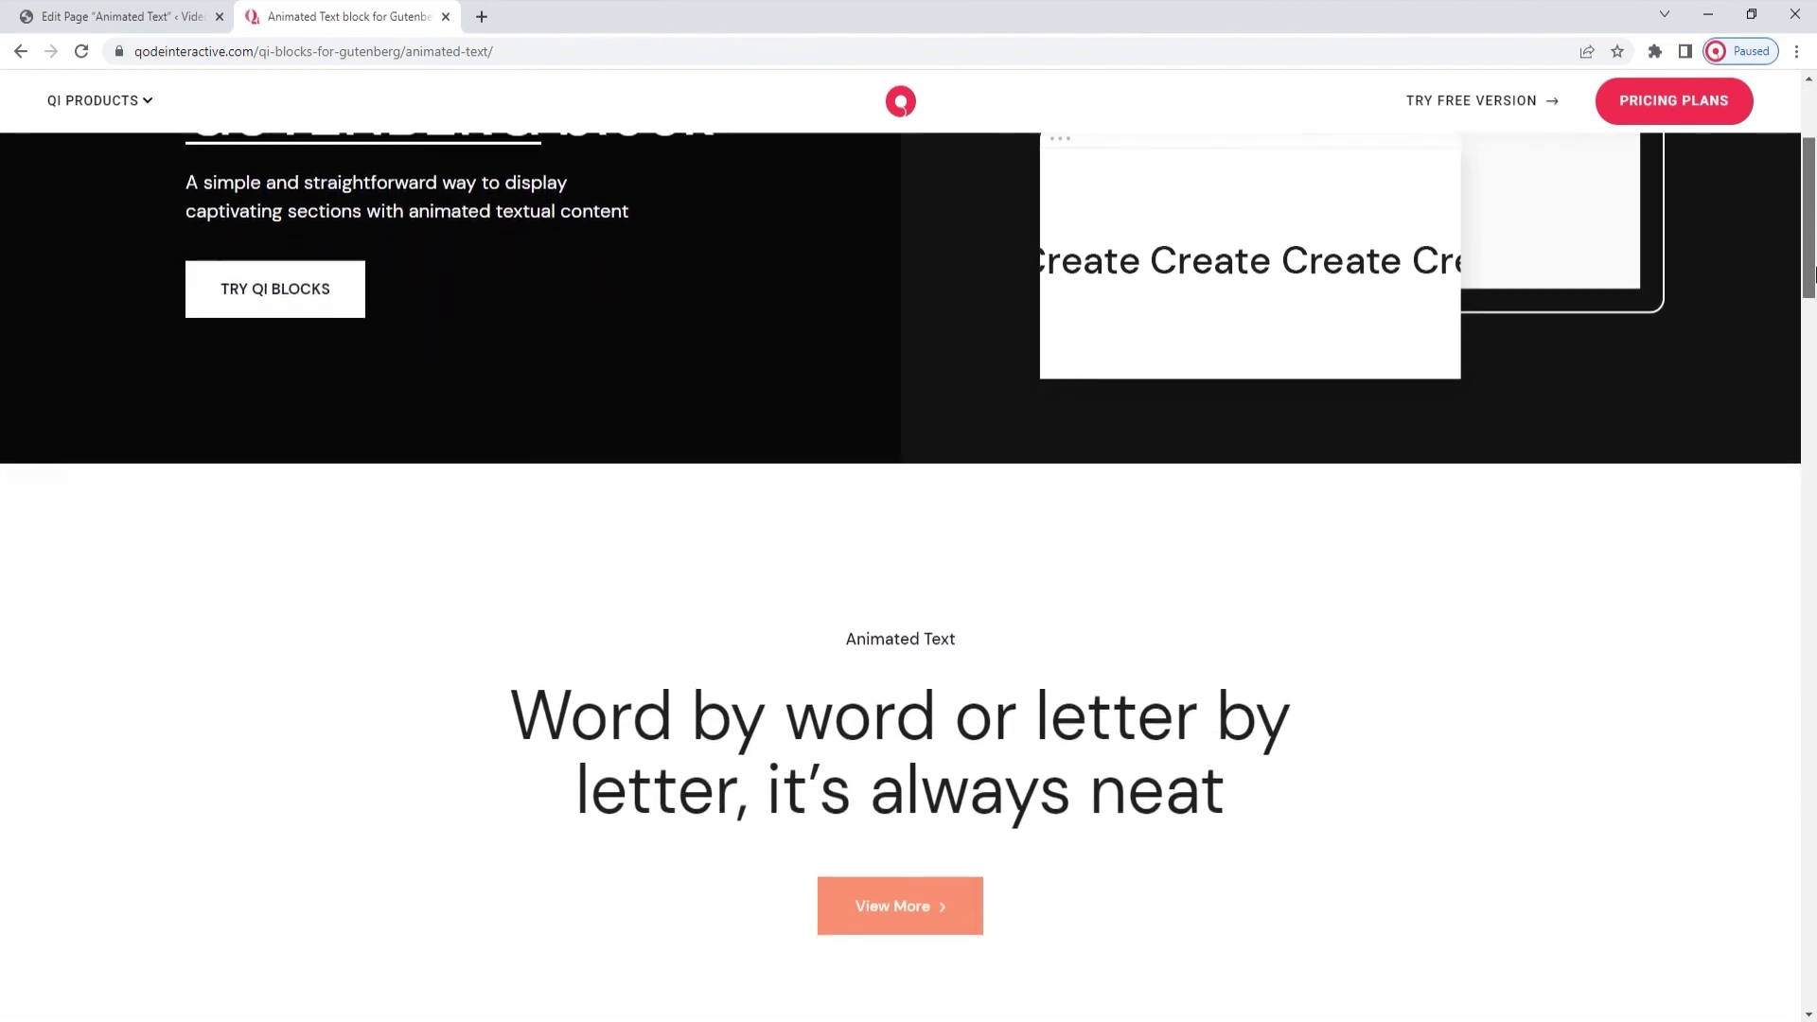